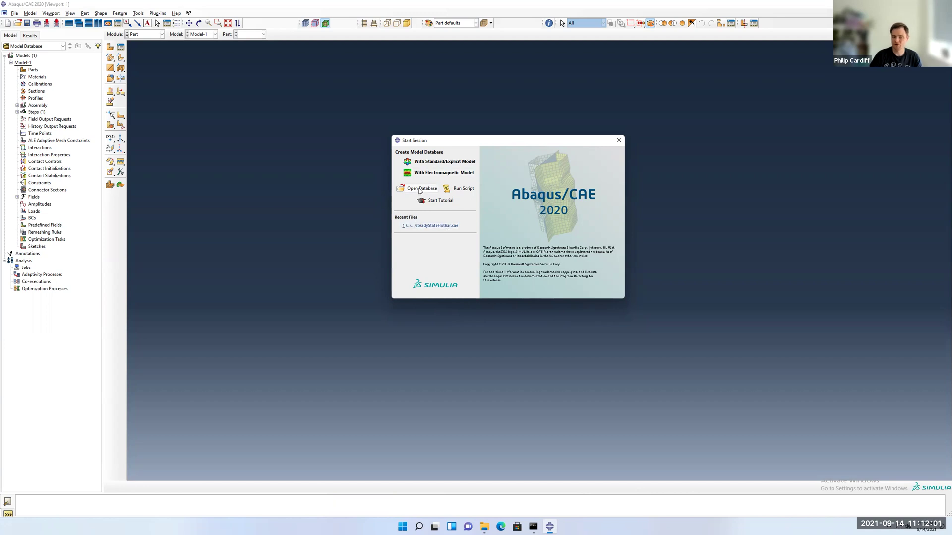
# Step: Open steadyStateHotBar.cae from recent files and set the work directory to Documents\AbaqusModels
pyautogui.click(449, 227)
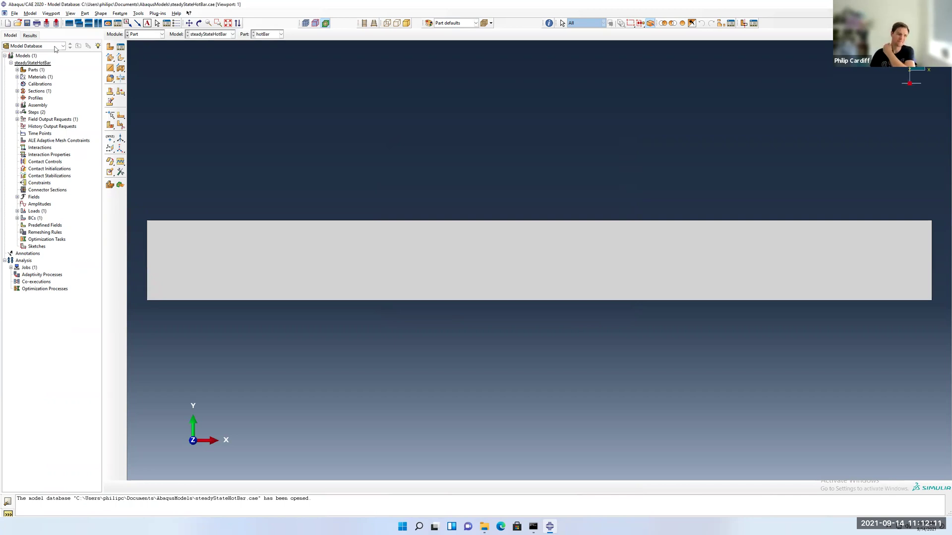
pyautogui.click(14, 13)
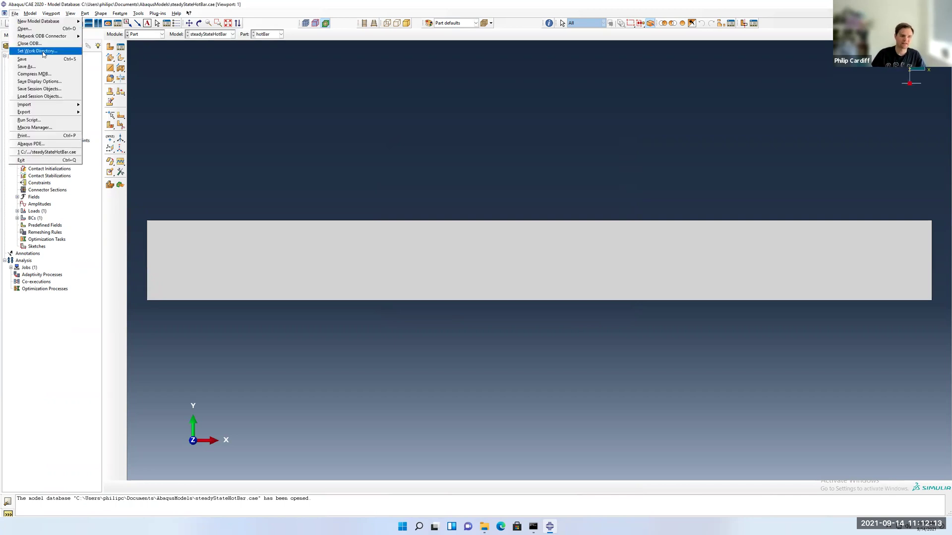
pyautogui.click(34, 45)
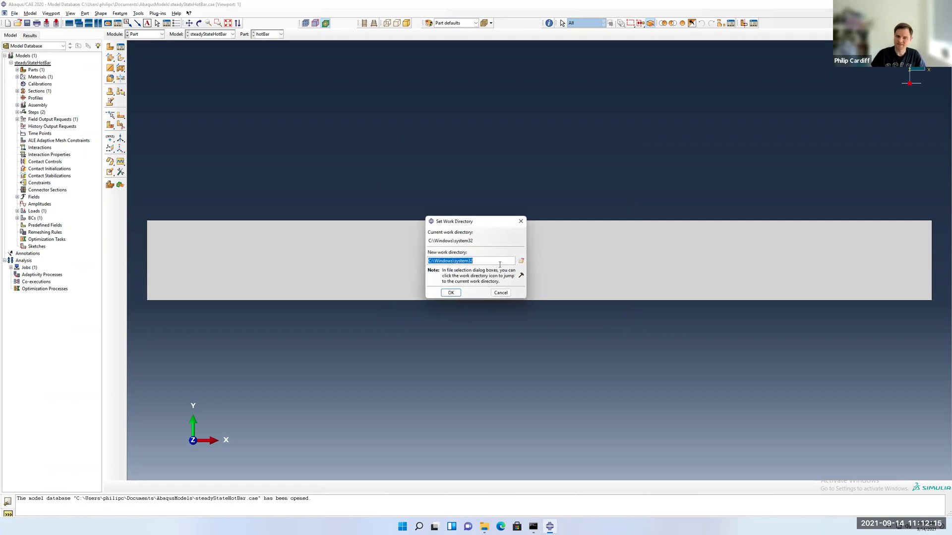
pyautogui.click(521, 261)
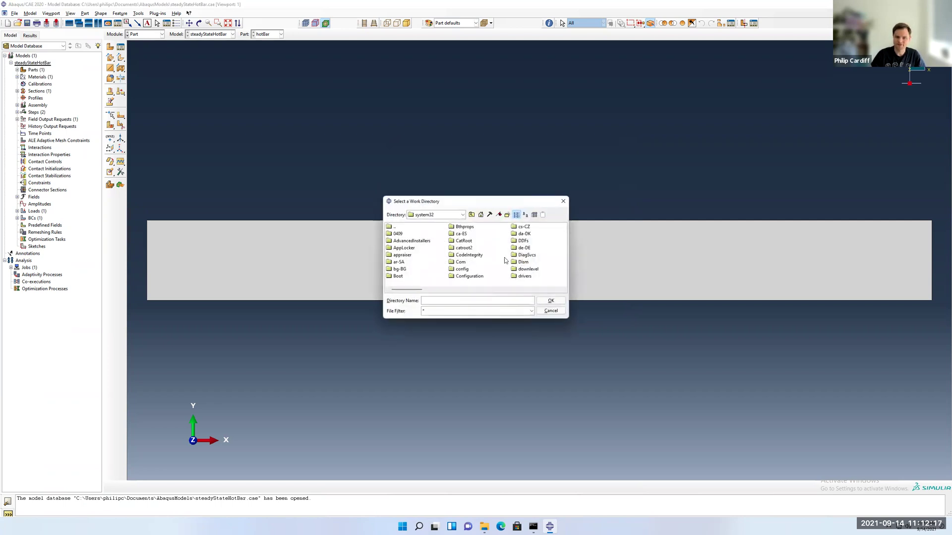
pyautogui.click(448, 218)
pyautogui.click(419, 223)
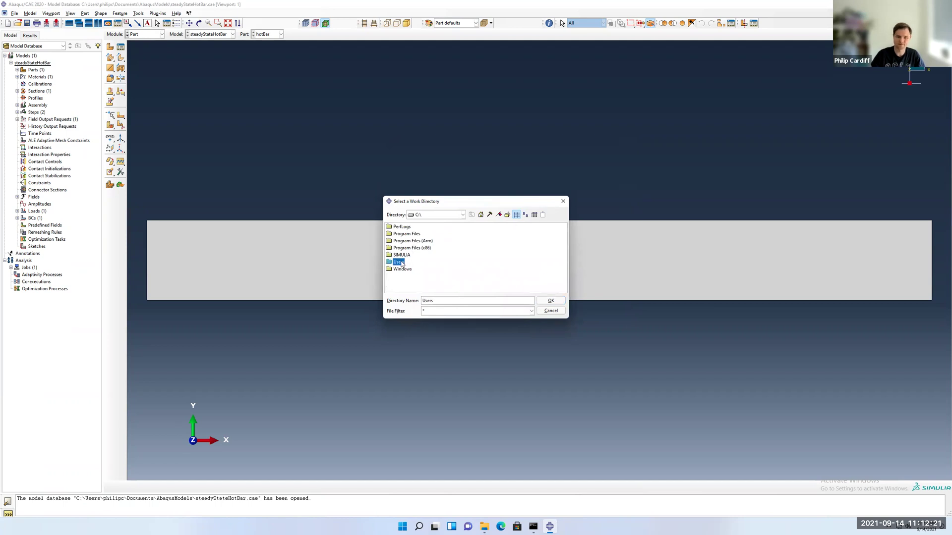
pyautogui.doubleClick(402, 262)
pyautogui.doubleClick(399, 227)
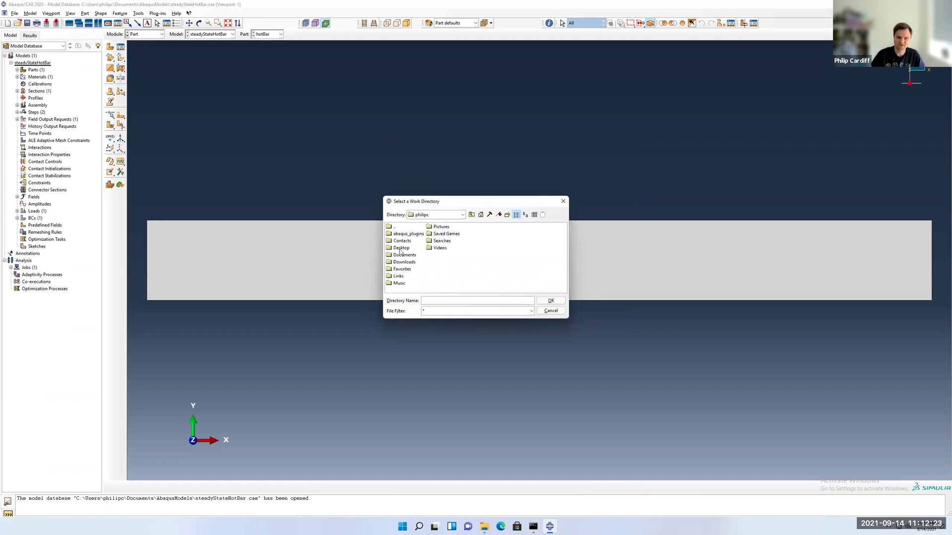
pyautogui.doubleClick(405, 255)
pyautogui.click(409, 234)
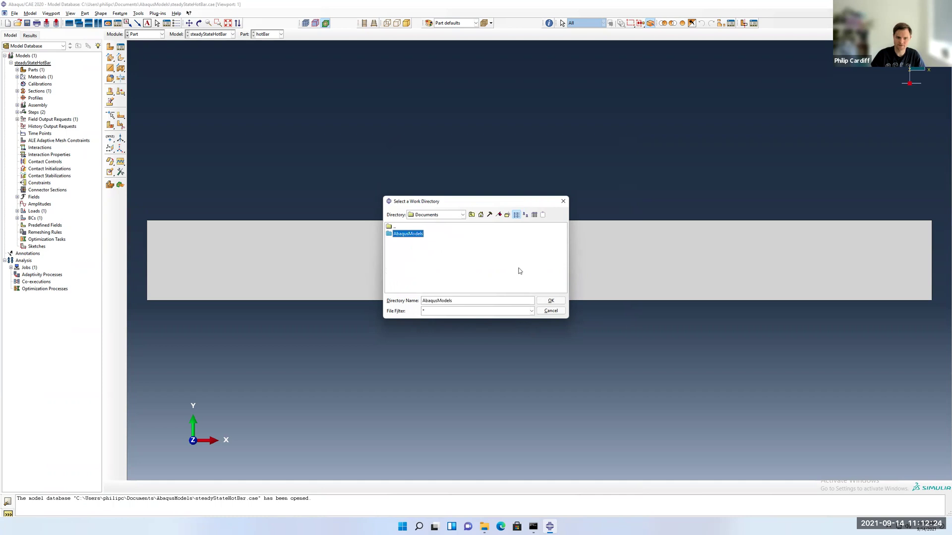
pyautogui.click(545, 300)
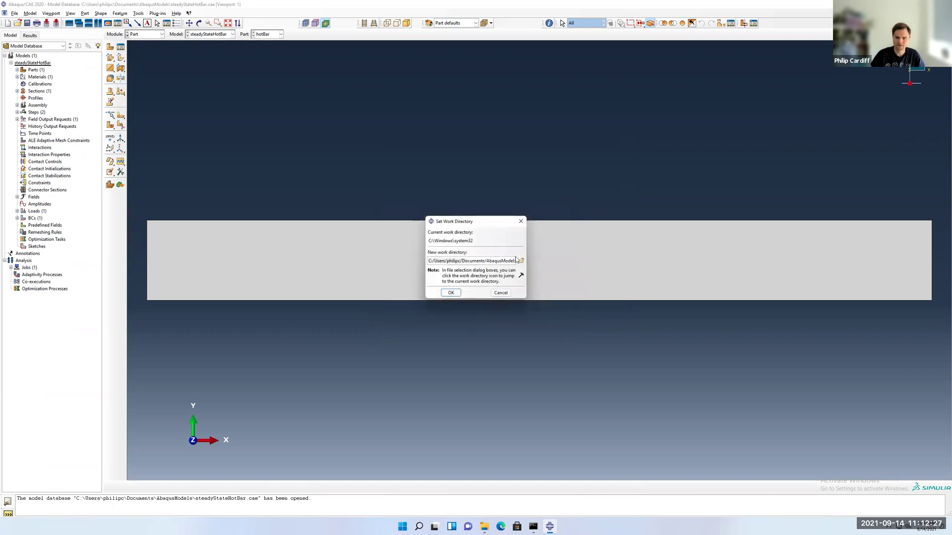
pyautogui.click(451, 293)
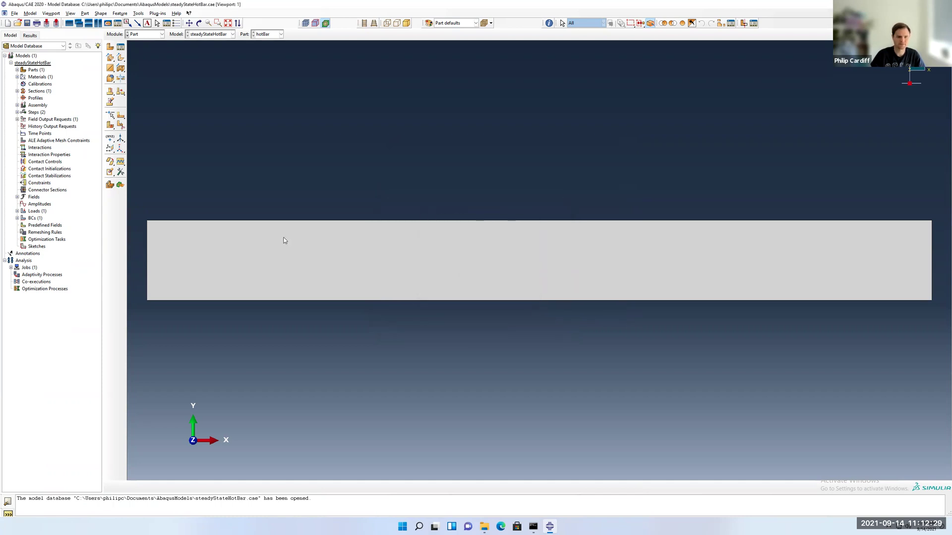
# Step: Copy the steadyStateHotBar model as a new model named transientHotBar
pyautogui.click(11, 64)
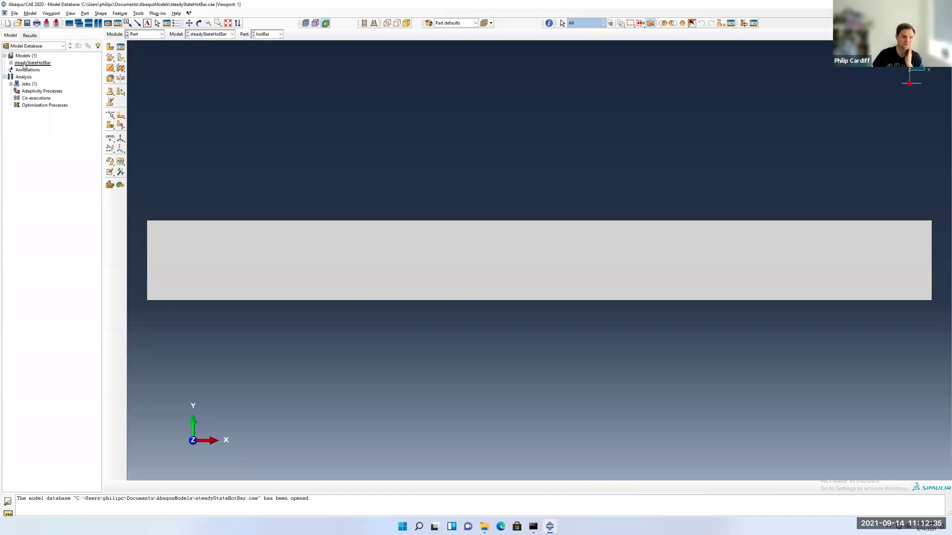
pyautogui.rightClick(22, 64)
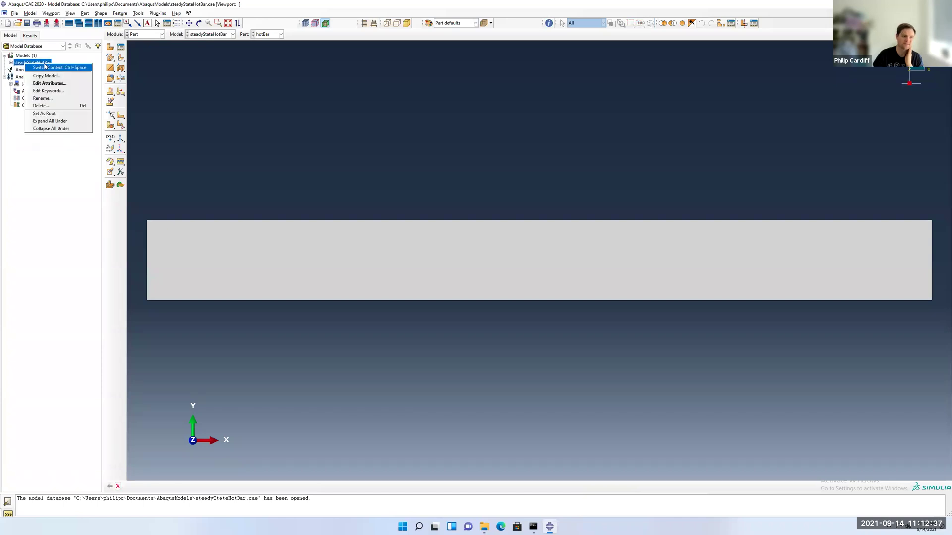
pyautogui.click(43, 76)
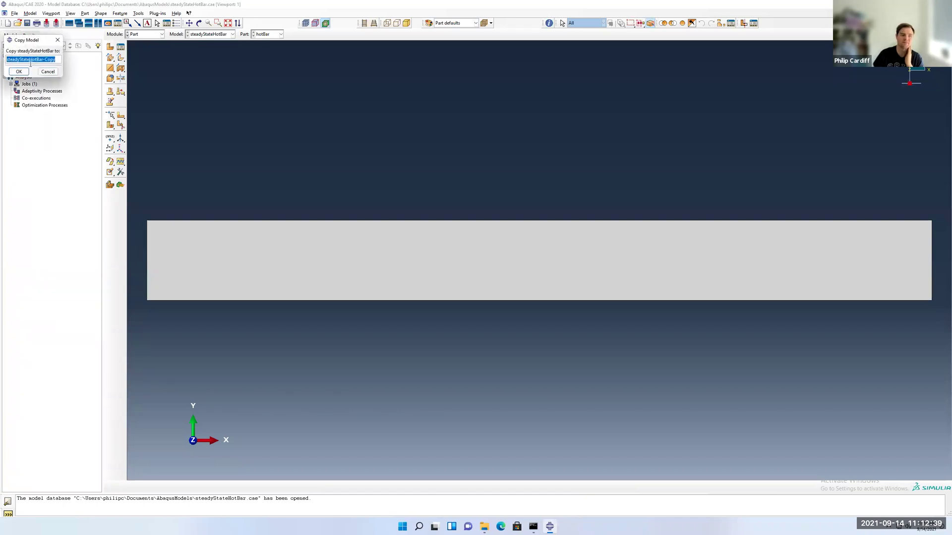
pyautogui.press('Home')
pyautogui.press('Right')
pyautogui.press('Right')
pyautogui.press('Right')
pyautogui.press('Right')
pyautogui.press('Right')
pyautogui.press('Right')
pyautogui.press('Right')
pyautogui.press('Right')
pyautogui.press('Right')
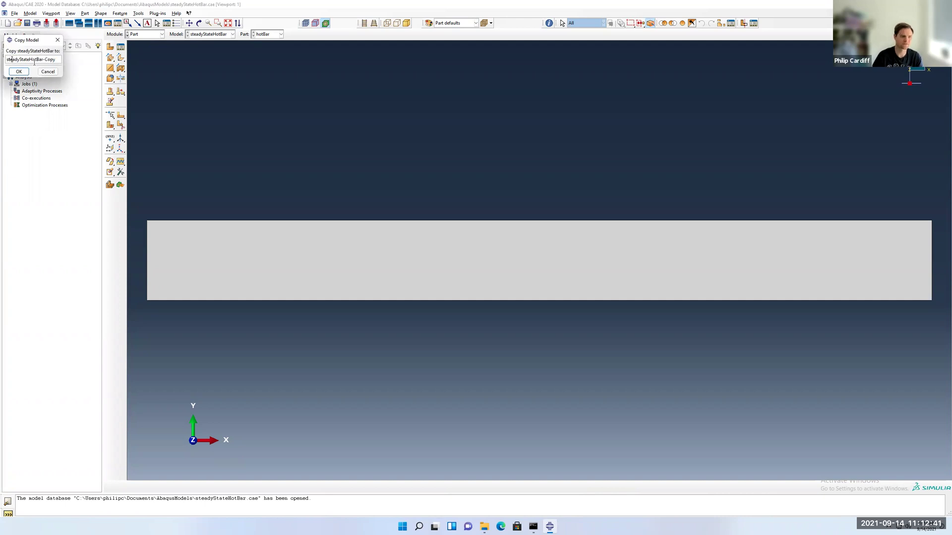
pyautogui.press('BackSpace')
pyautogui.press('BackSpace')
pyautogui.press('BackSpace')
pyautogui.press('BackSpace')
pyautogui.press('BackSpace')
pyautogui.press('BackSpace')
pyautogui.press('BackSpace')
pyautogui.press('BackSpace')
pyautogui.press('BackSpace')
pyautogui.press('BackSpace')
pyautogui.press('BackSpace')
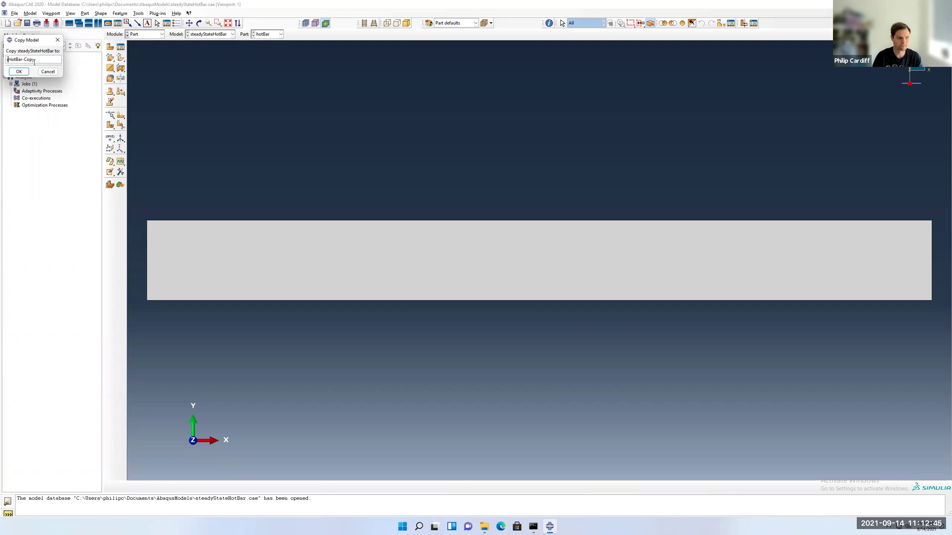
pyautogui.write('transient')
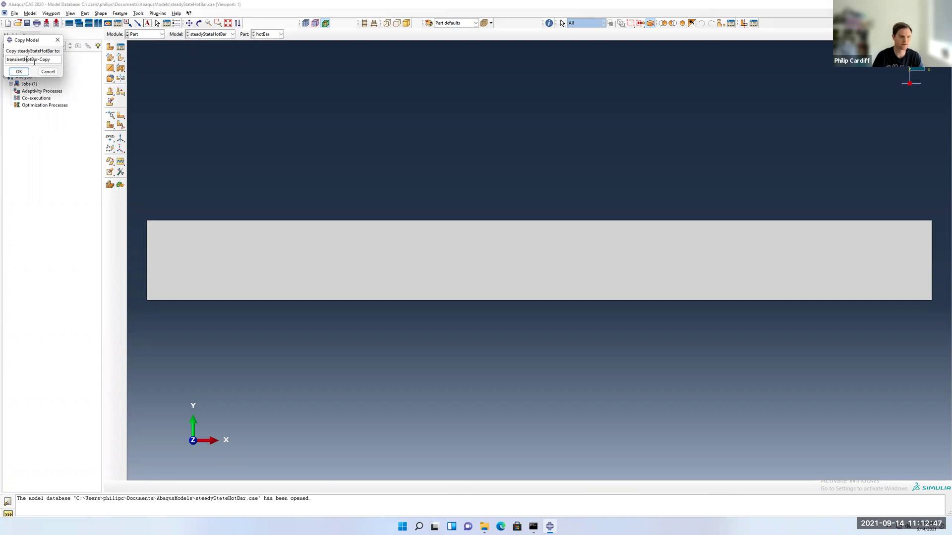
pyautogui.press('End')
pyautogui.press('BackSpace')
pyautogui.press('BackSpace')
pyautogui.press('BackSpace')
pyautogui.press('BackSpace')
pyautogui.press('BackSpace')
pyautogui.click(19, 72)
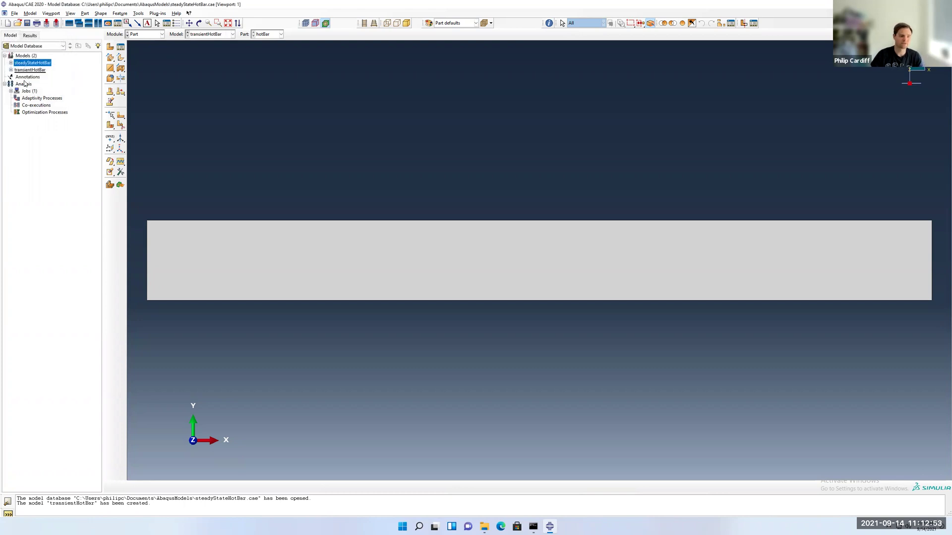
# Step: Check both models' attributes without changes and expand transientHotBar in the model tree
pyautogui.click(25, 83)
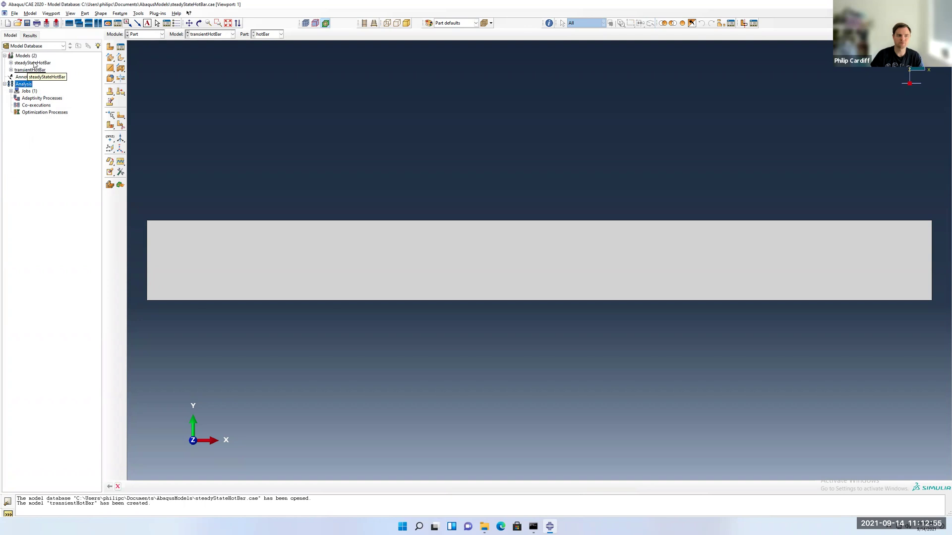
pyautogui.doubleClick(32, 63)
pyautogui.click(148, 51)
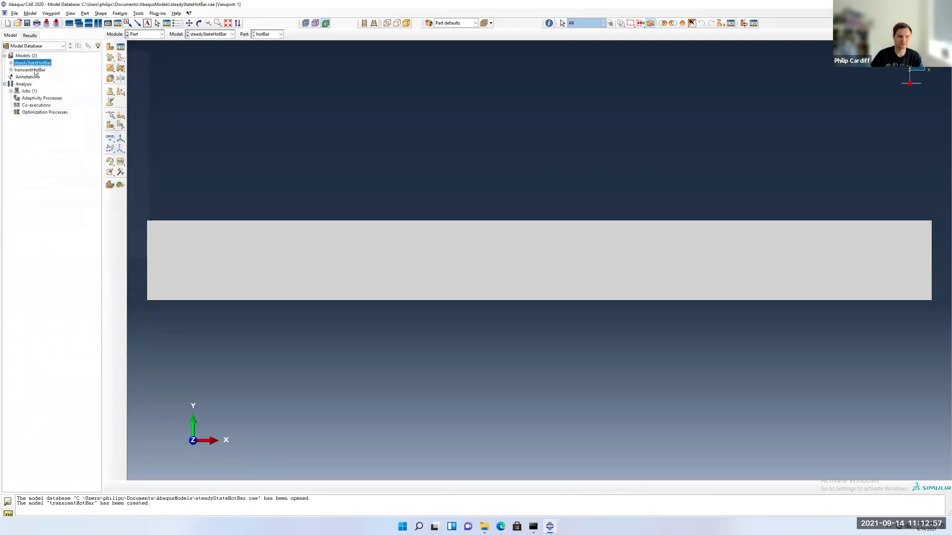
pyautogui.click(26, 77)
pyautogui.doubleClick(30, 70)
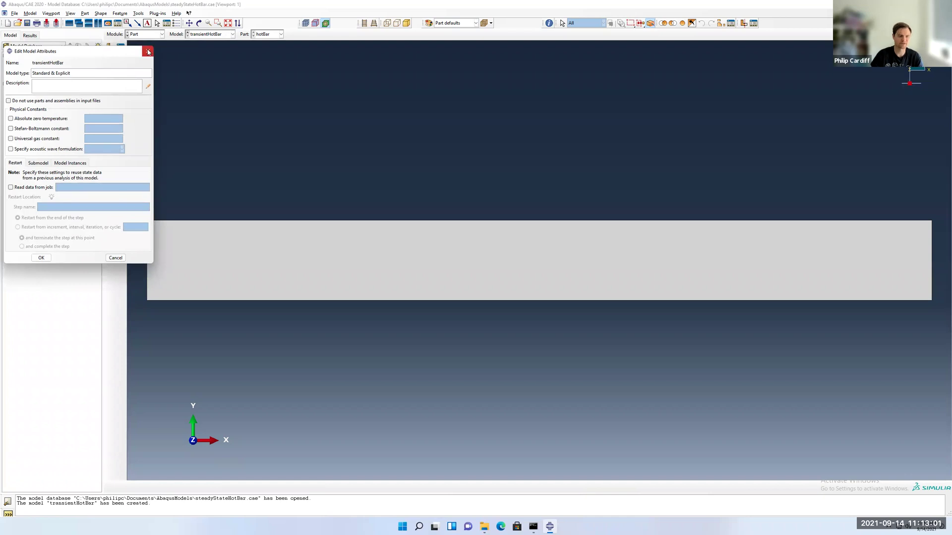
pyautogui.click(147, 51)
pyautogui.click(11, 71)
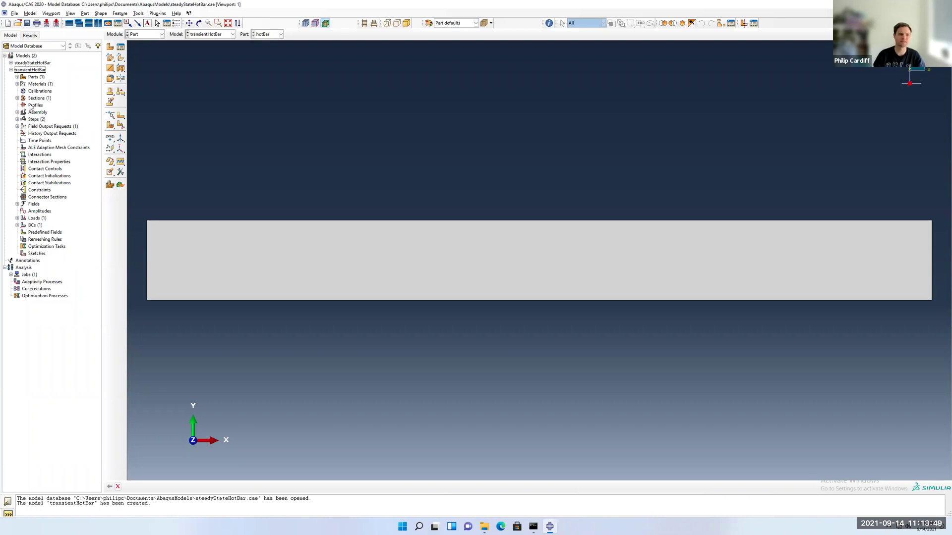
# Step: Add a density of 8000 to the Steel material
pyautogui.click(17, 84)
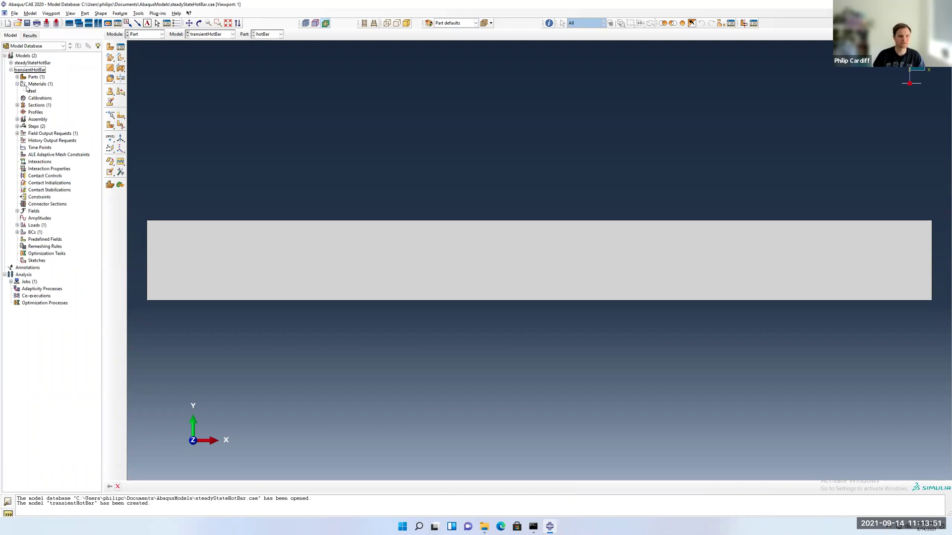
pyautogui.doubleClick(32, 91)
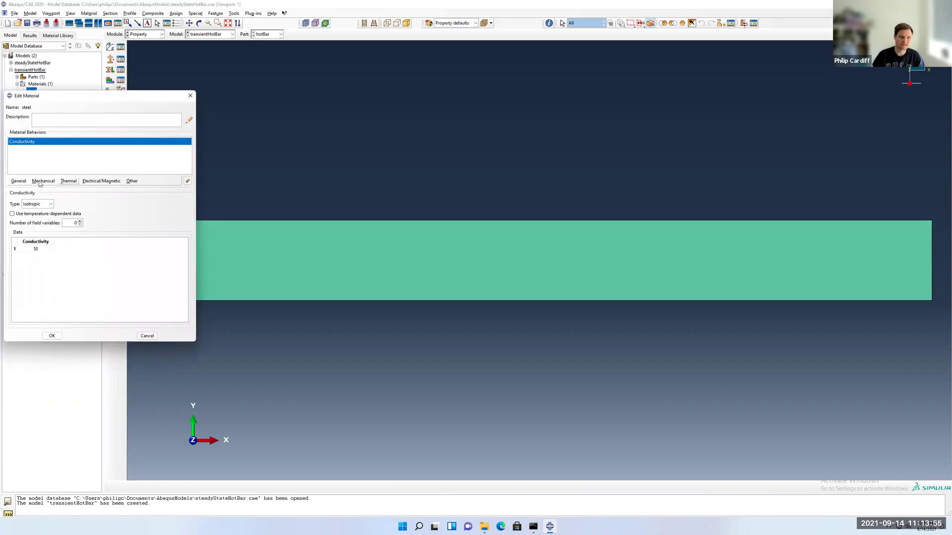
pyautogui.click(18, 181)
pyautogui.click(21, 188)
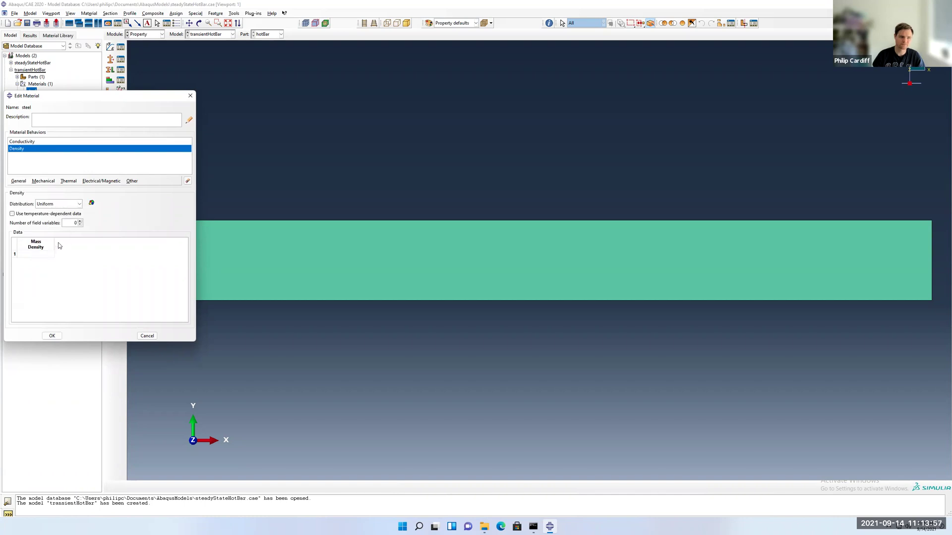
pyautogui.write('8000')
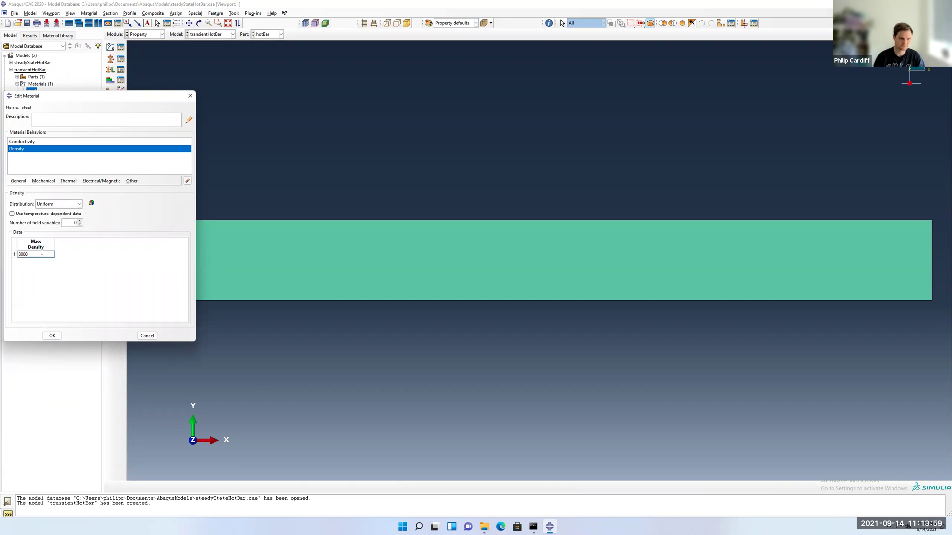
# Step: Add a specific heat of 500 to Steel and save the material
pyautogui.click(68, 182)
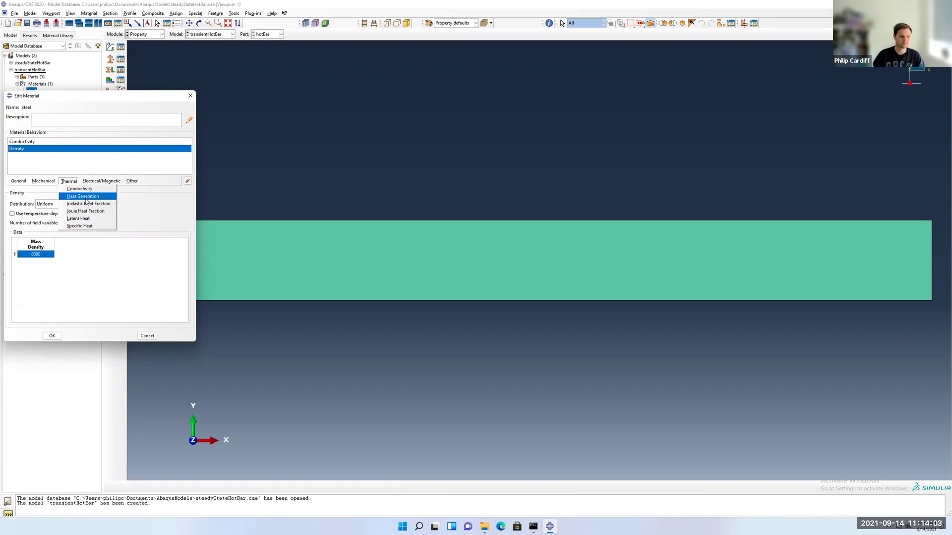
pyautogui.click(79, 226)
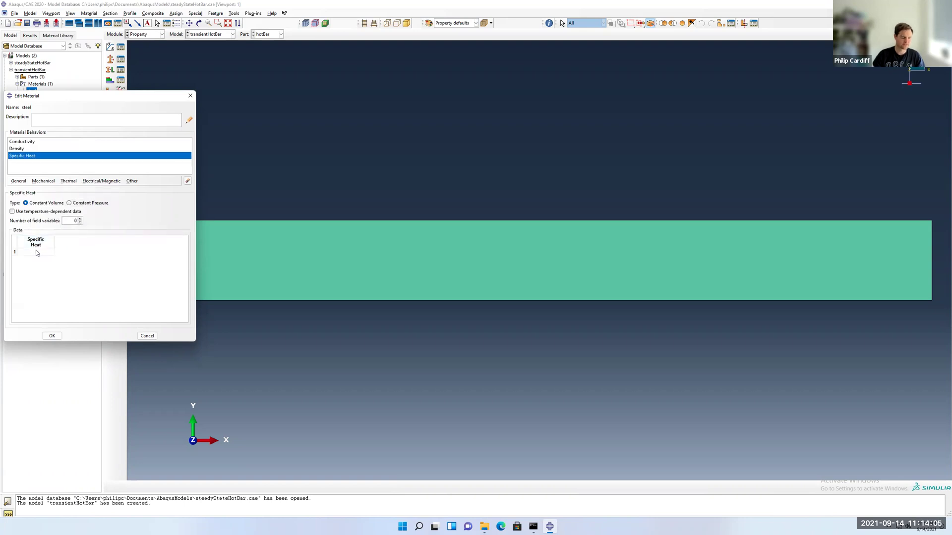
pyautogui.click(40, 252)
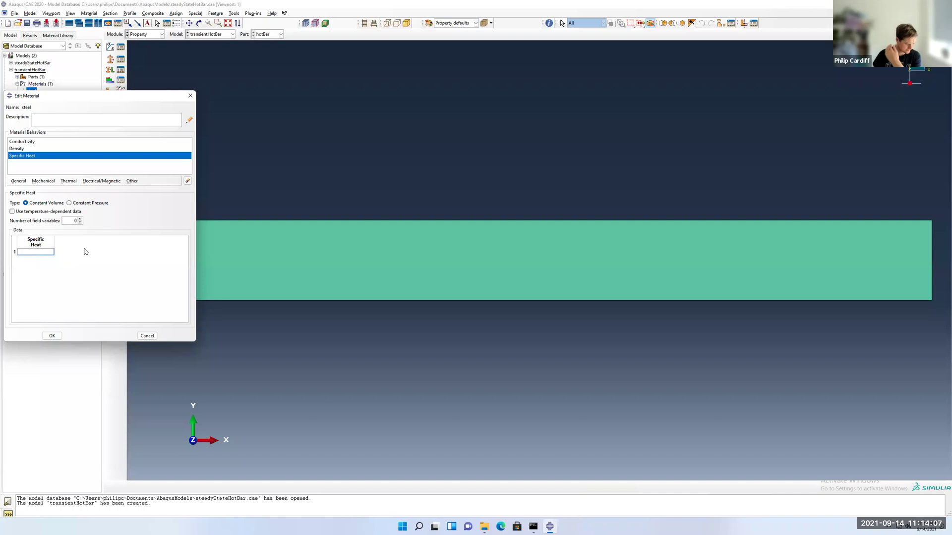
pyautogui.write('500')
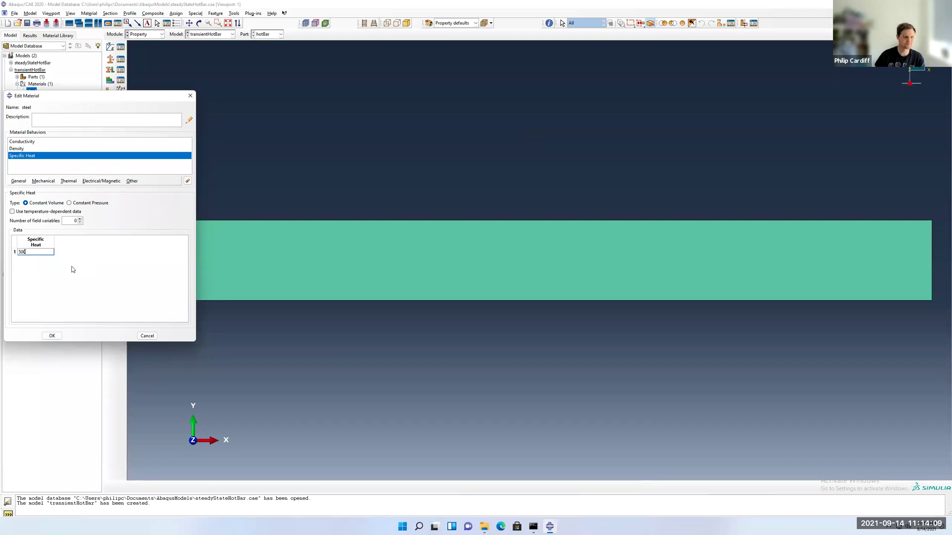
pyautogui.press('Return')
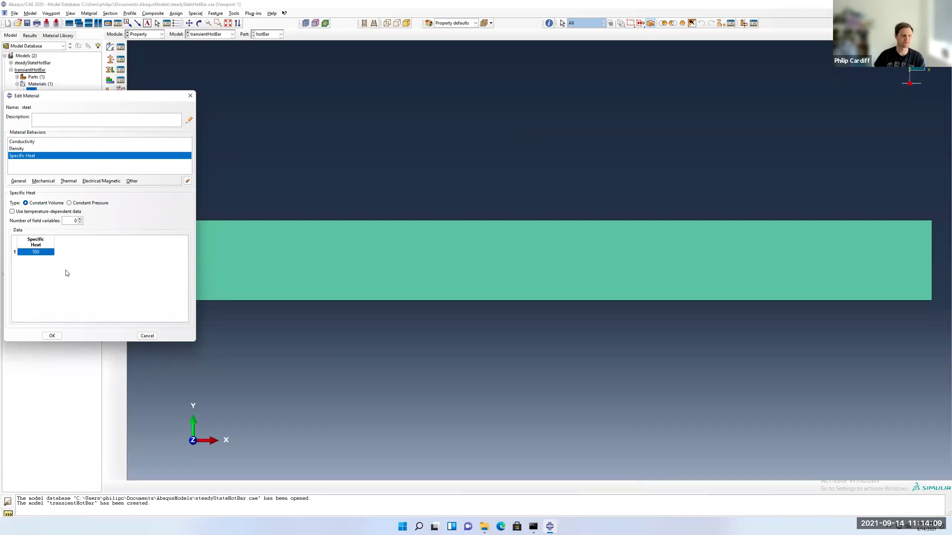
pyautogui.click(51, 336)
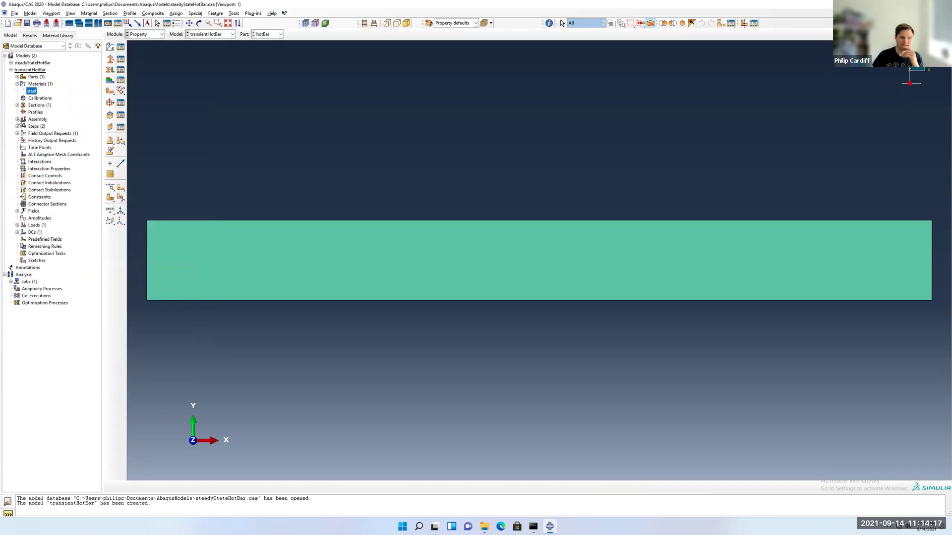
# Step: Change Step-1's response to Transient and enter a time period of 1e6
pyautogui.click(17, 120)
pyautogui.click(17, 120)
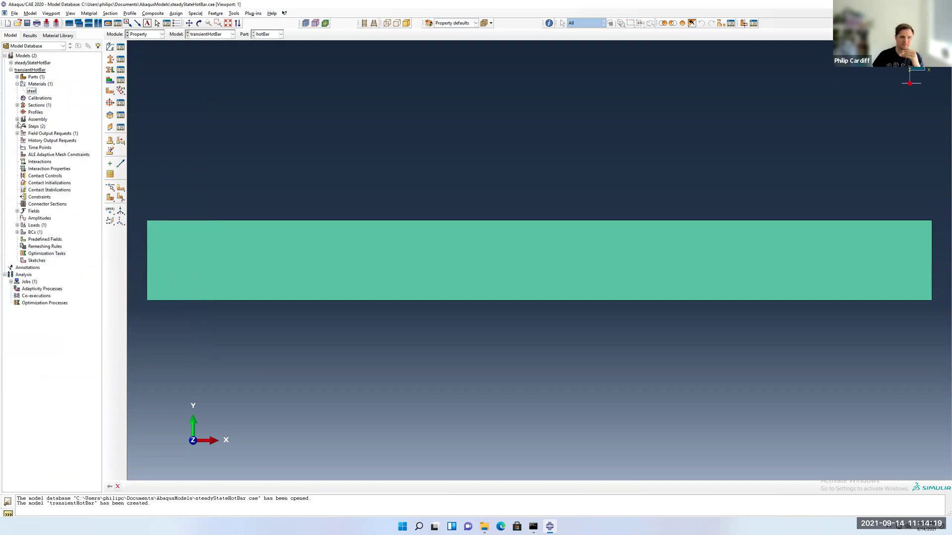
pyautogui.click(18, 126)
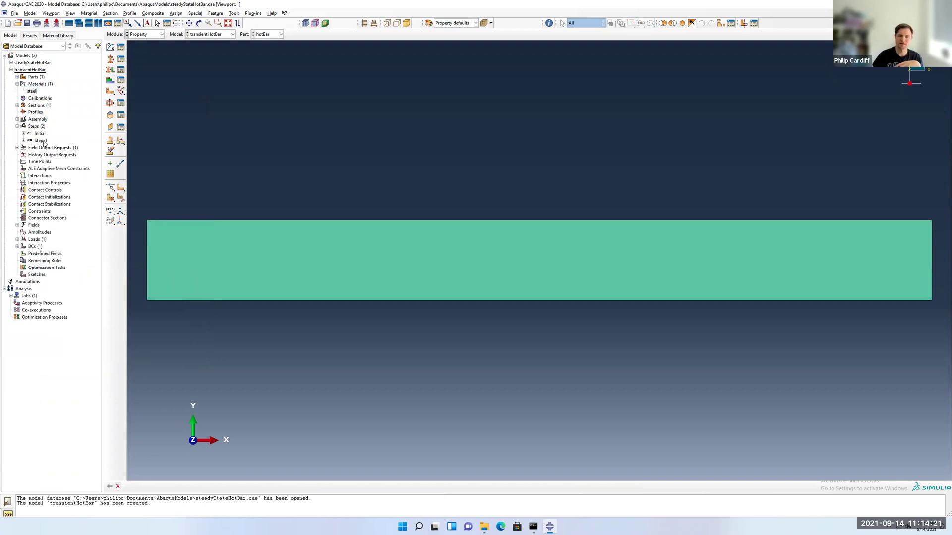
pyautogui.doubleClick(42, 142)
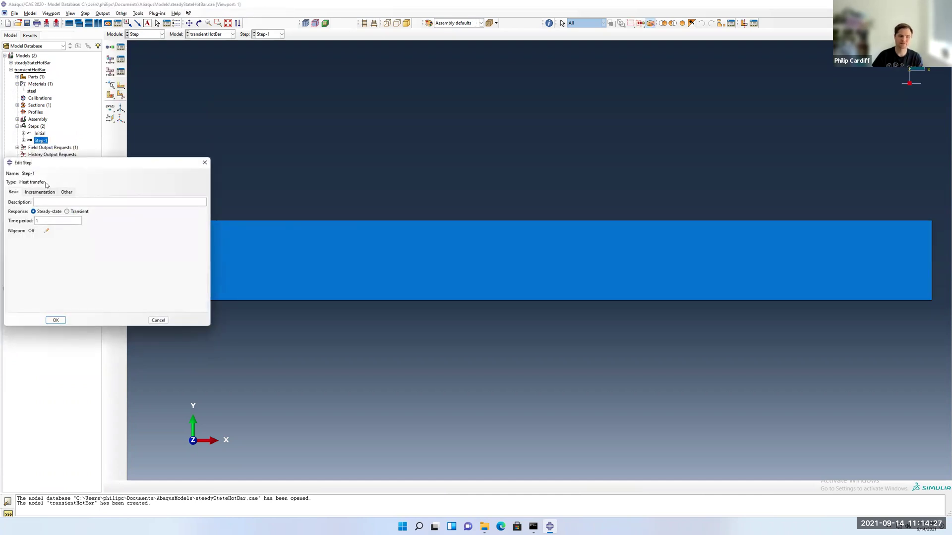
pyautogui.click(67, 212)
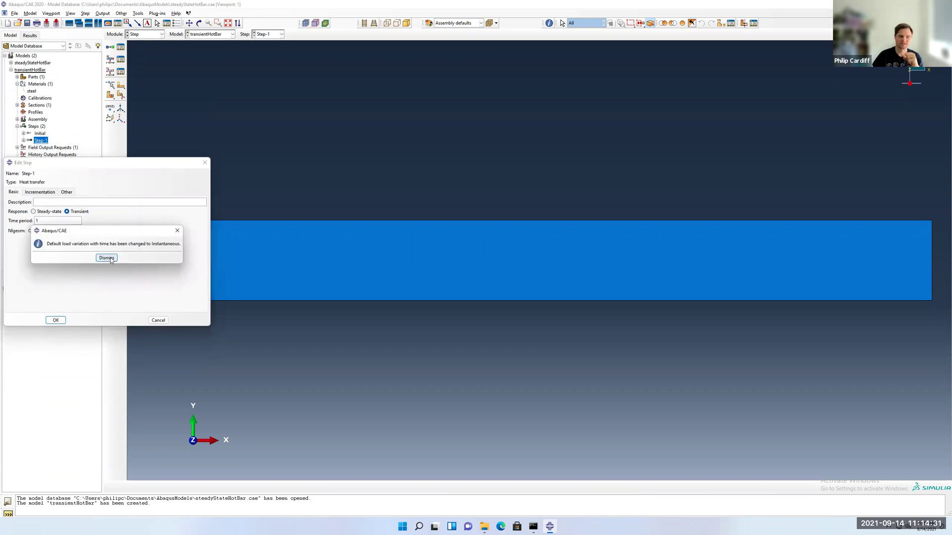
pyautogui.click(107, 258)
pyautogui.click(52, 220)
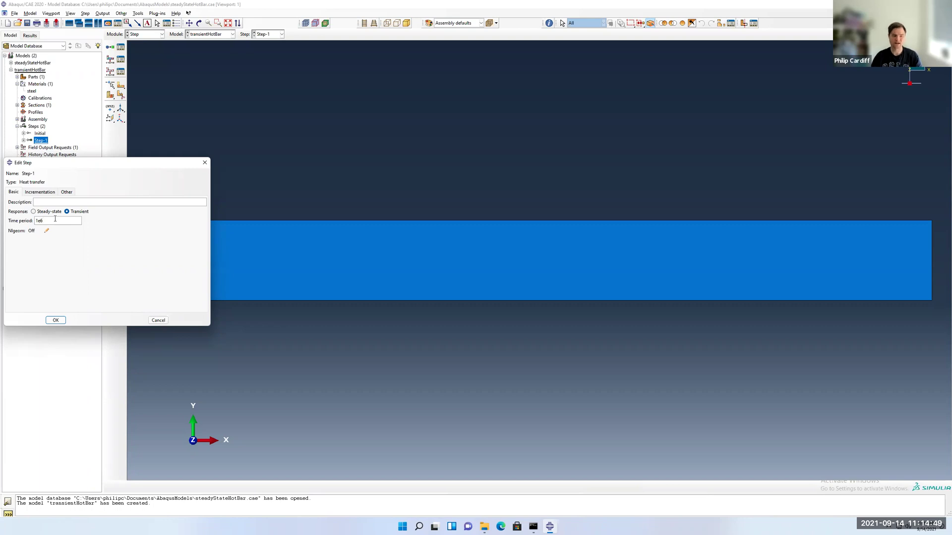
pyautogui.write('6')
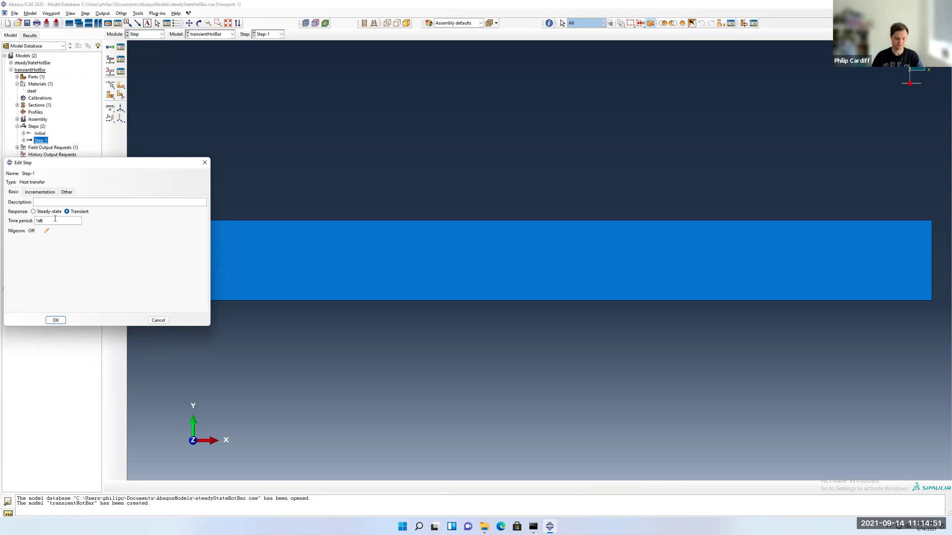
# Step: Keep automatic incrementation for Step-1 with max temperature change 1 and up to 1000 increments
pyautogui.click(36, 193)
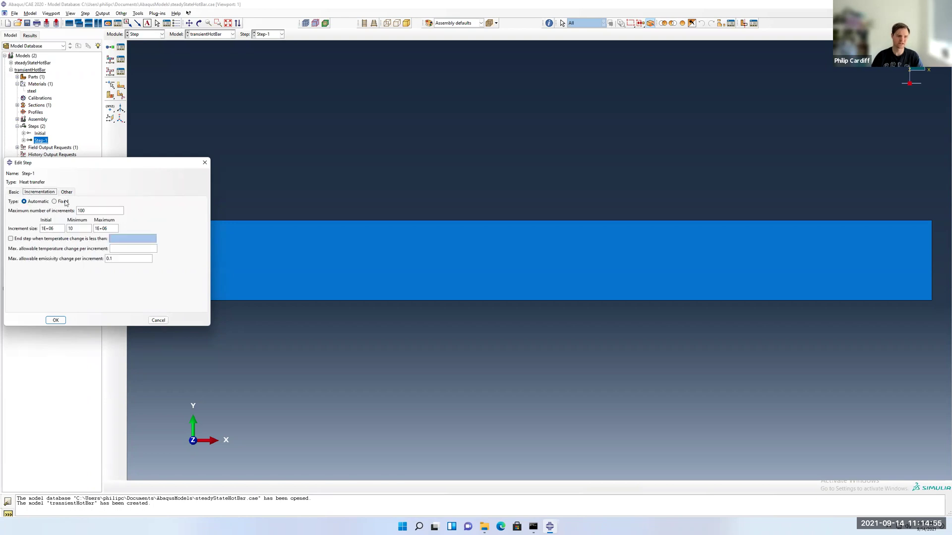
pyautogui.click(54, 202)
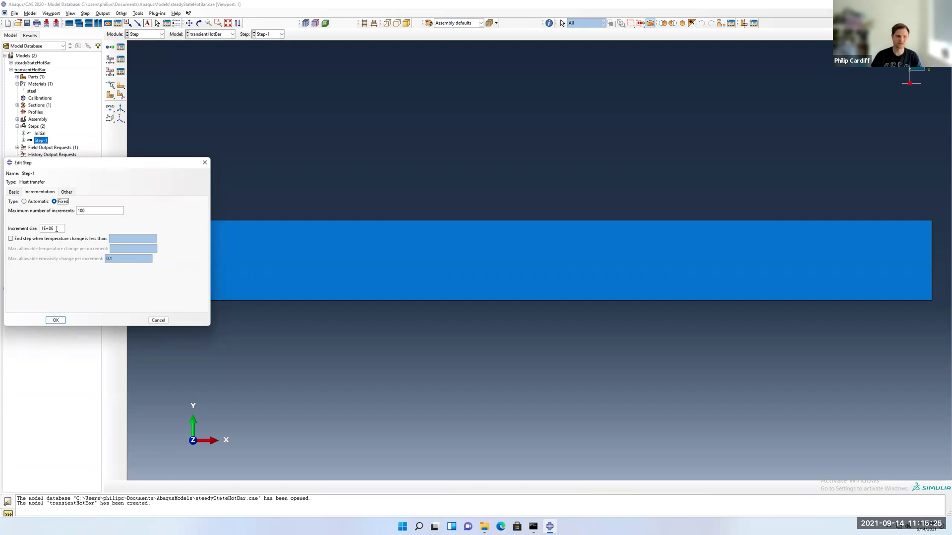
pyautogui.click(33, 202)
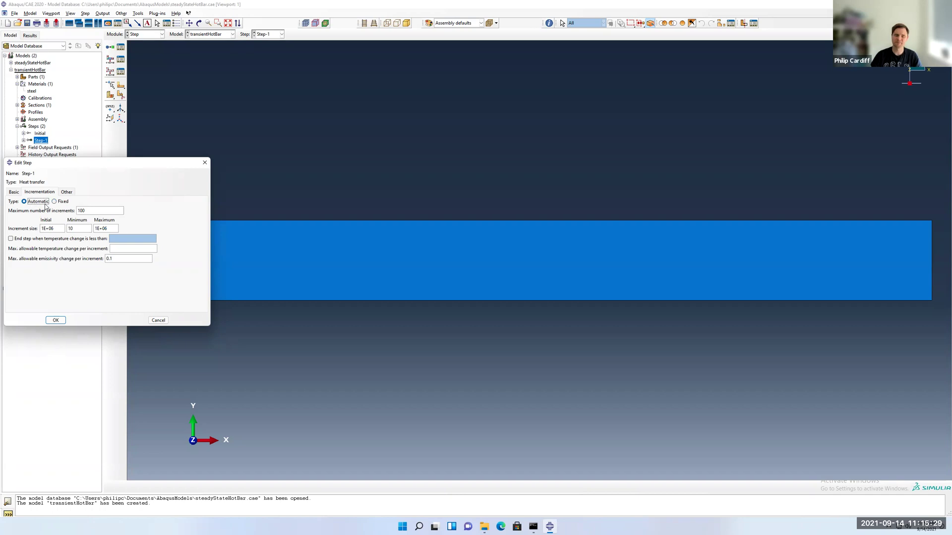
pyautogui.click(126, 248)
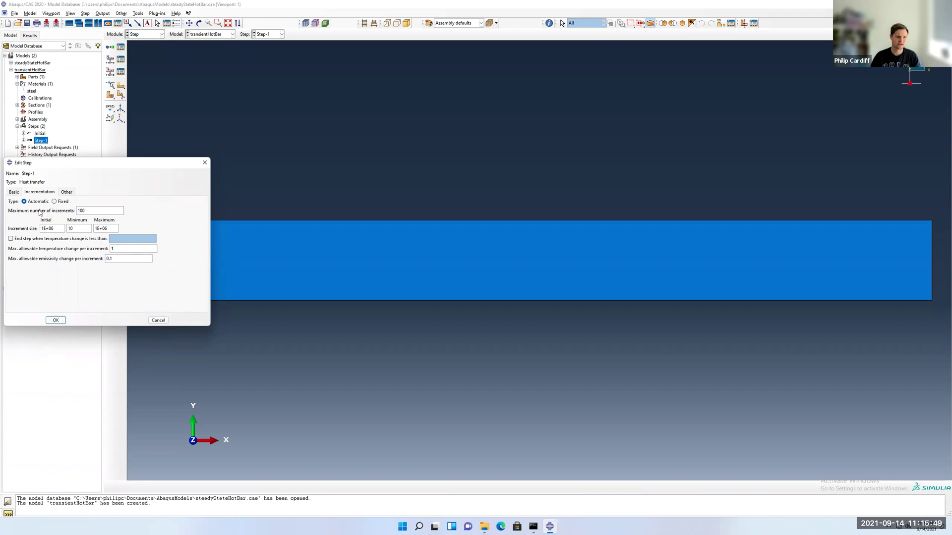
pyautogui.click(97, 210)
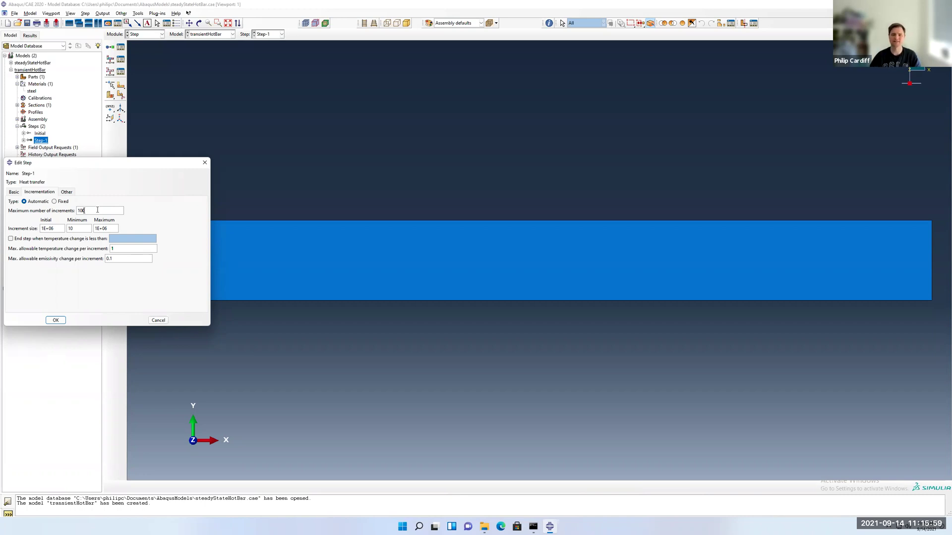
pyautogui.click(97, 210)
pyautogui.click(55, 320)
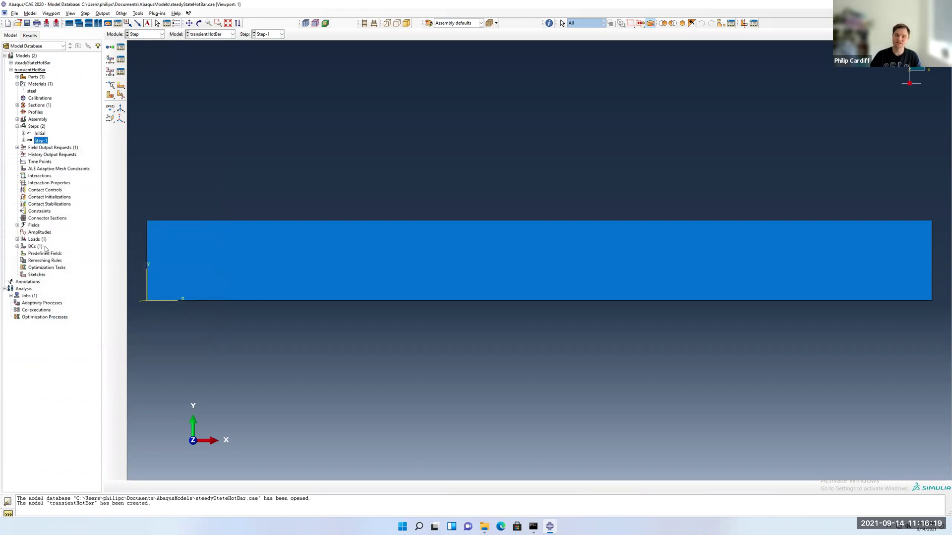
# Step: Switch to the Load module and highlight the left BC and rightHeatFlux load
pyautogui.click(17, 239)
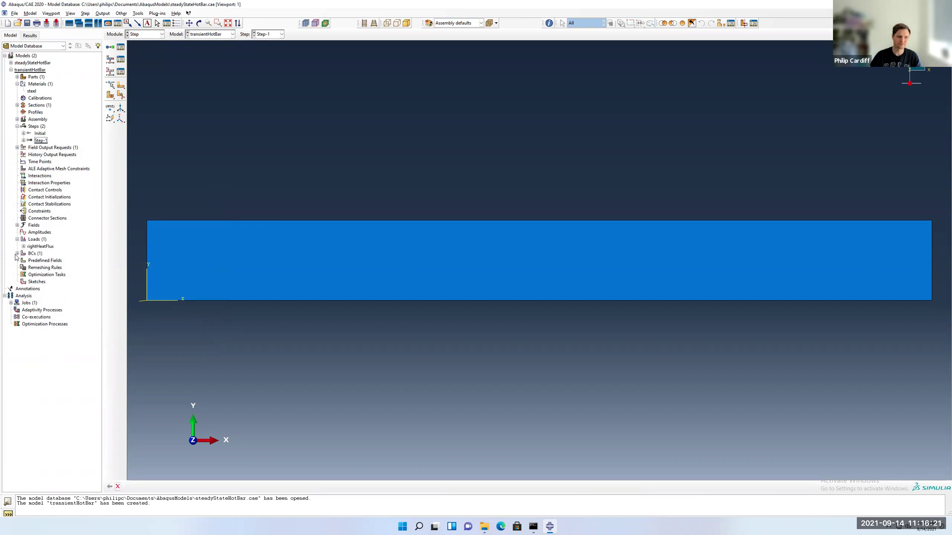
pyautogui.click(18, 253)
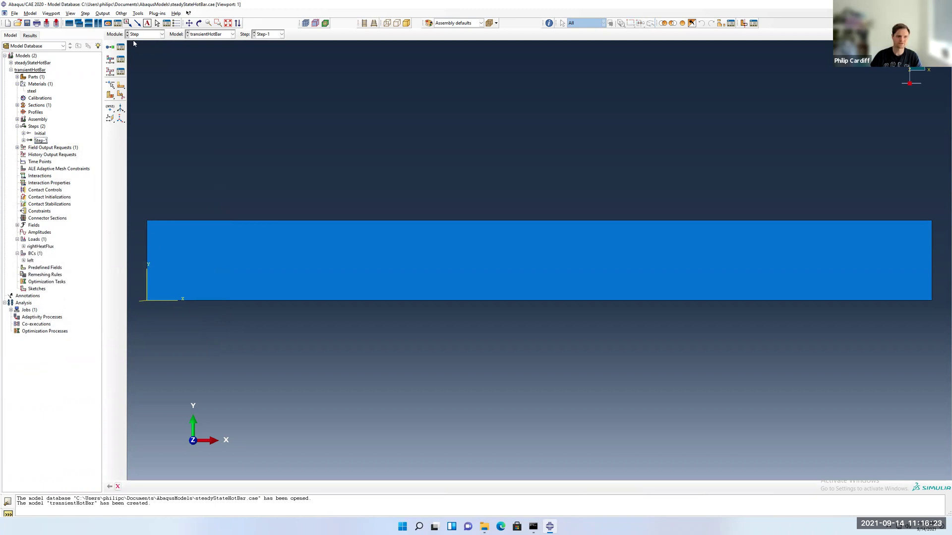
pyautogui.click(144, 34)
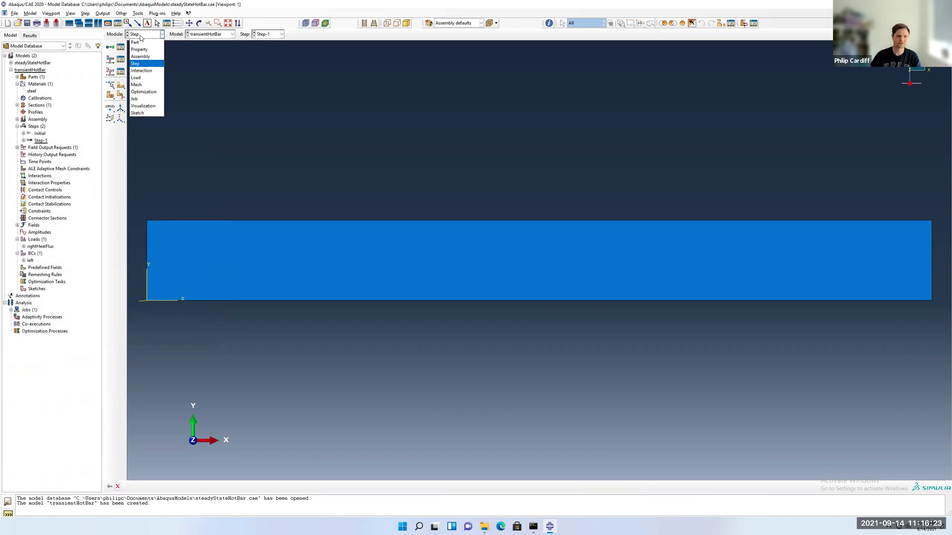
pyautogui.click(136, 78)
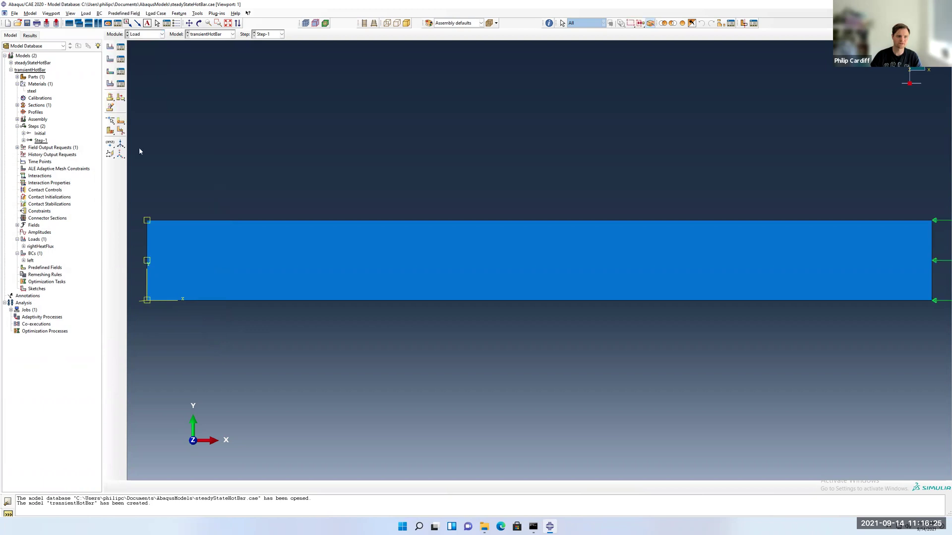
pyautogui.click(29, 260)
pyautogui.click(43, 247)
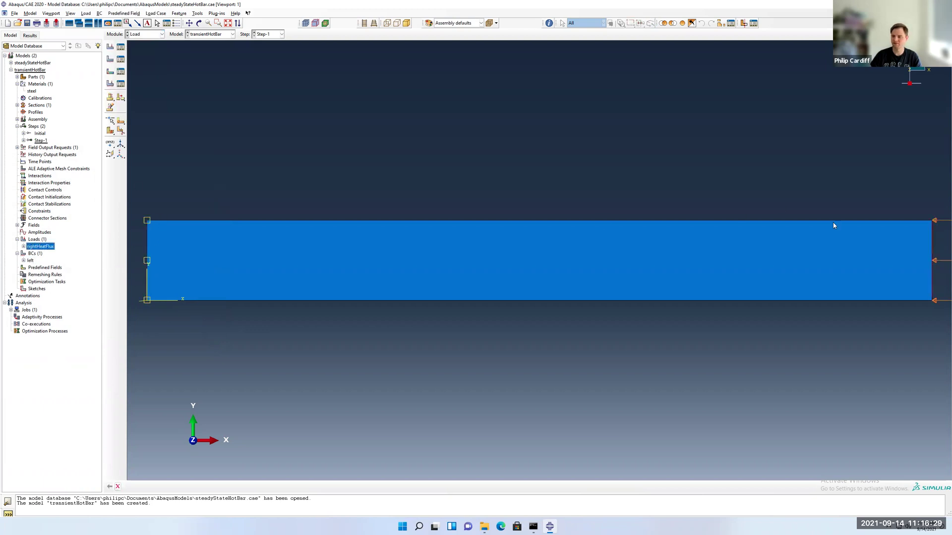
pyautogui.click(30, 261)
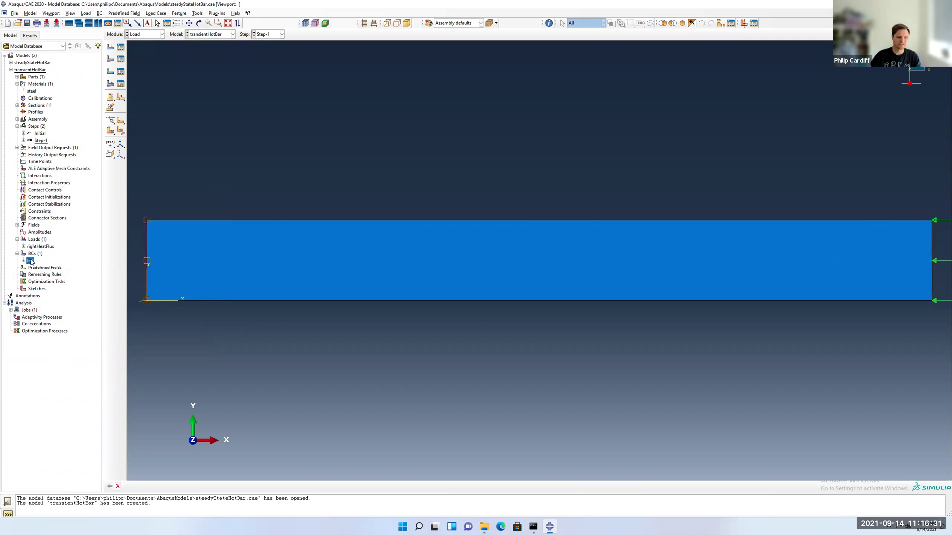
# Step: Delete the left boundary condition
pyautogui.rightClick(31, 261)
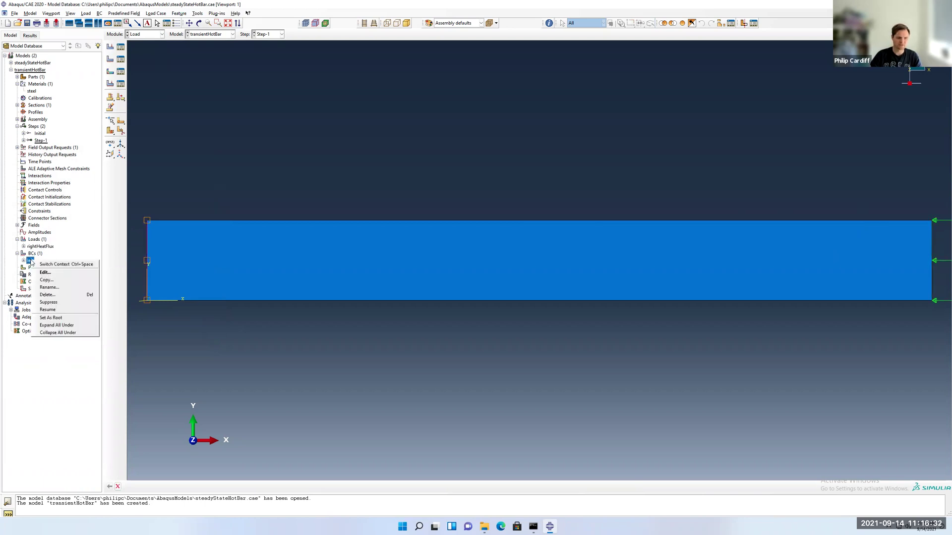
pyautogui.click(58, 303)
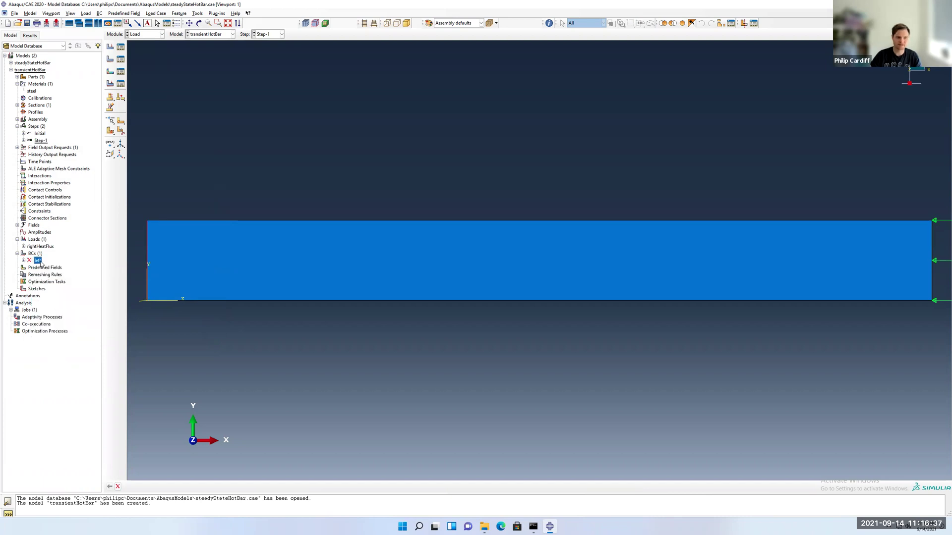
pyautogui.rightClick(39, 261)
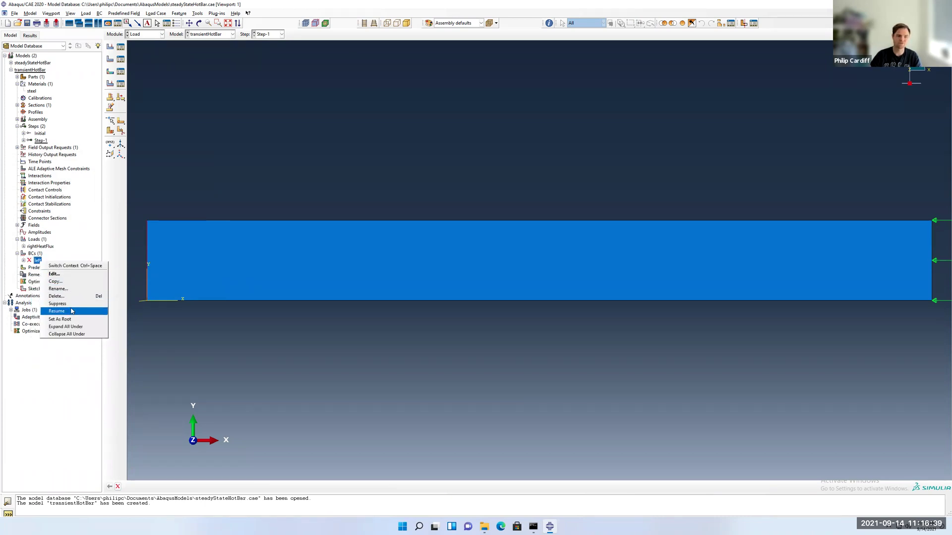
pyautogui.click(74, 311)
pyautogui.rightClick(29, 263)
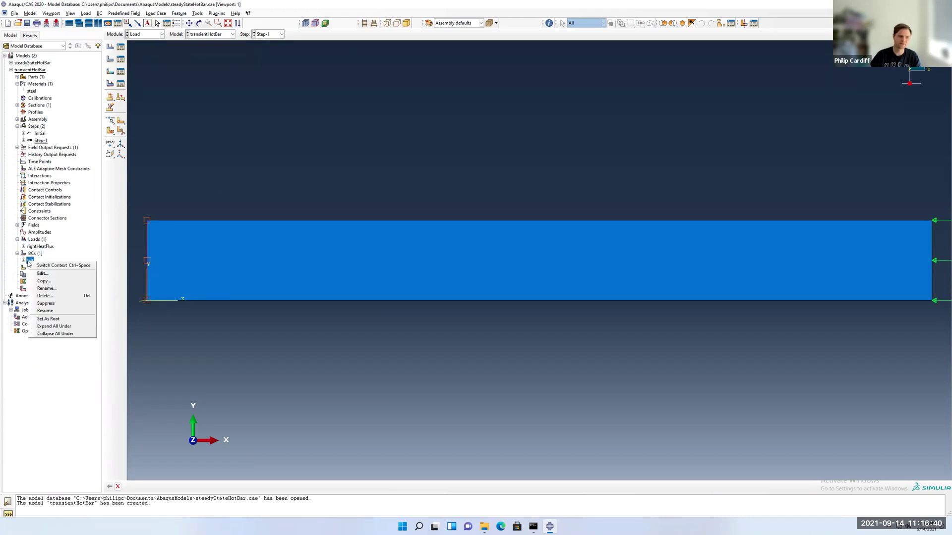
pyautogui.click(45, 296)
pyautogui.click(463, 271)
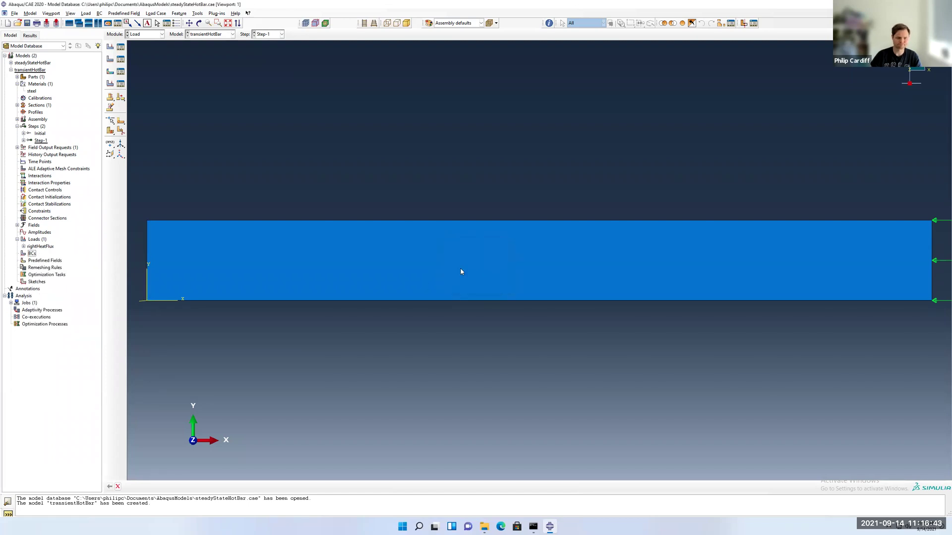
# Step: Delete the rightHeatFlux load
pyautogui.click(36, 247)
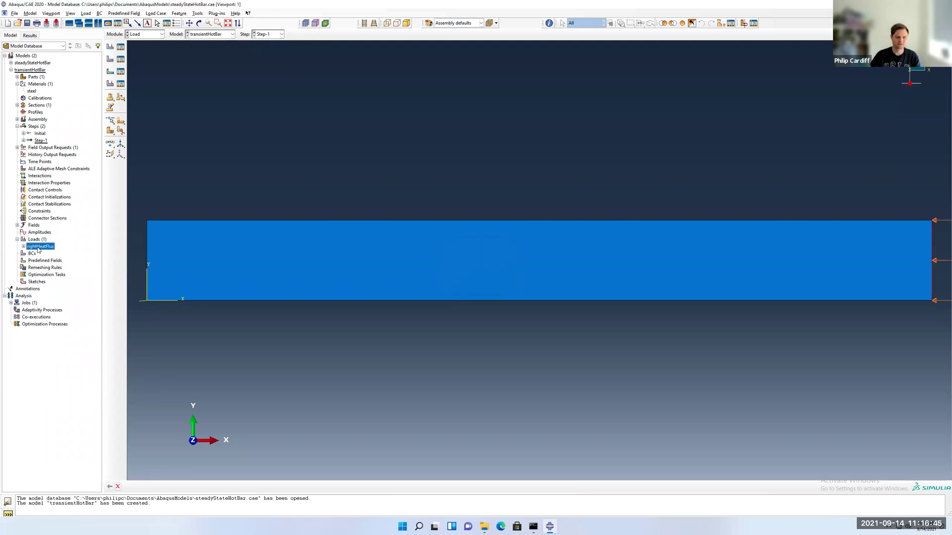
pyautogui.rightClick(39, 246)
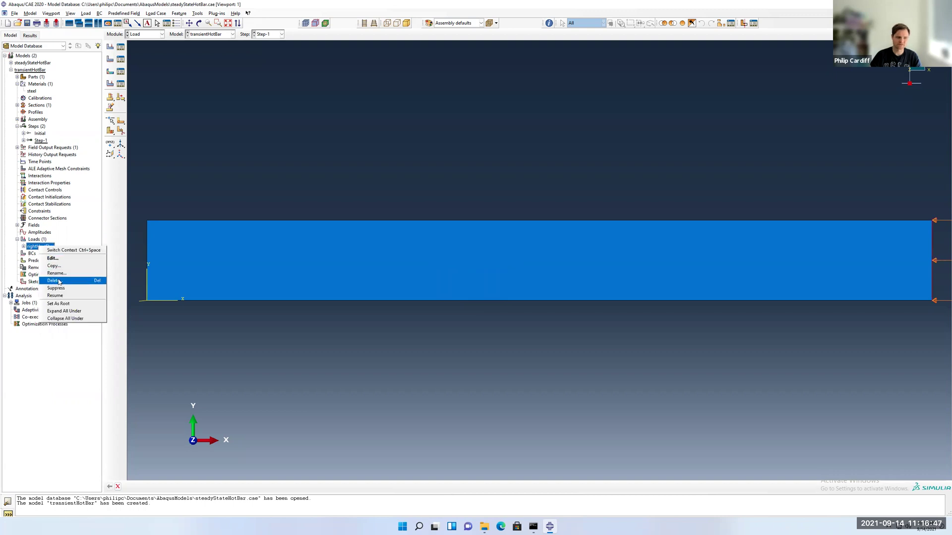
pyautogui.click(54, 280)
pyautogui.click(457, 271)
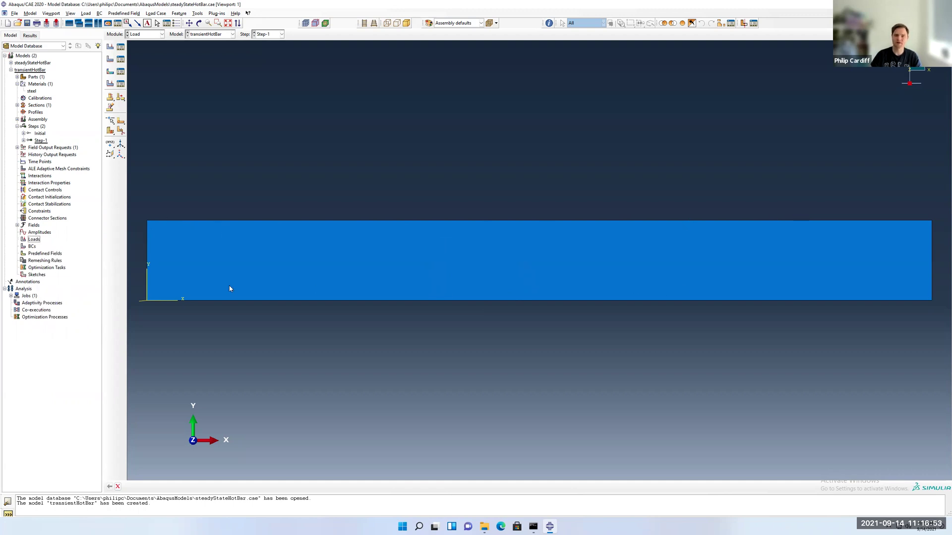
# Step: Begin a new load, cancel it, and select the Interactions container
pyautogui.doubleClick(35, 239)
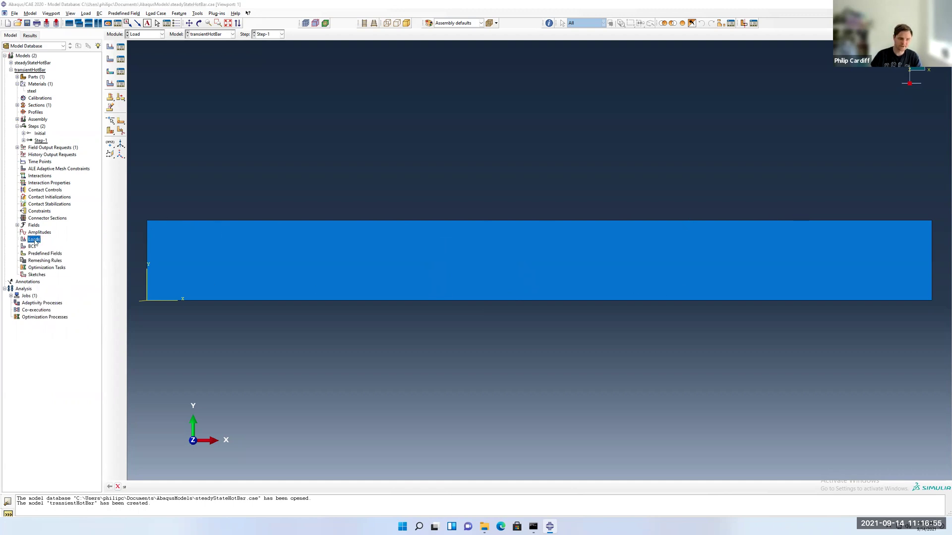
pyautogui.click(88, 323)
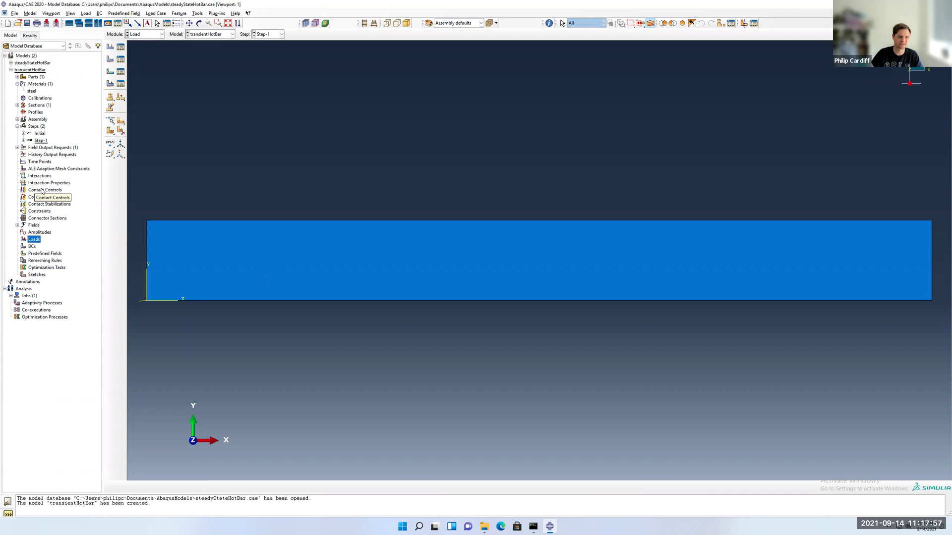
pyautogui.click(40, 176)
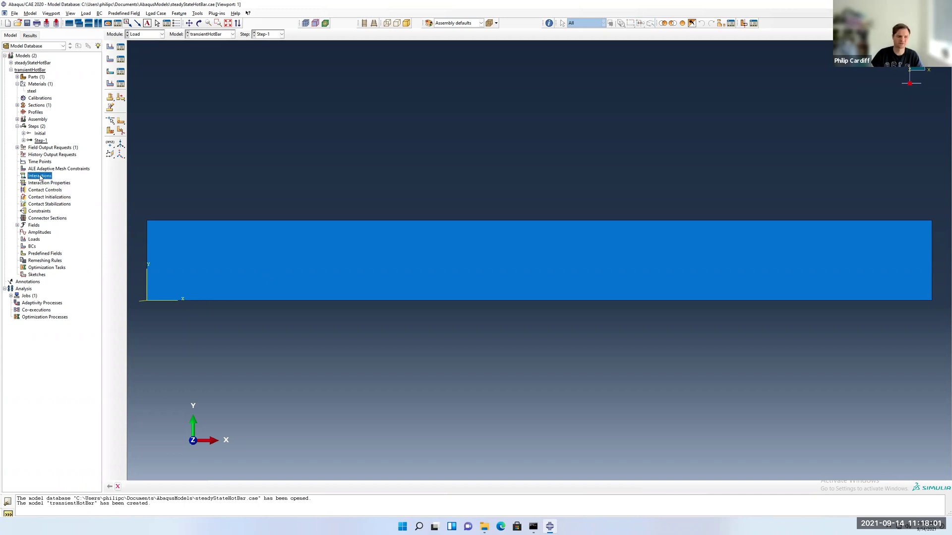
# Step: Begin surface film condition Int-1 in Step-1 on the named surface 'right'
pyautogui.doubleClick(40, 176)
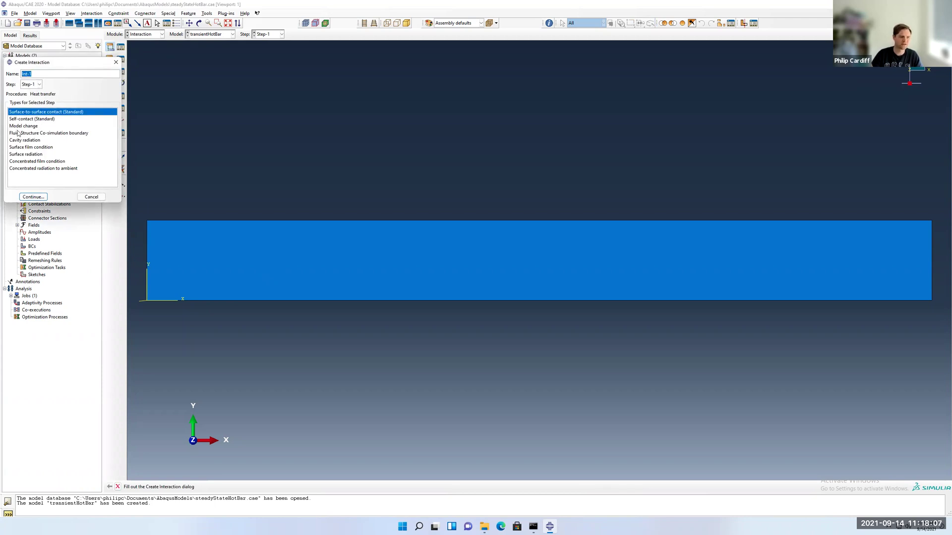
pyautogui.click(42, 148)
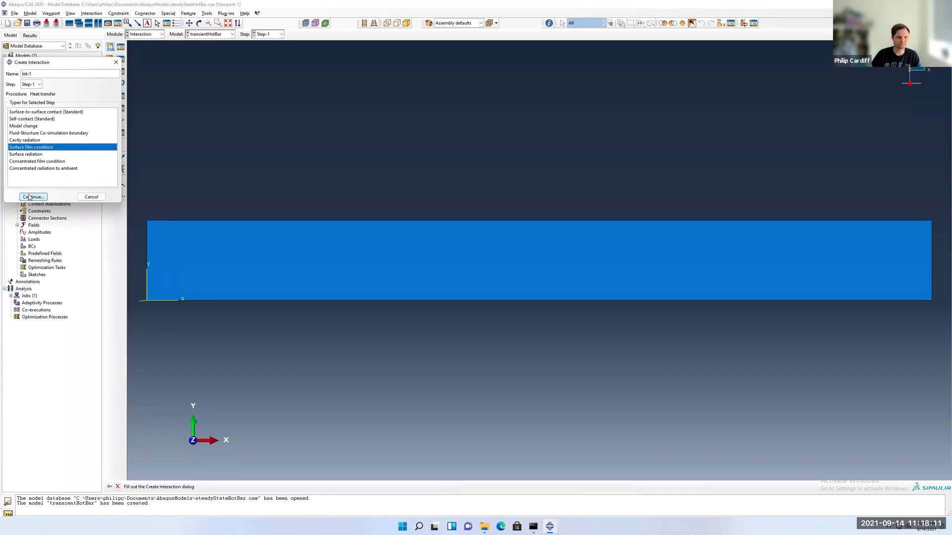
pyautogui.click(31, 198)
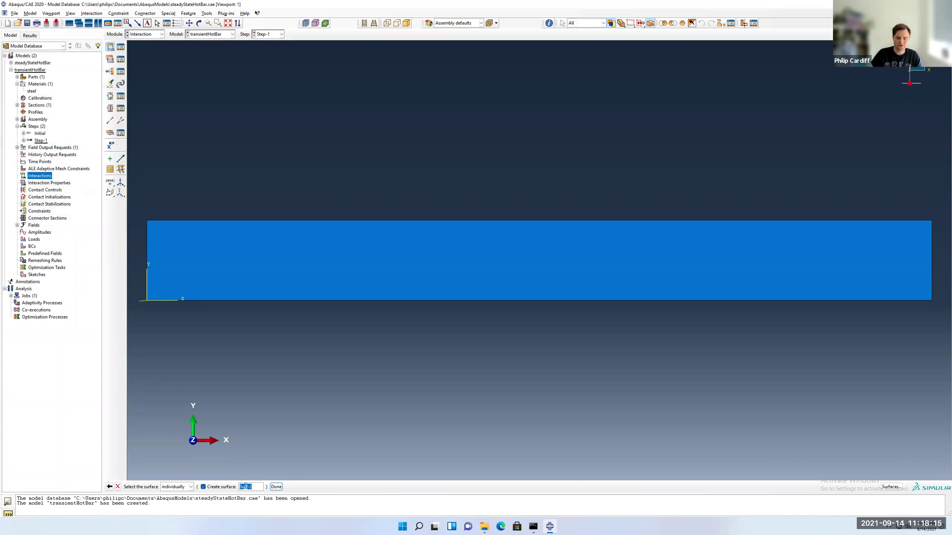
pyautogui.click(895, 488)
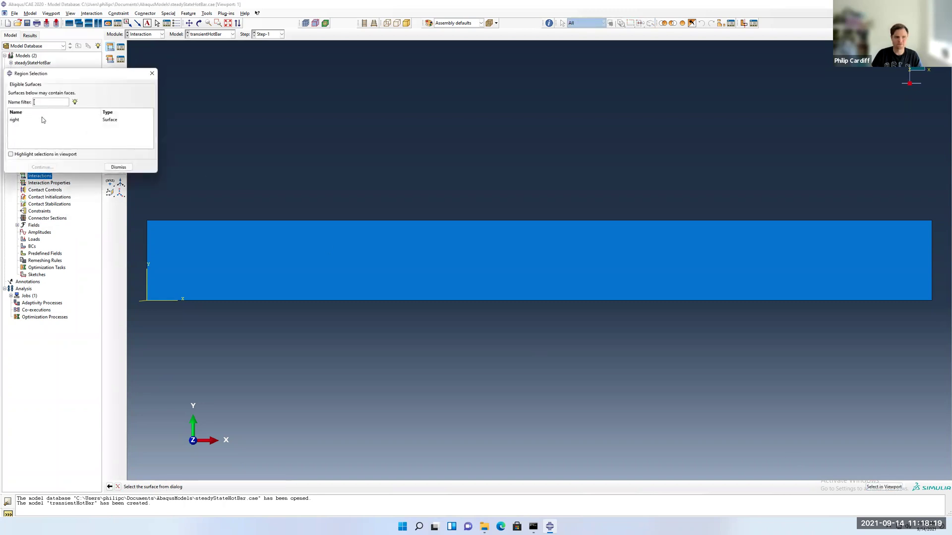
pyautogui.click(23, 121)
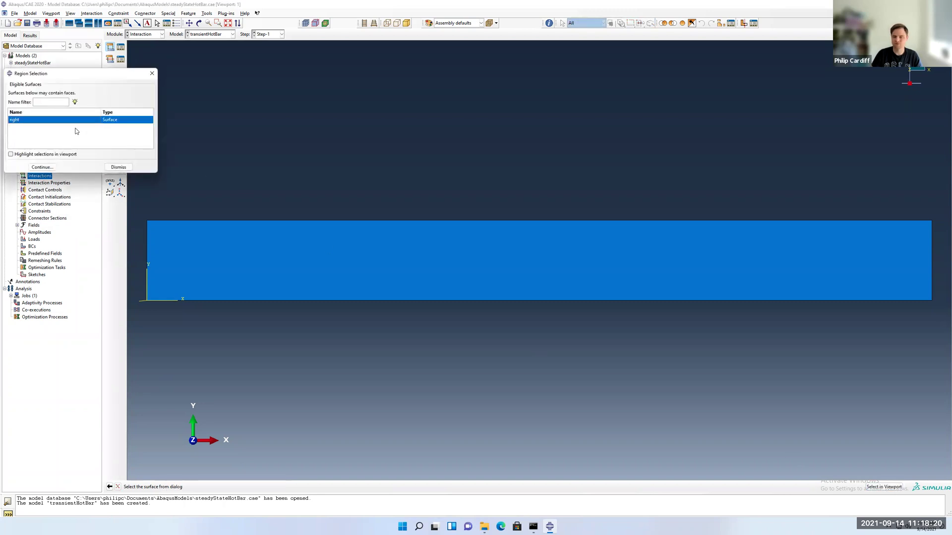
pyautogui.click(21, 154)
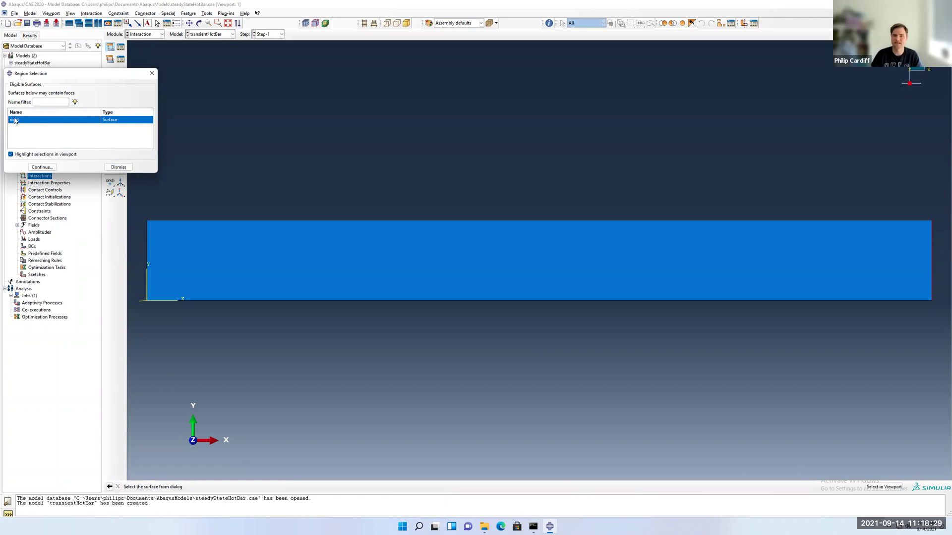
pyautogui.click(42, 167)
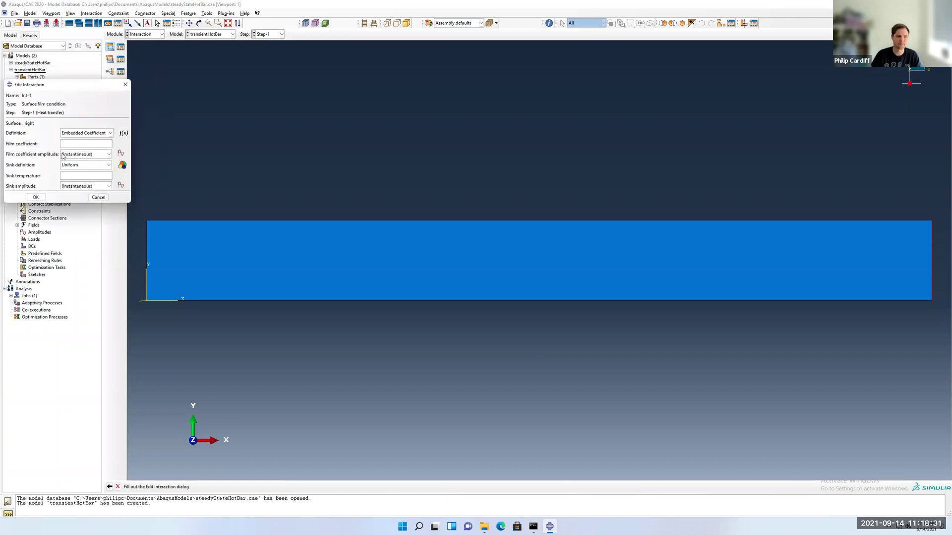
# Step: Enter film coefficient 10 and sink temperature 100 for Int-1 and create it
pyautogui.click(72, 145)
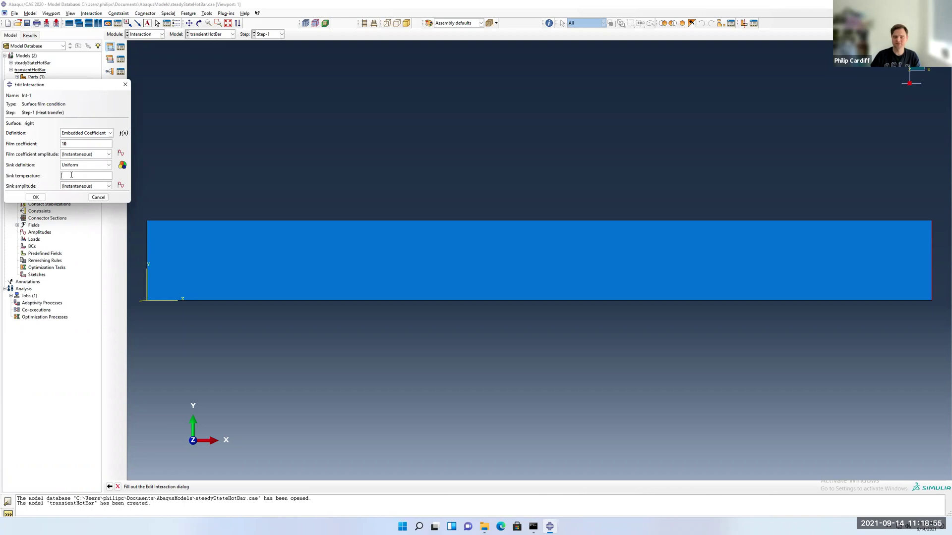
pyautogui.click(72, 175)
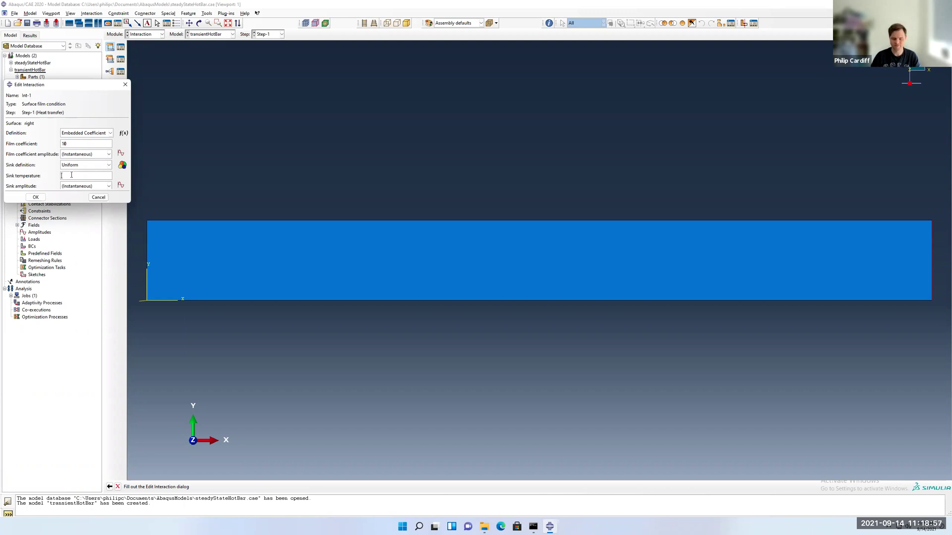
pyautogui.click(37, 197)
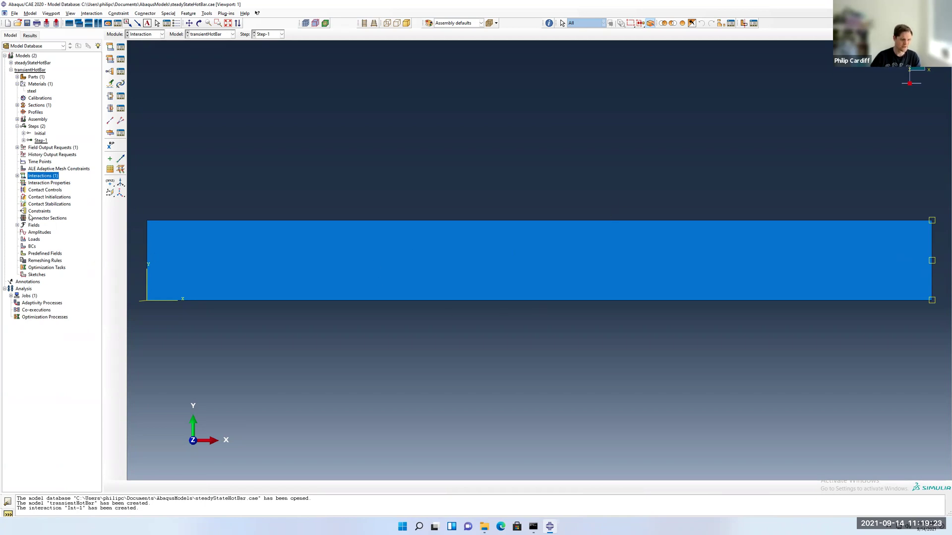
# Step: Save the database and create job transientHotBar for the transientHotBar model with default settings
pyautogui.click(27, 24)
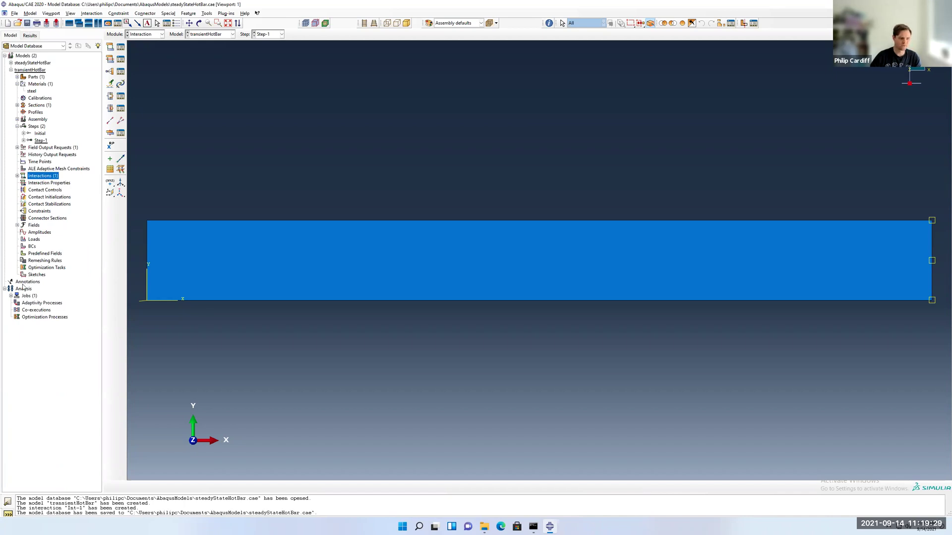
pyautogui.click(11, 296)
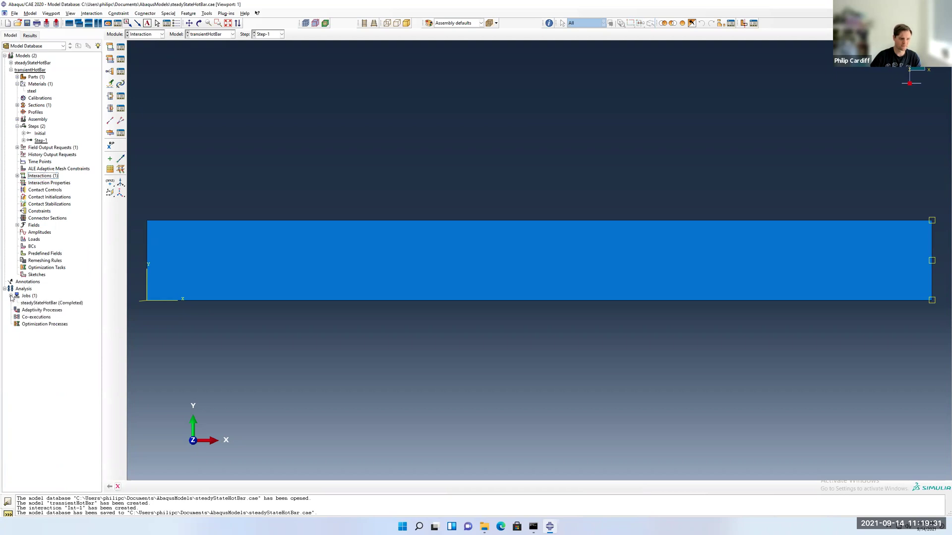
pyautogui.doubleClick(29, 296)
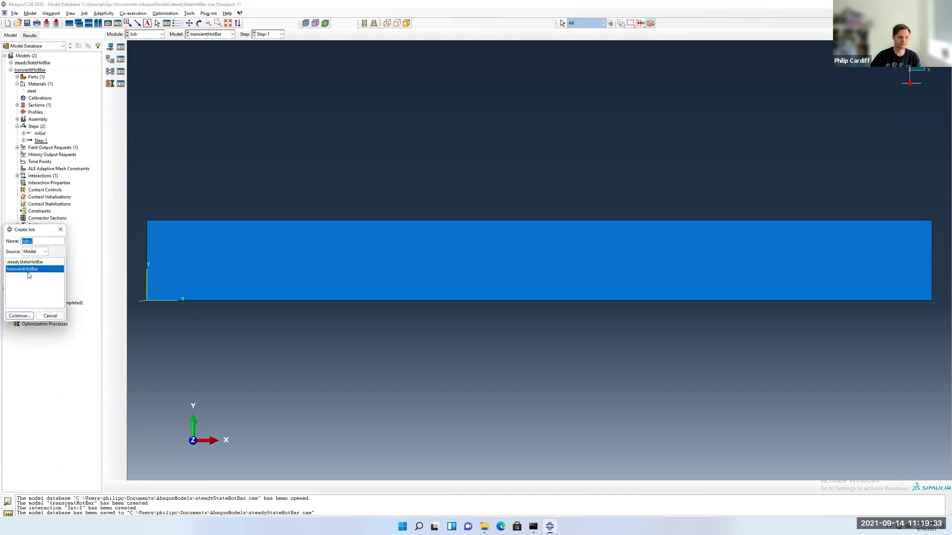
pyautogui.write('trans')
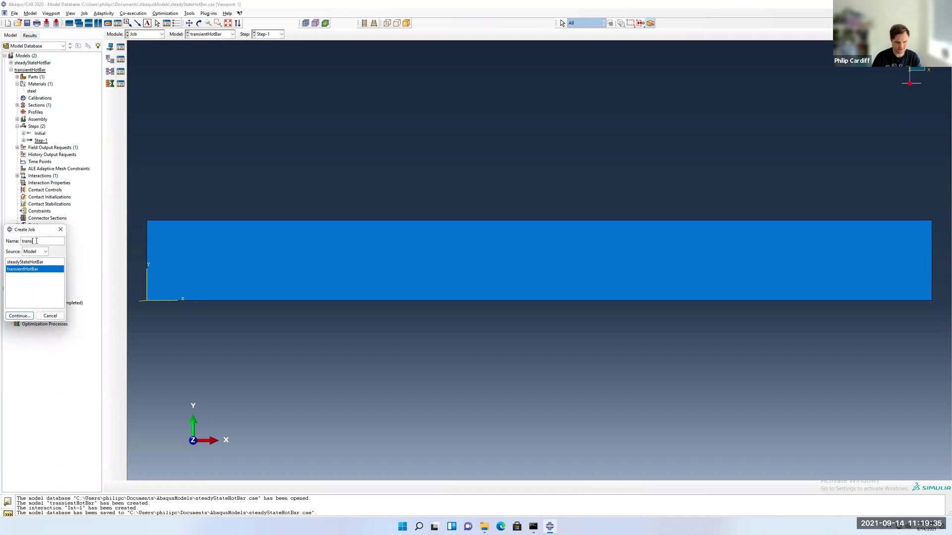
pyautogui.write('ientHotBar')
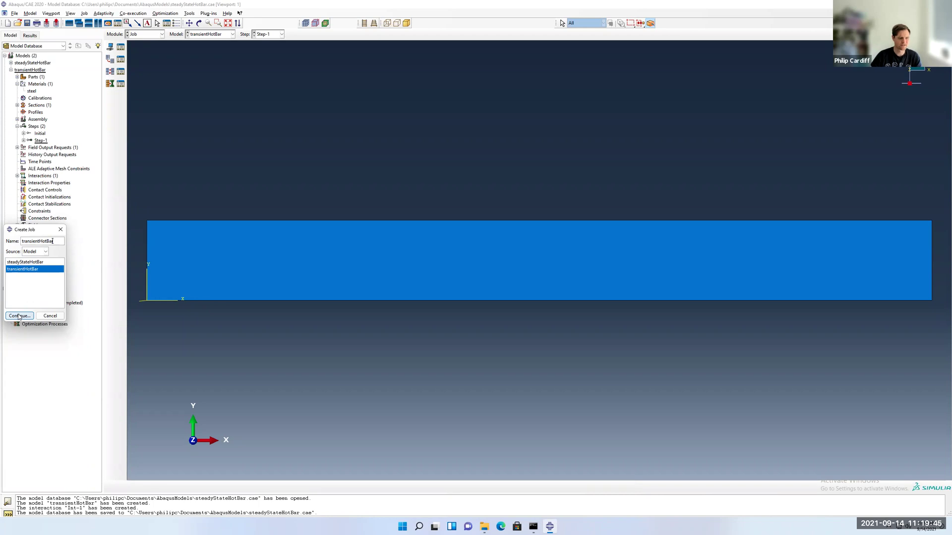
pyautogui.click(19, 316)
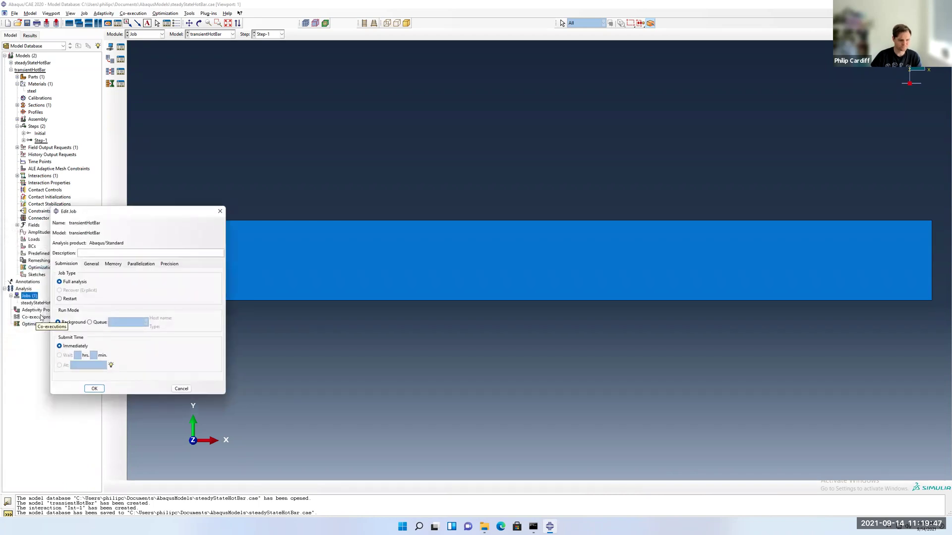
pyautogui.click(94, 388)
# Step: Attempt to submit transientHotBar, decline at the missing history output warning, then expand the hotBar part
pyautogui.click(33, 310)
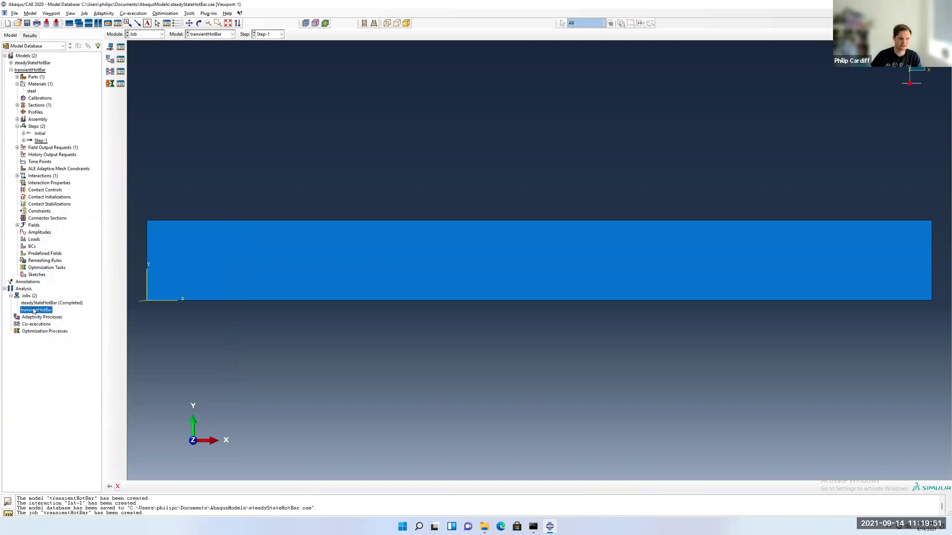
pyautogui.rightClick(33, 309)
pyautogui.click(63, 368)
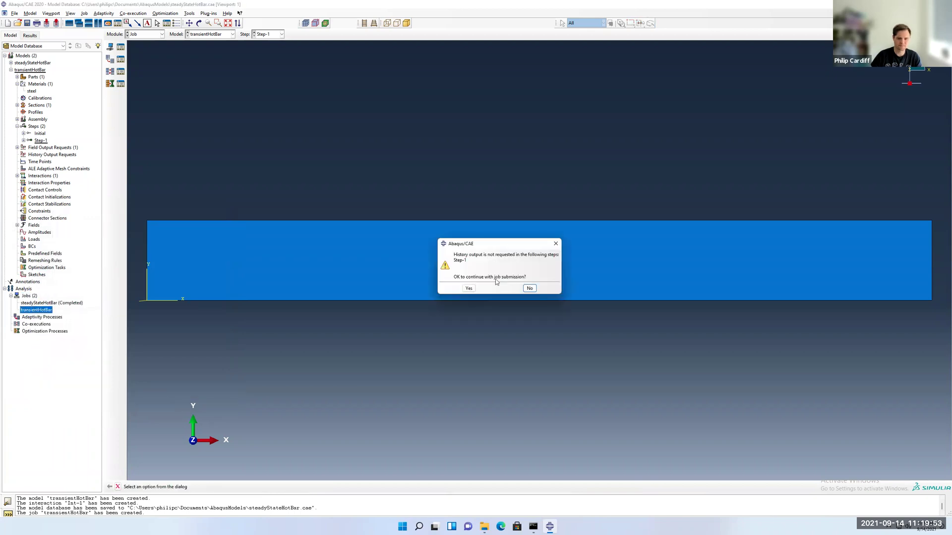
pyautogui.click(530, 288)
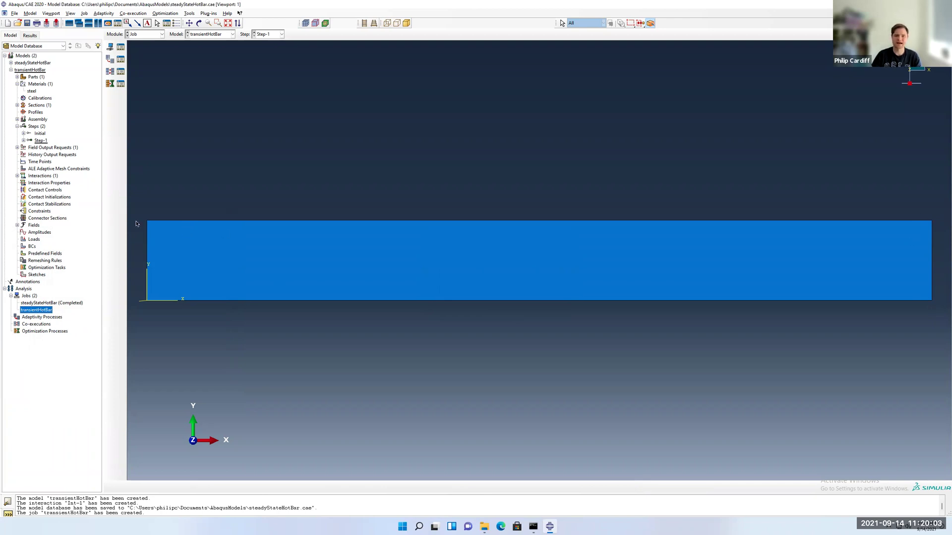
pyautogui.click(53, 155)
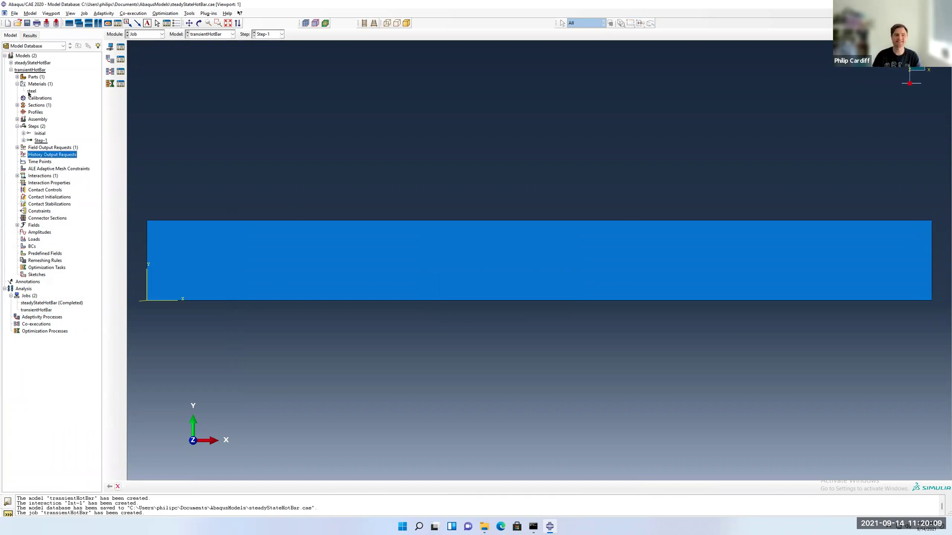
pyautogui.click(17, 77)
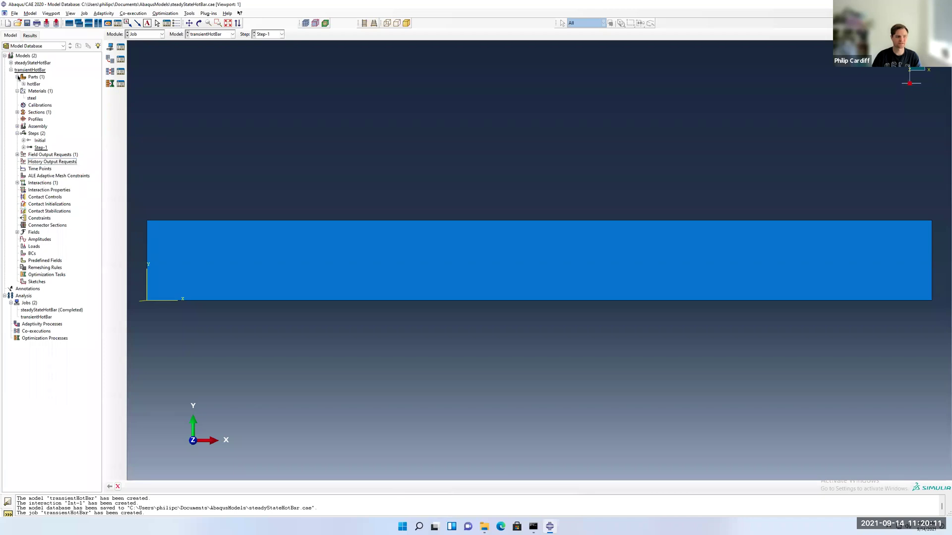
# Step: Browse the hotBar part's features and inspect its existing set 'all'
pyautogui.click(23, 84)
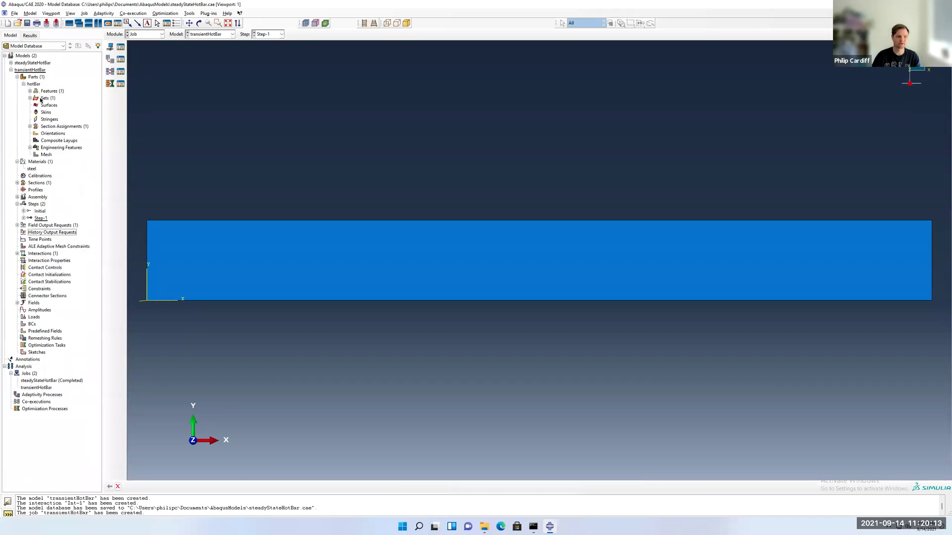
pyautogui.click(30, 98)
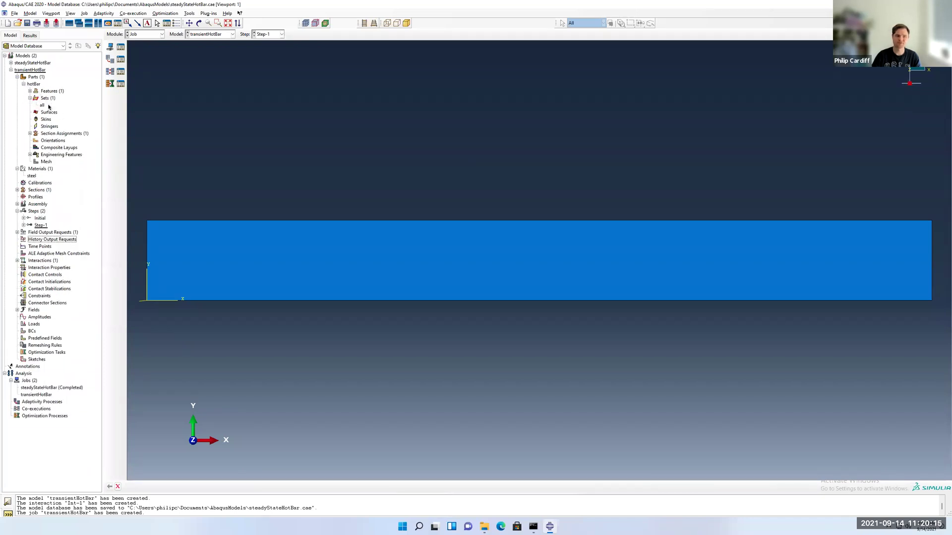
pyautogui.click(43, 105)
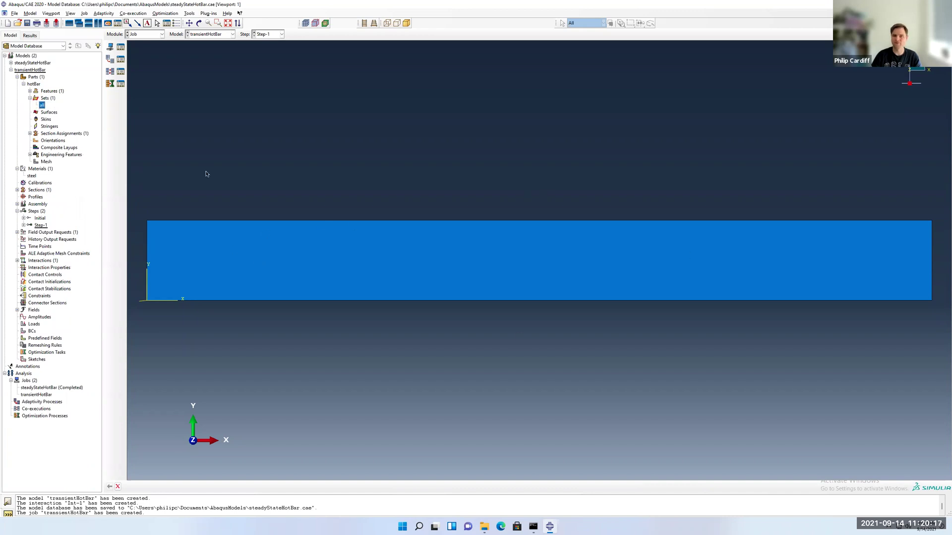
pyautogui.click(30, 98)
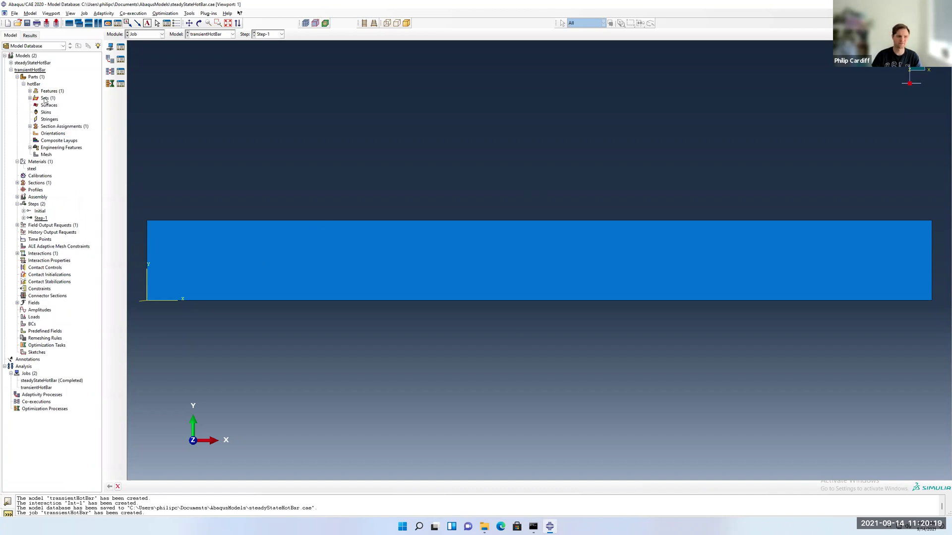
# Step: Create a set named 'right' containing the bar's right-hand edge
pyautogui.doubleClick(45, 98)
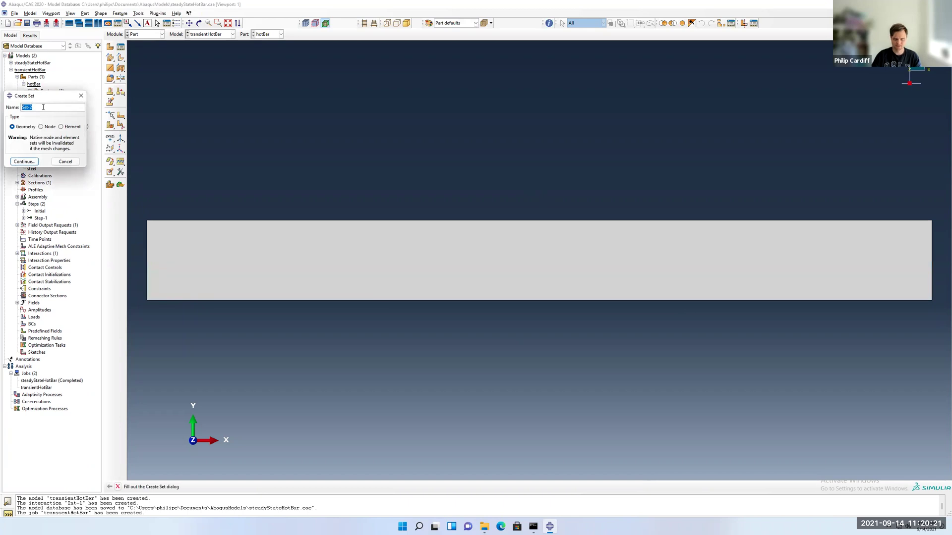
pyautogui.write('riht')
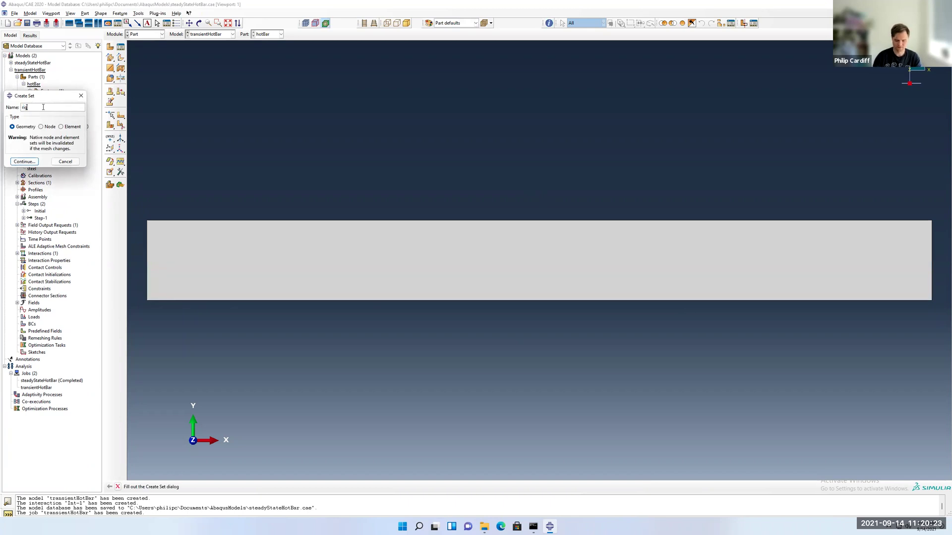
pyautogui.write('ght')
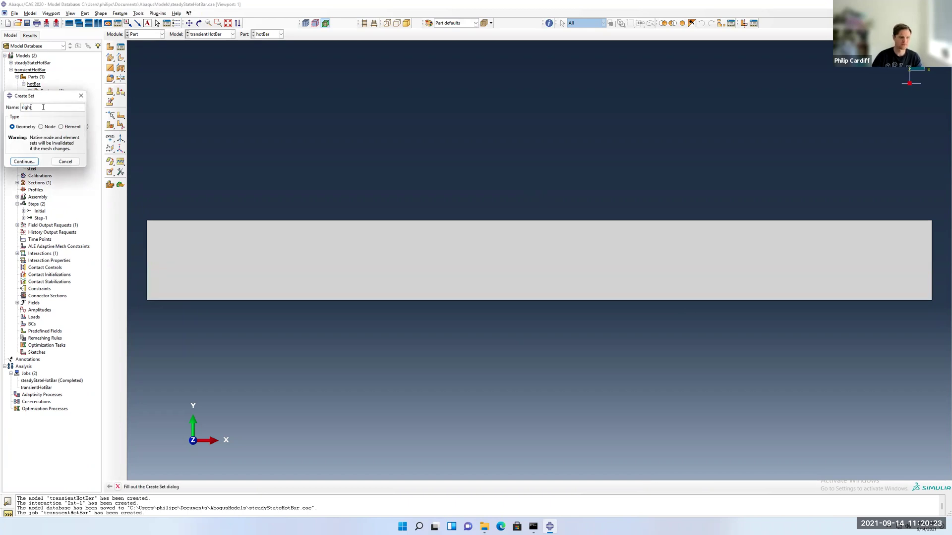
pyautogui.click(24, 161)
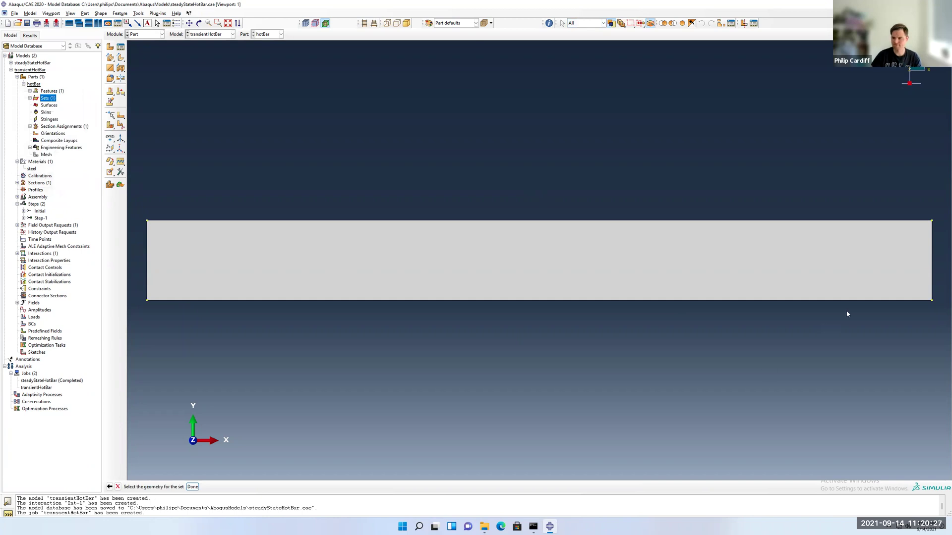
pyautogui.click(932, 237)
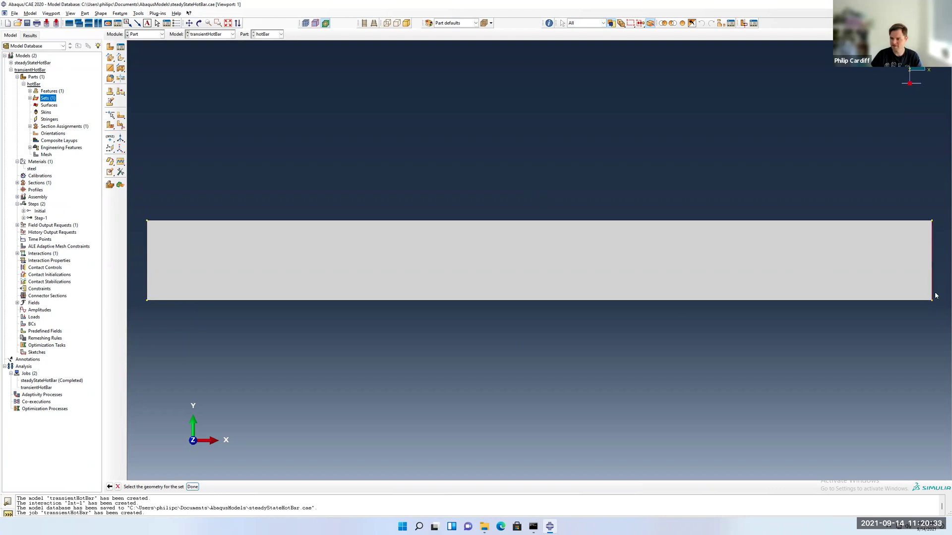
pyautogui.click(192, 486)
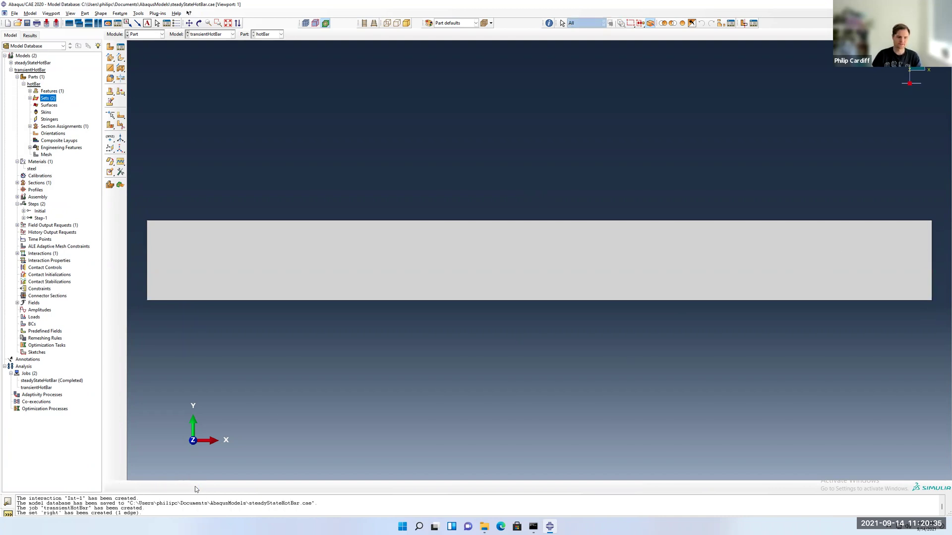
# Step: Expand the part's sets to confirm 'right' appears alongside 'all'
pyautogui.click(31, 99)
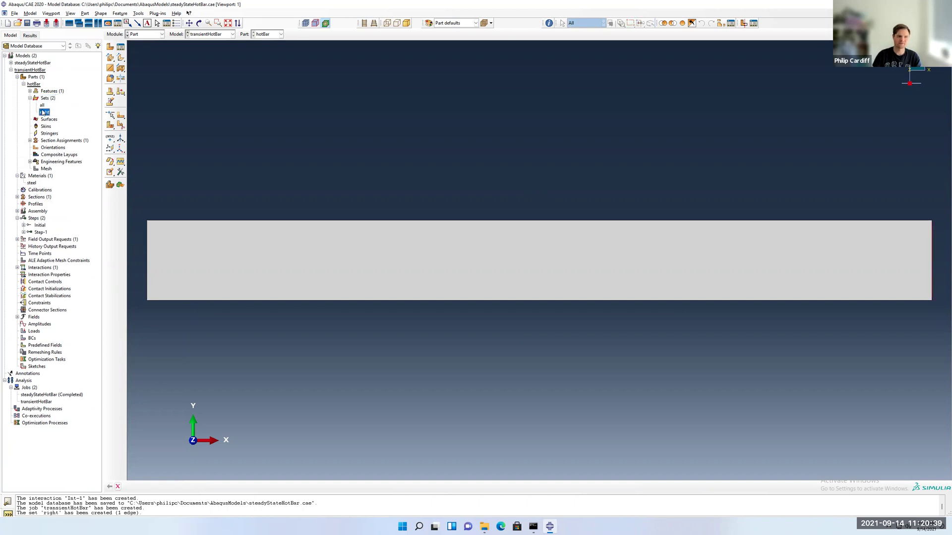
pyautogui.click(42, 105)
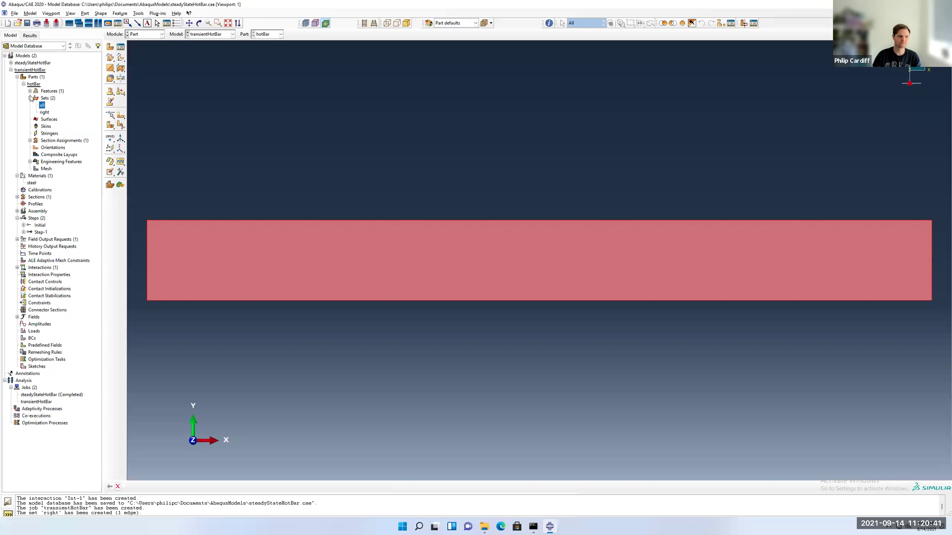
pyautogui.click(30, 98)
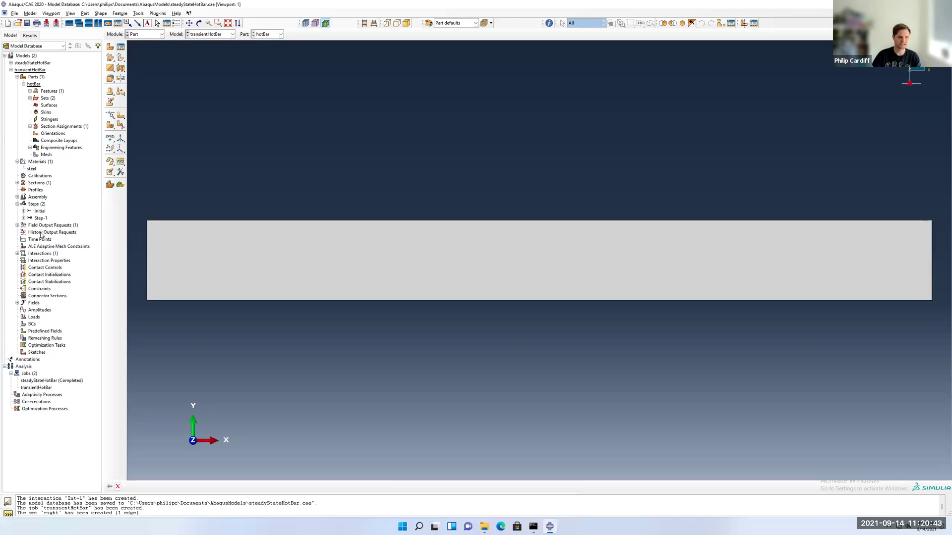
# Step: Start a new Step-1 history output request and browse its Thermal variables
pyautogui.doubleClick(40, 232)
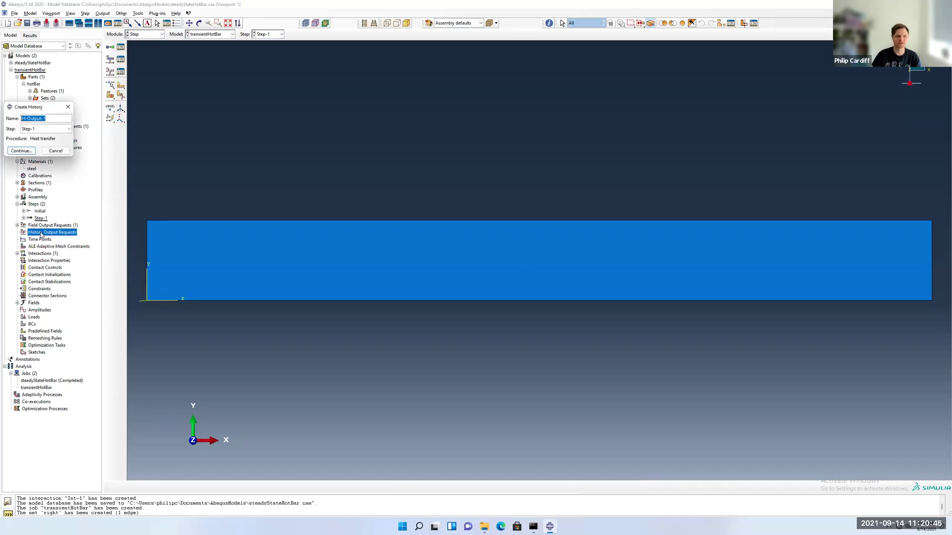
pyautogui.click(20, 151)
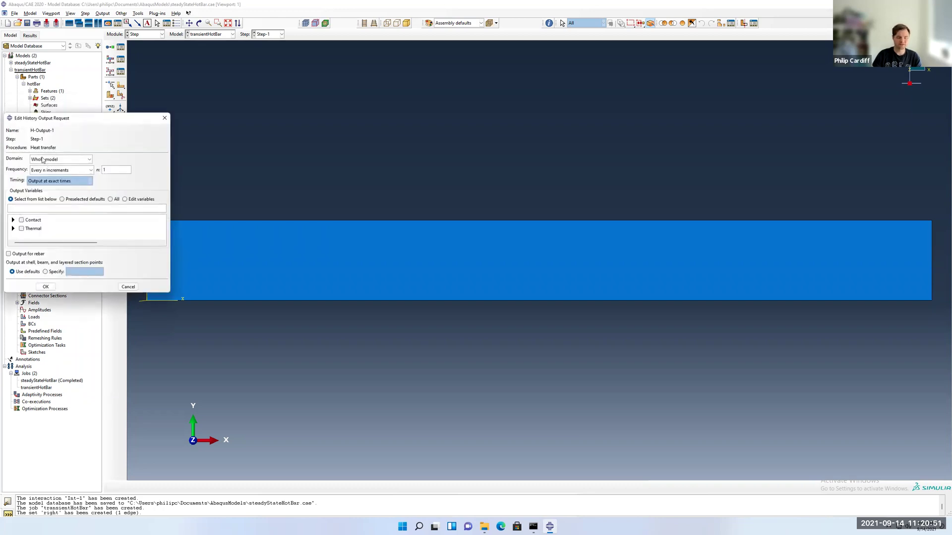
pyautogui.click(13, 228)
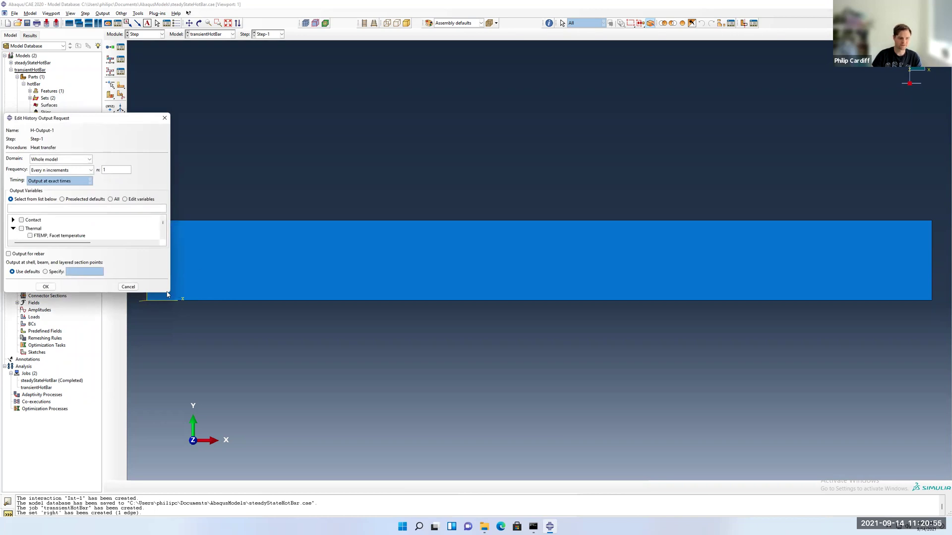
pyautogui.moveTo(168, 293); pyautogui.dragTo(281, 389)
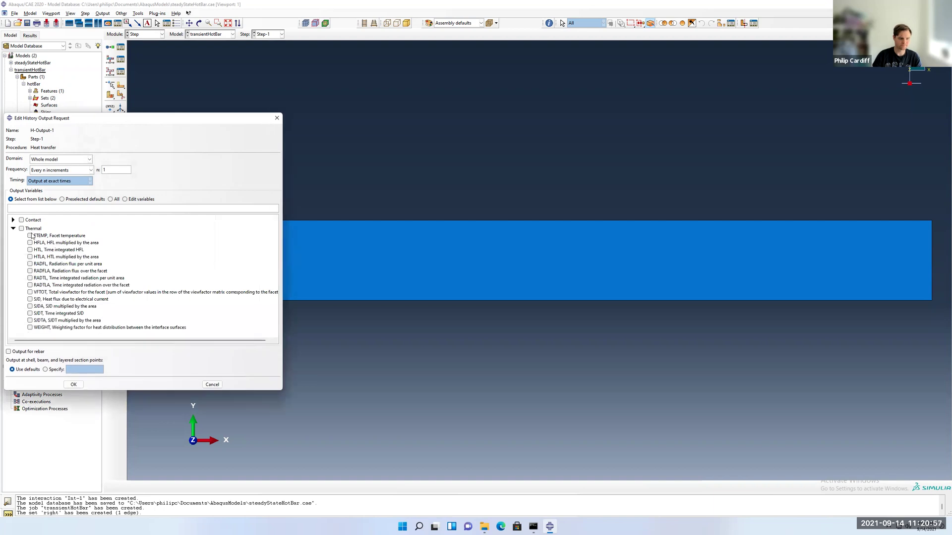
pyautogui.click(13, 229)
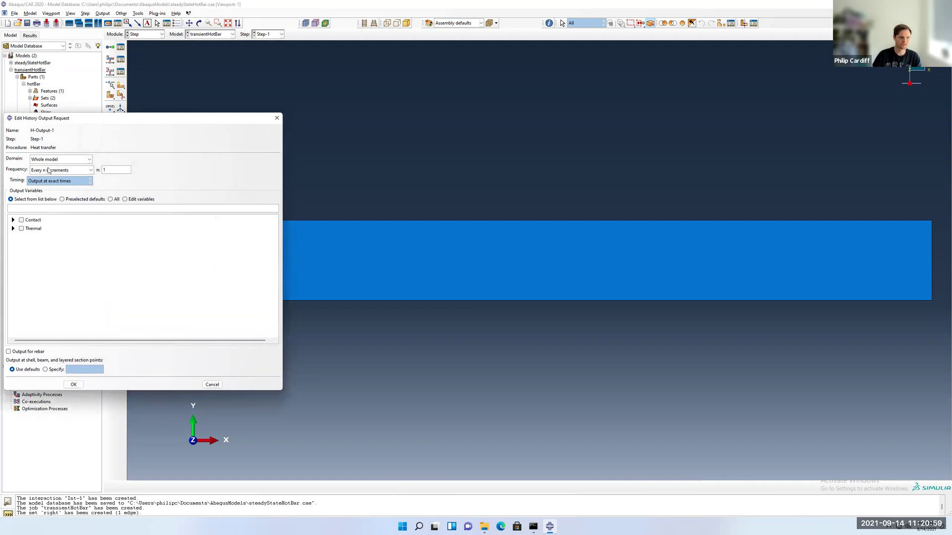
# Step: Set the request domain to set hotBar-1.right with NT nodal temperature selected
pyautogui.click(50, 162)
pyautogui.click(42, 176)
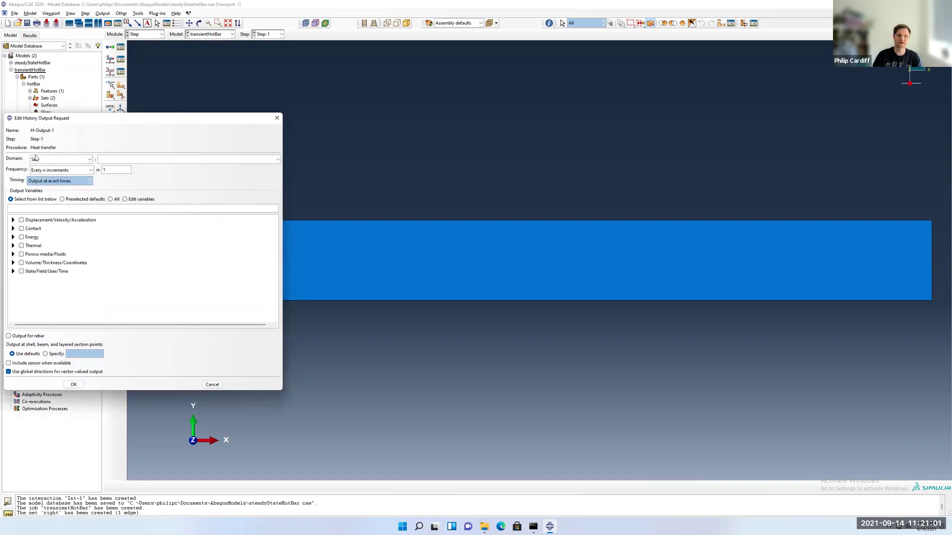
pyautogui.click(115, 161)
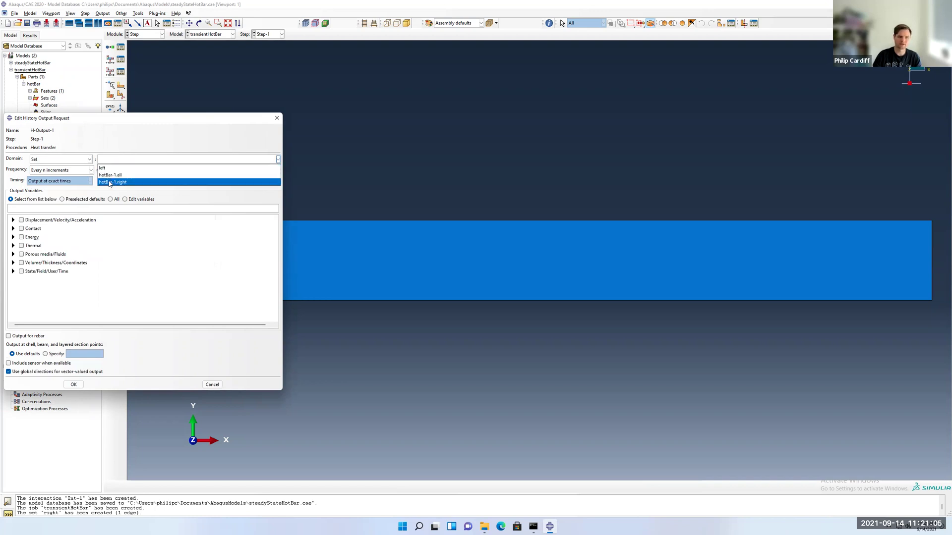
pyautogui.click(123, 183)
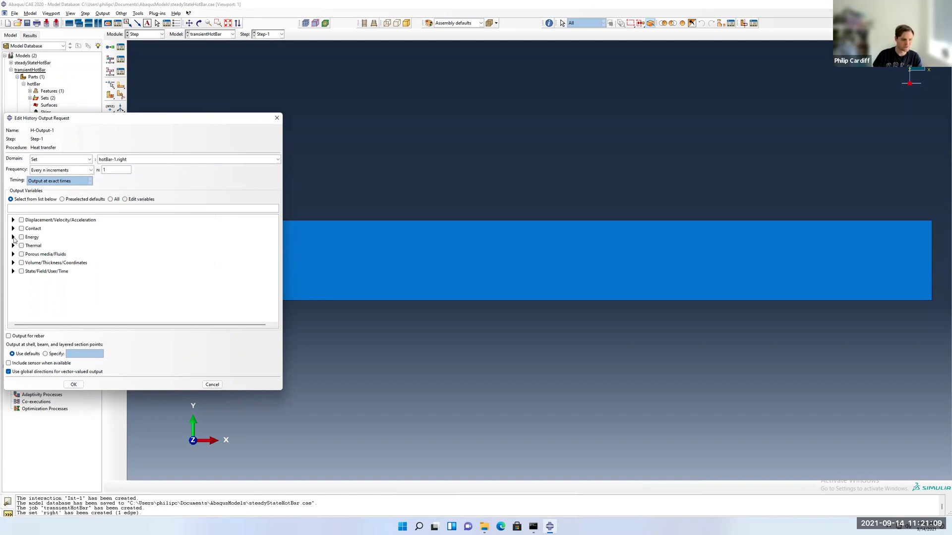
pyautogui.click(13, 246)
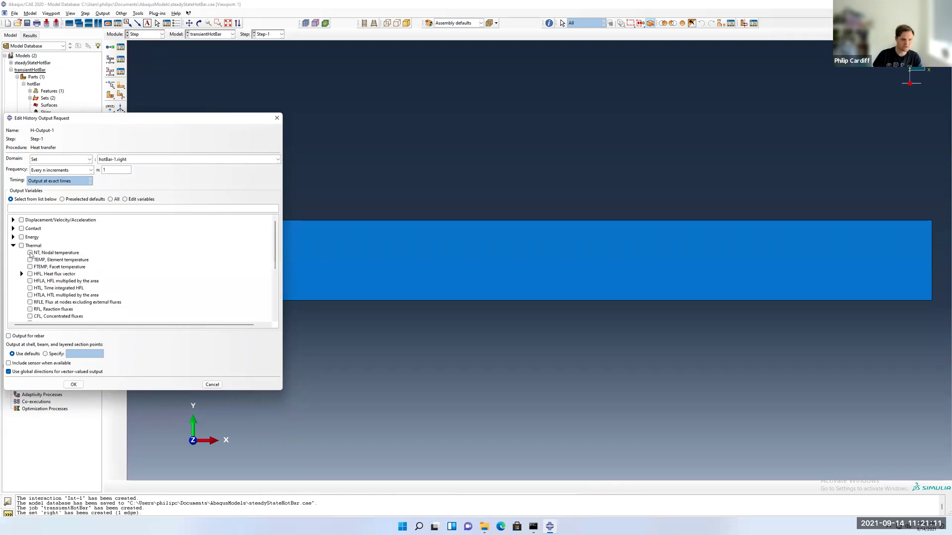
pyautogui.click(30, 254)
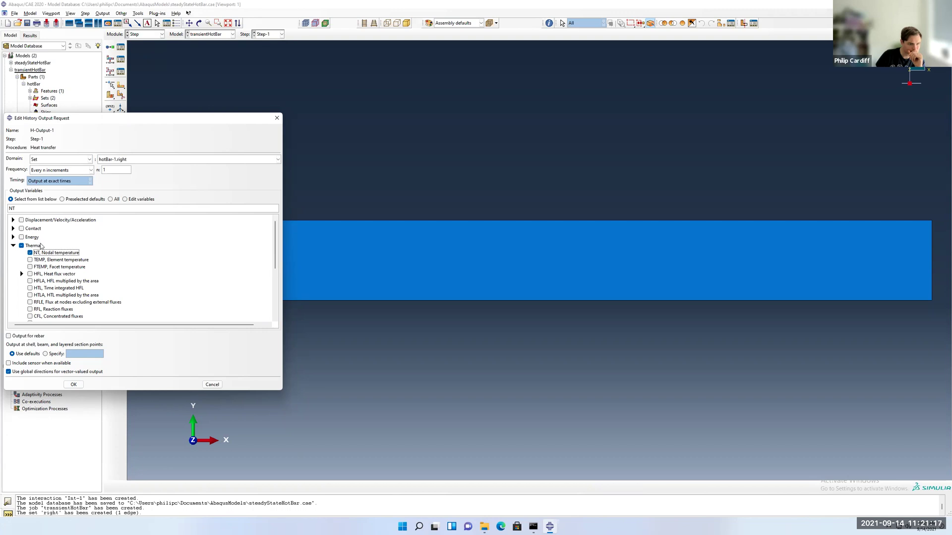
pyautogui.click(73, 385)
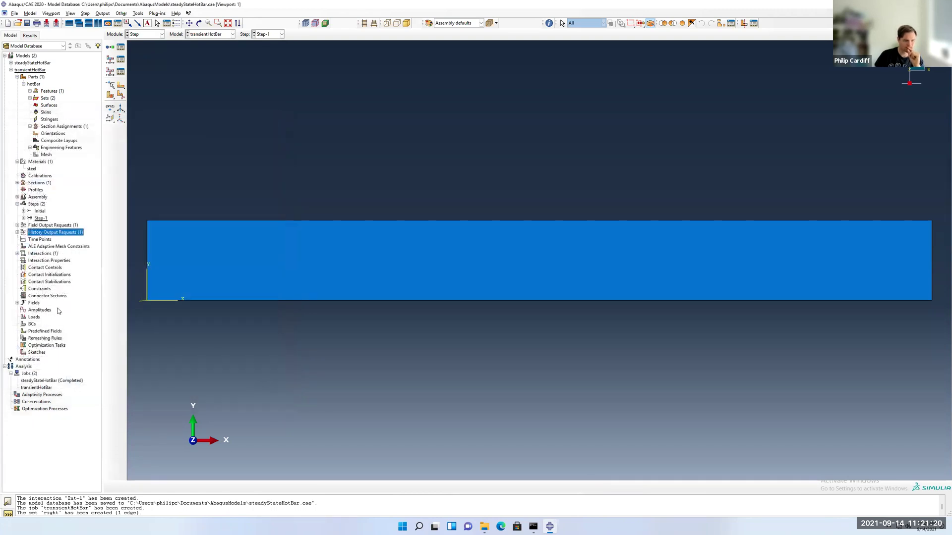
# Step: Save the model database and submit the transientHotBar job
pyautogui.click(27, 22)
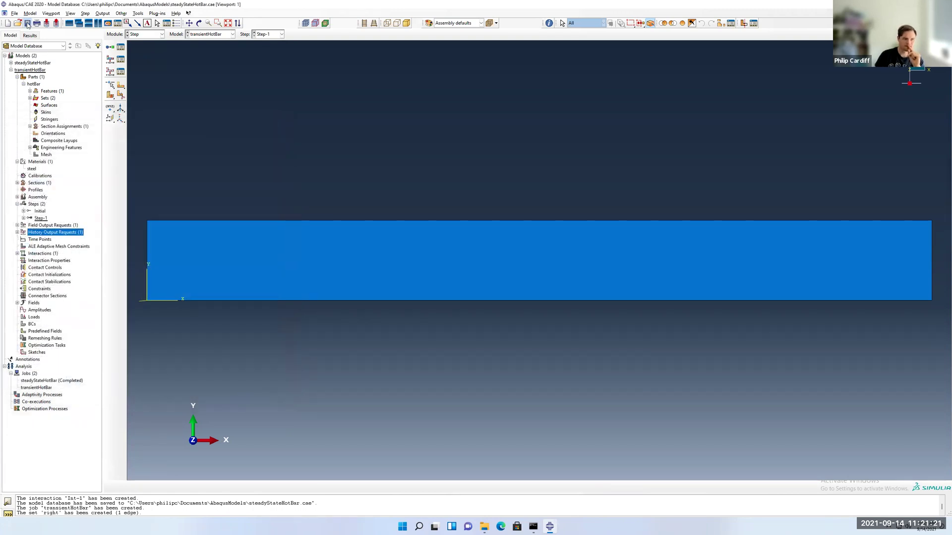
pyautogui.click(41, 389)
pyautogui.rightClick(41, 389)
pyautogui.click(58, 438)
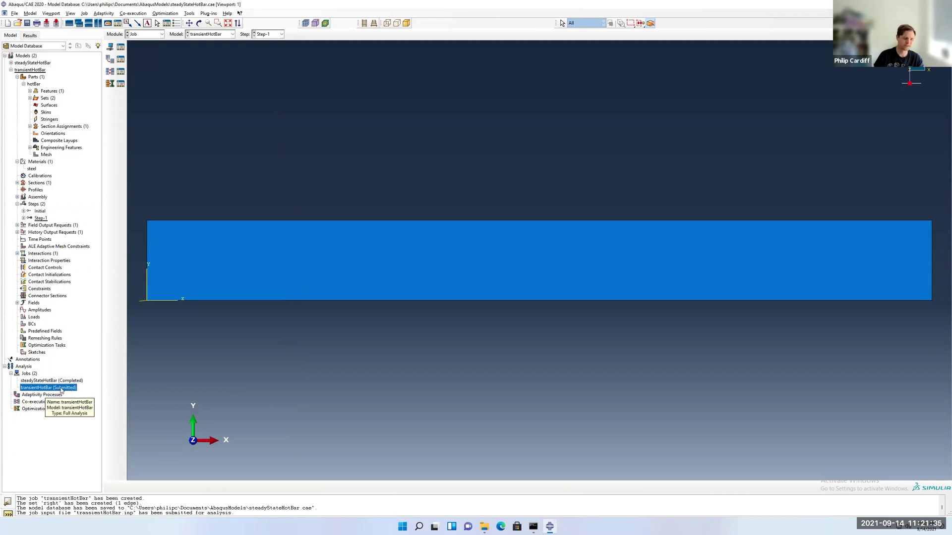
# Step: Show the transientHotBar job Monitor and reposition it up and to the right
pyautogui.rightClick(61, 390)
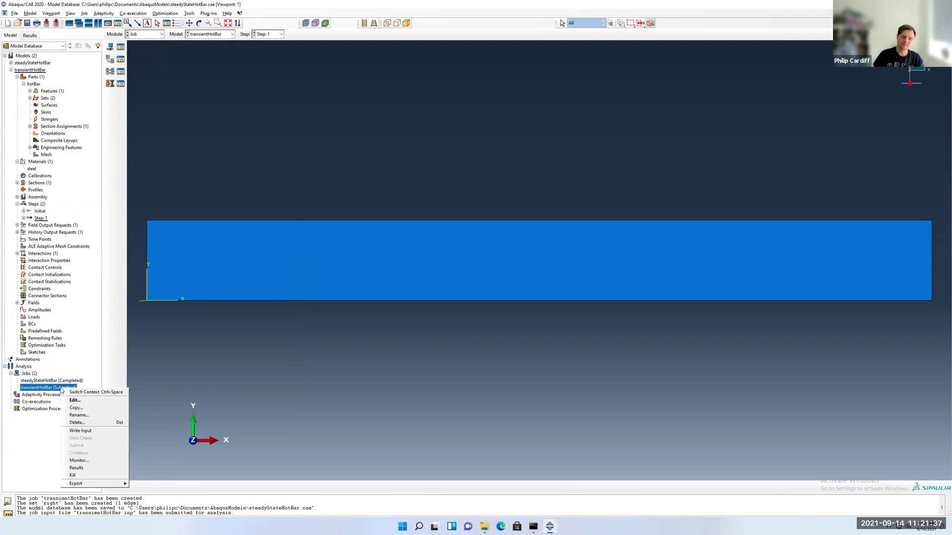
pyautogui.click(82, 461)
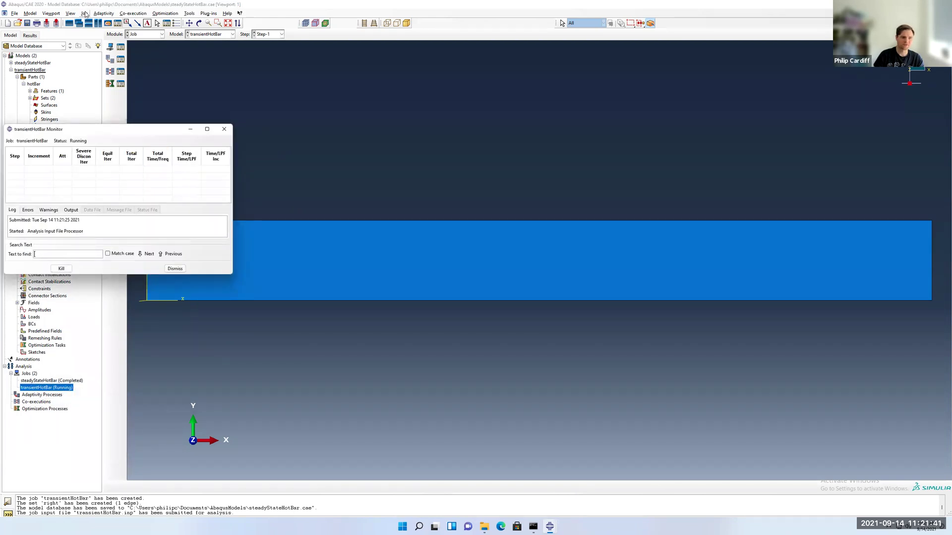
pyautogui.click(84, 14)
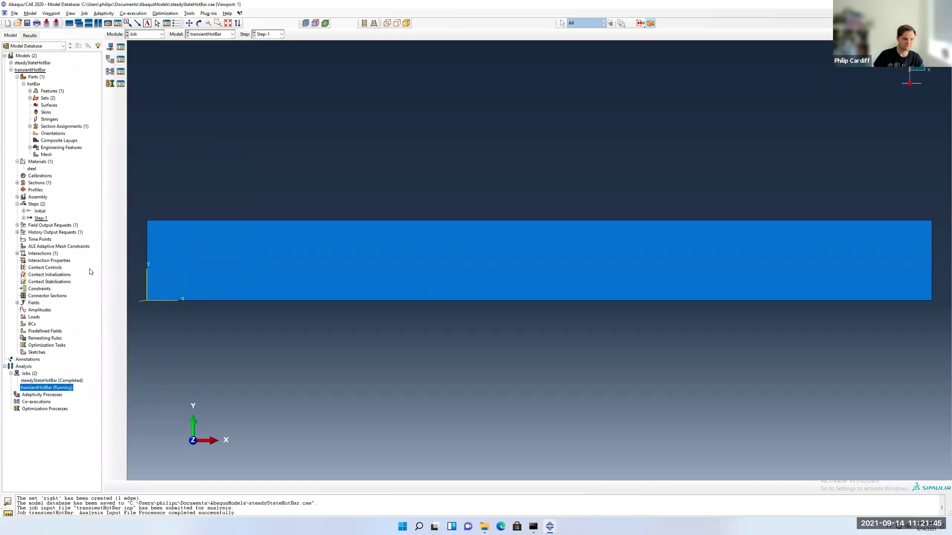
pyautogui.rightClick(45, 389)
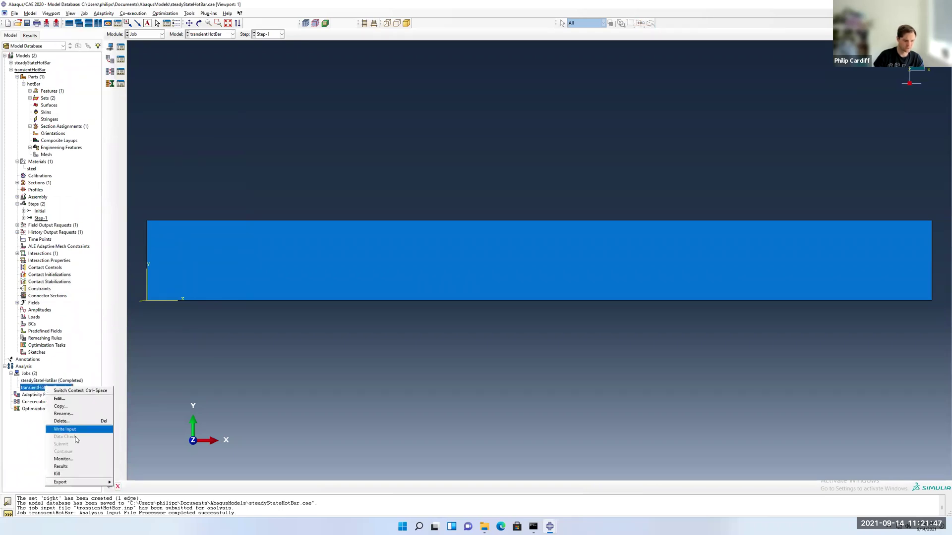
pyautogui.click(73, 461)
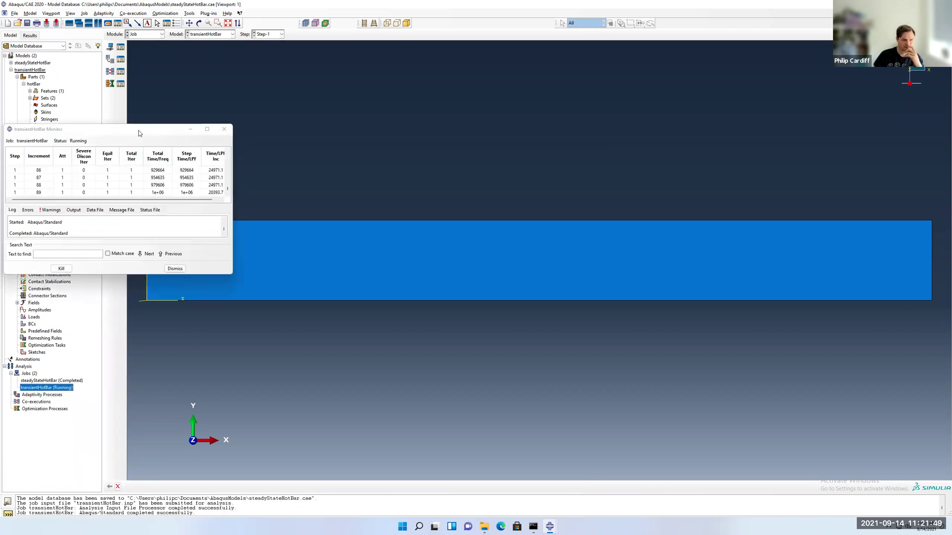
pyautogui.moveTo(149, 129); pyautogui.dragTo(250, 101)
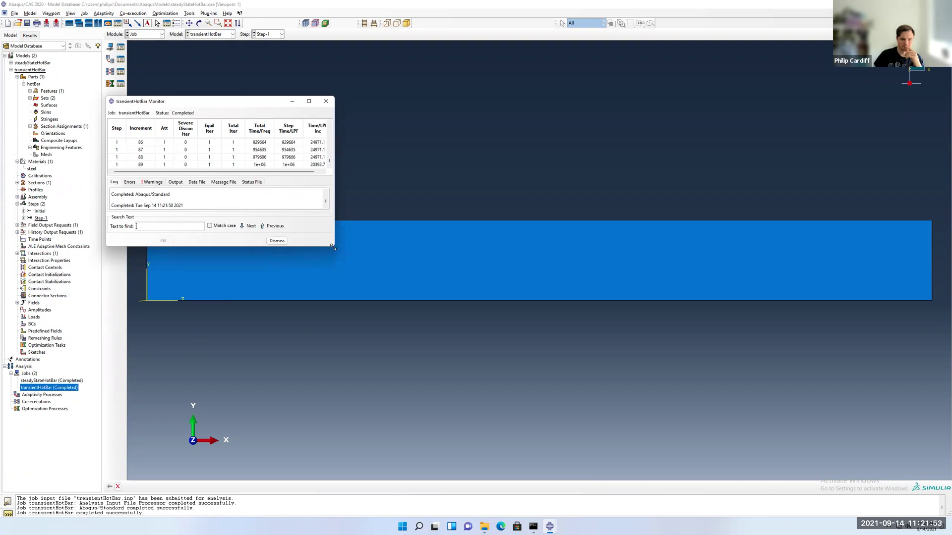
pyautogui.moveTo(333, 247); pyautogui.dragTo(569, 457)
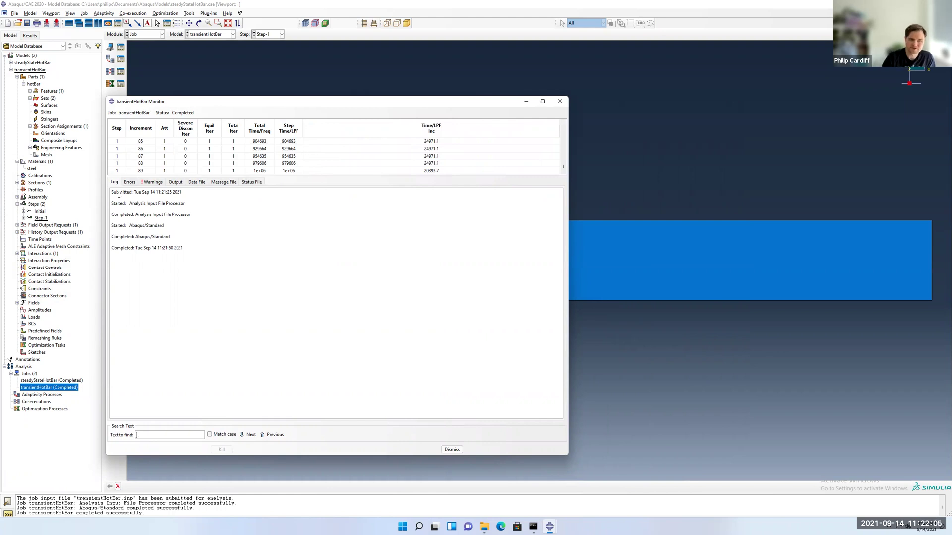
pyautogui.moveTo(119, 195); pyautogui.dragTo(185, 249)
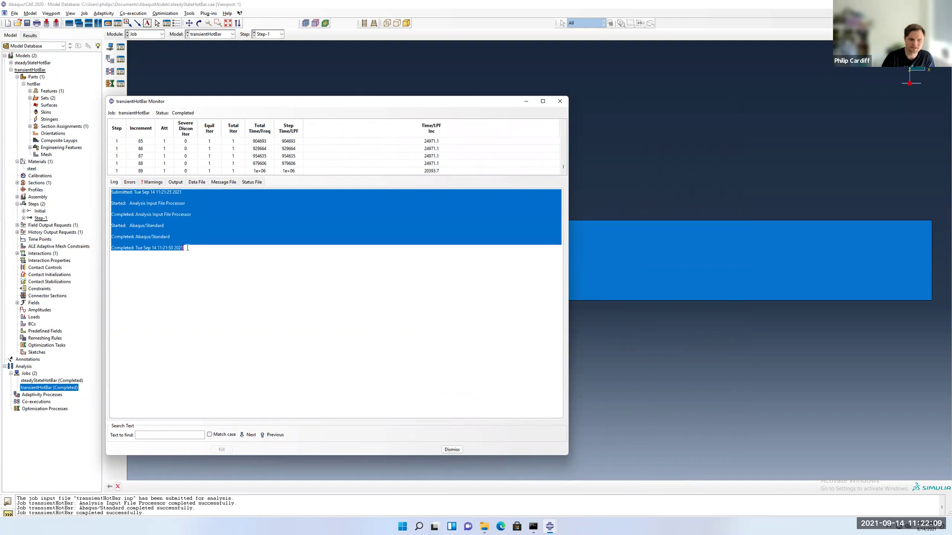
pyautogui.click(158, 252)
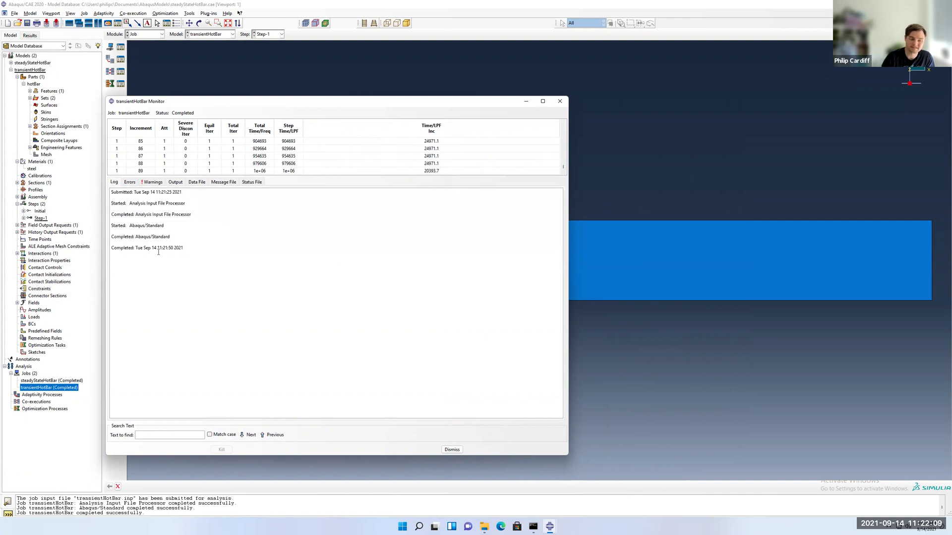
pyautogui.click(132, 183)
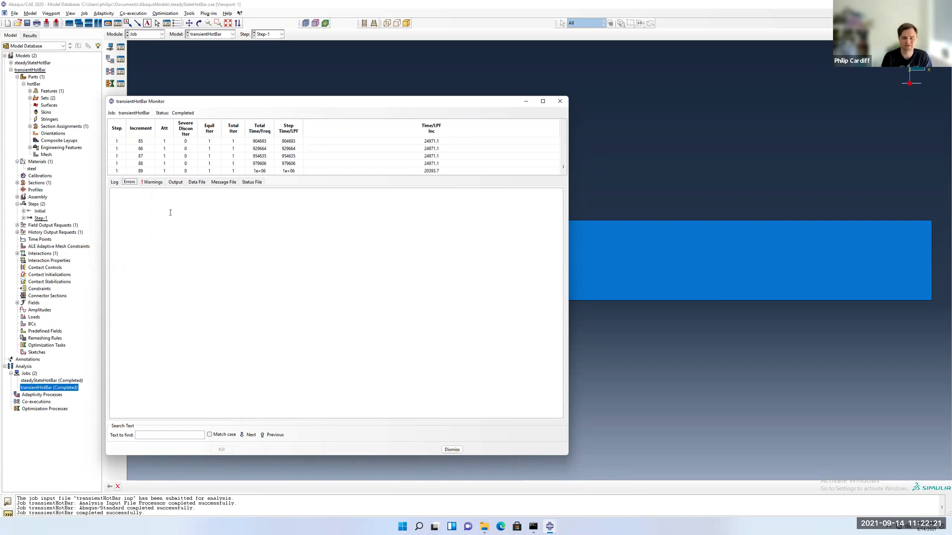
pyautogui.click(155, 182)
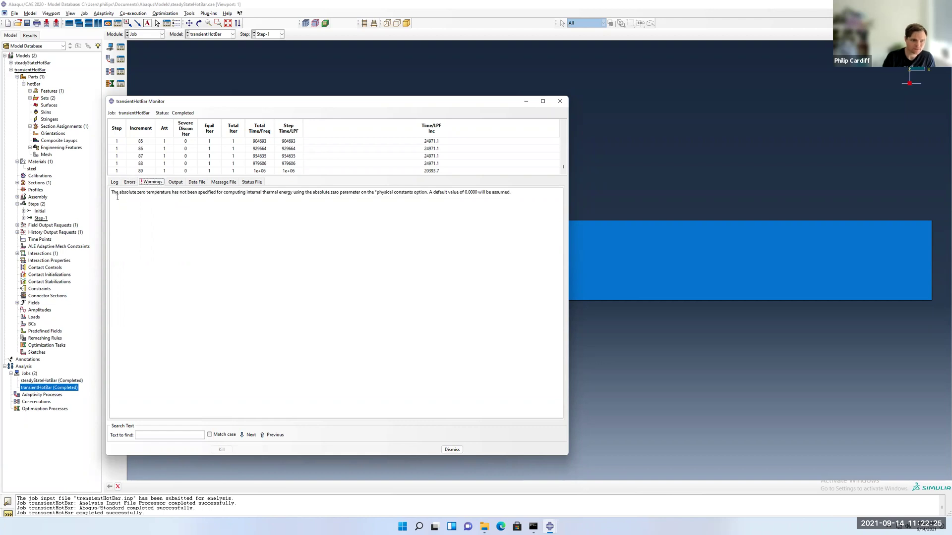
pyautogui.moveTo(115, 193); pyautogui.dragTo(508, 192)
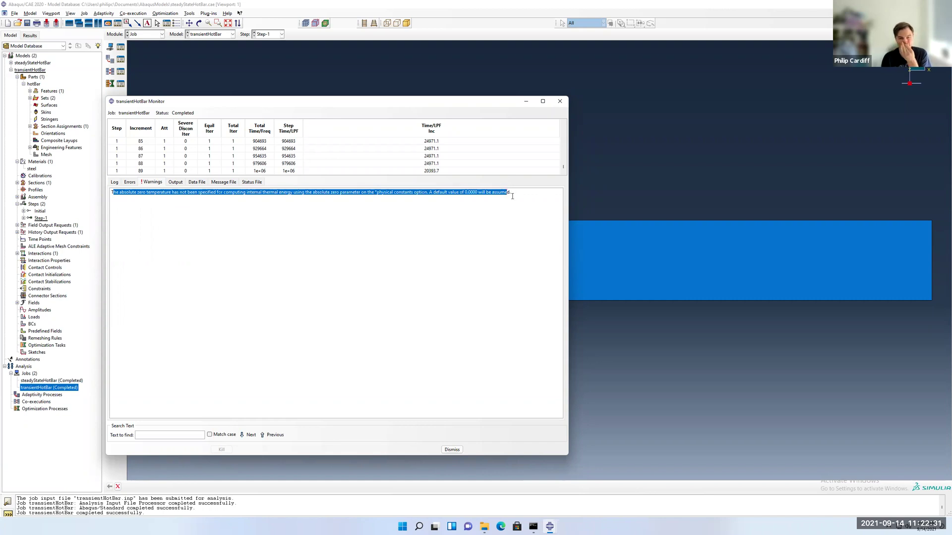
pyautogui.click(345, 225)
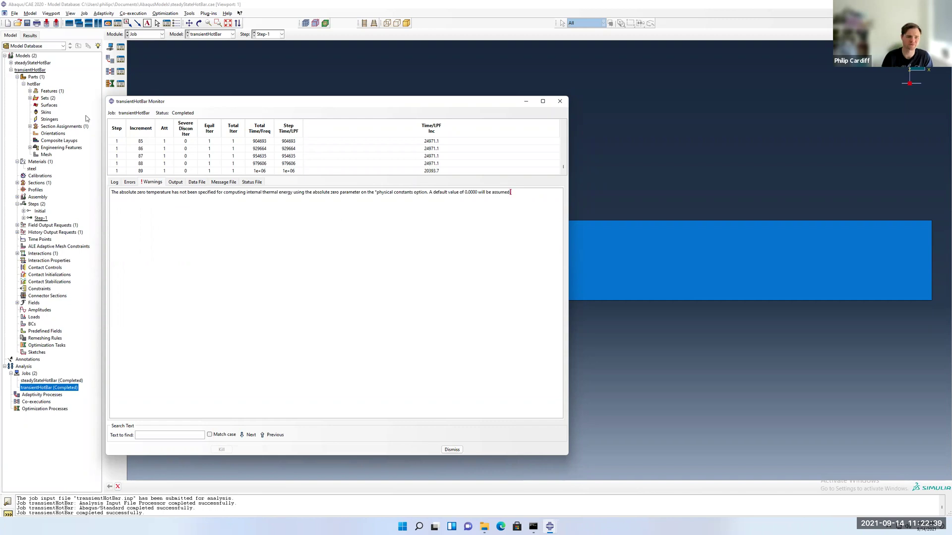
pyautogui.click(174, 182)
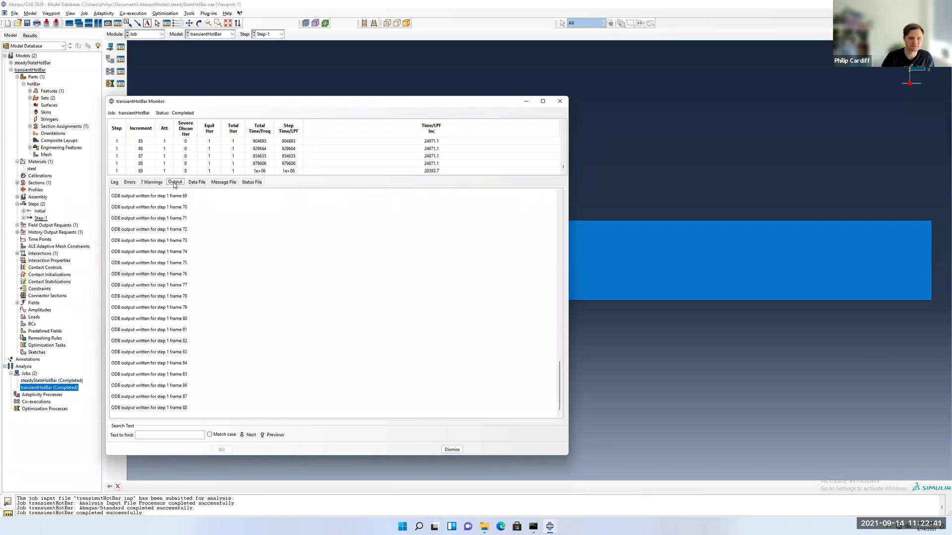
pyautogui.moveTo(120, 196); pyautogui.dragTo(163, 196)
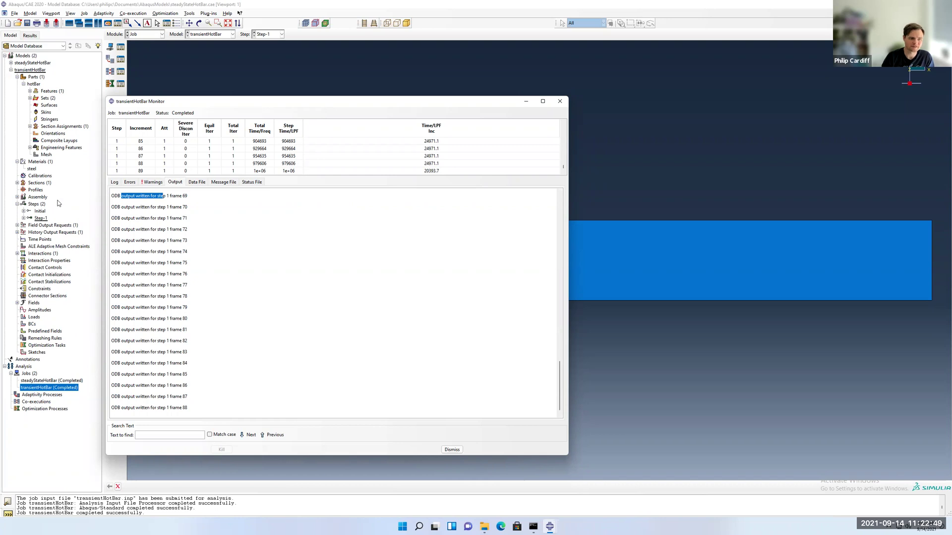
pyautogui.click(199, 182)
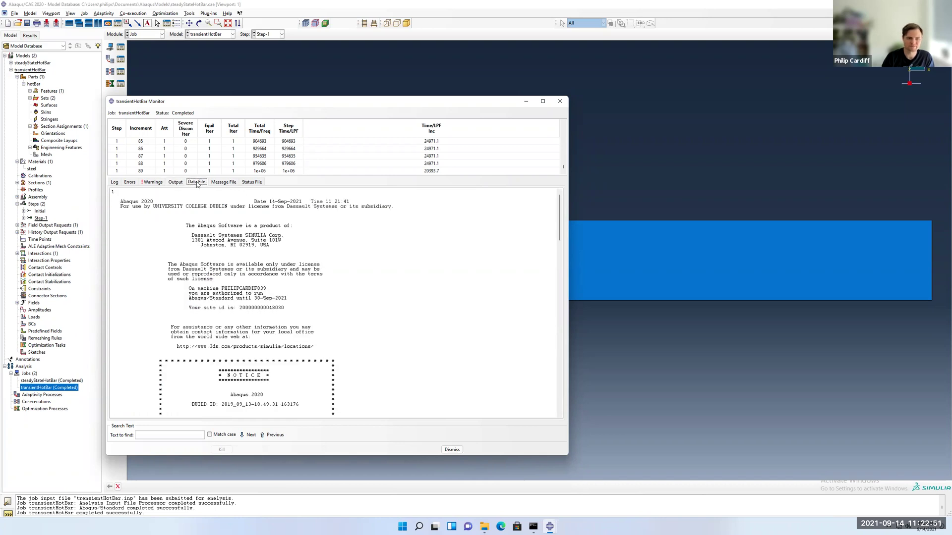
pyautogui.click(225, 183)
pyautogui.click(245, 182)
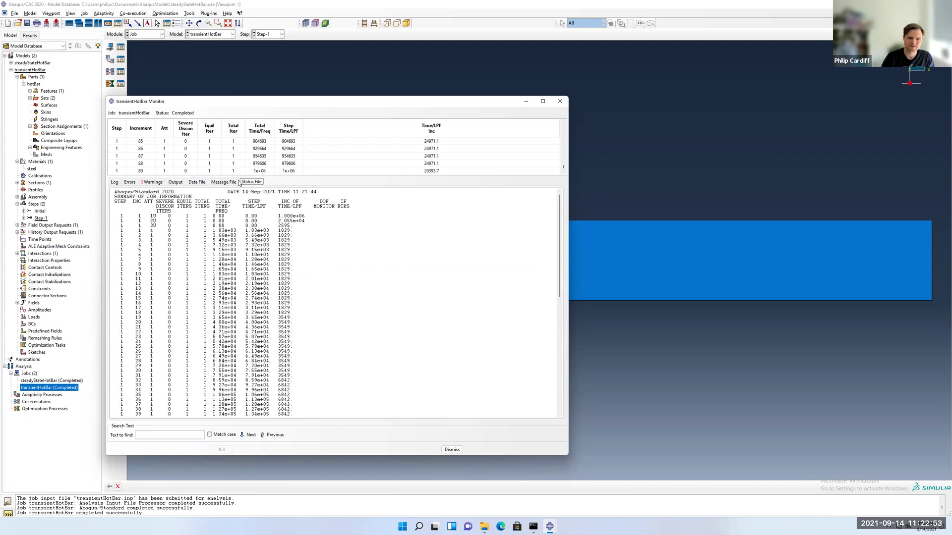
pyautogui.click(212, 183)
pyautogui.click(202, 182)
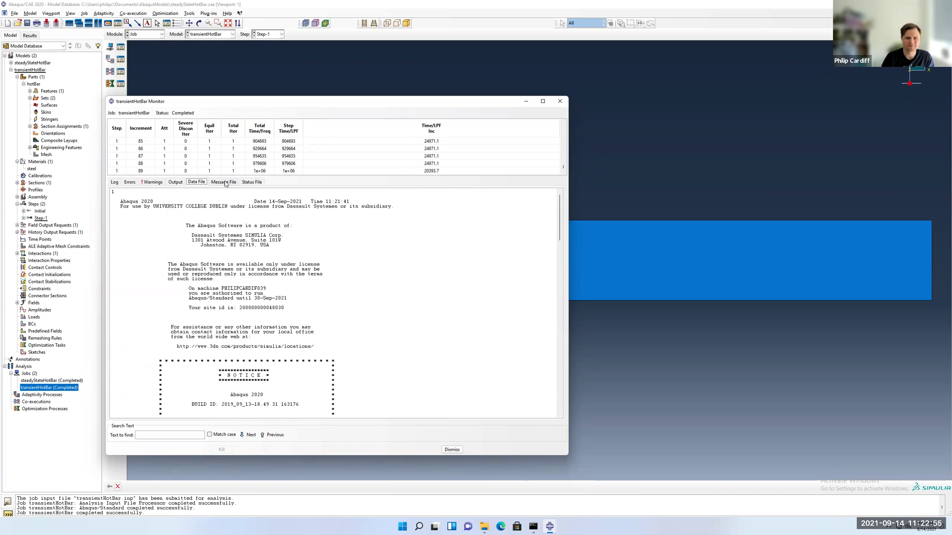
pyautogui.click(227, 182)
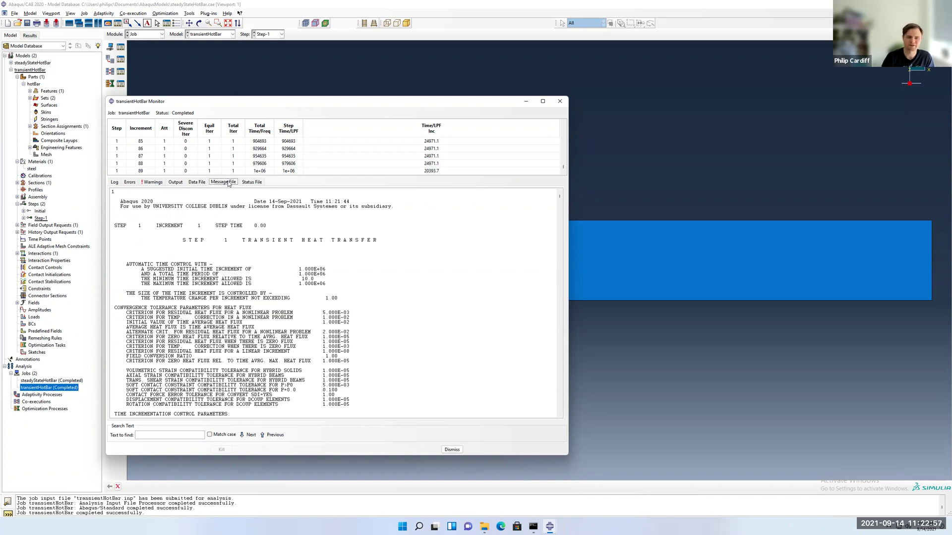
pyautogui.click(247, 182)
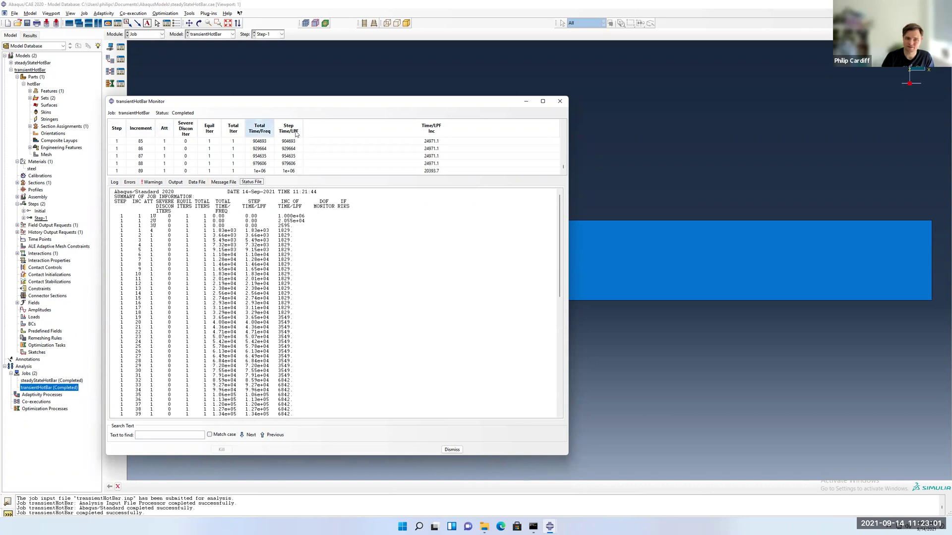
pyautogui.click(176, 182)
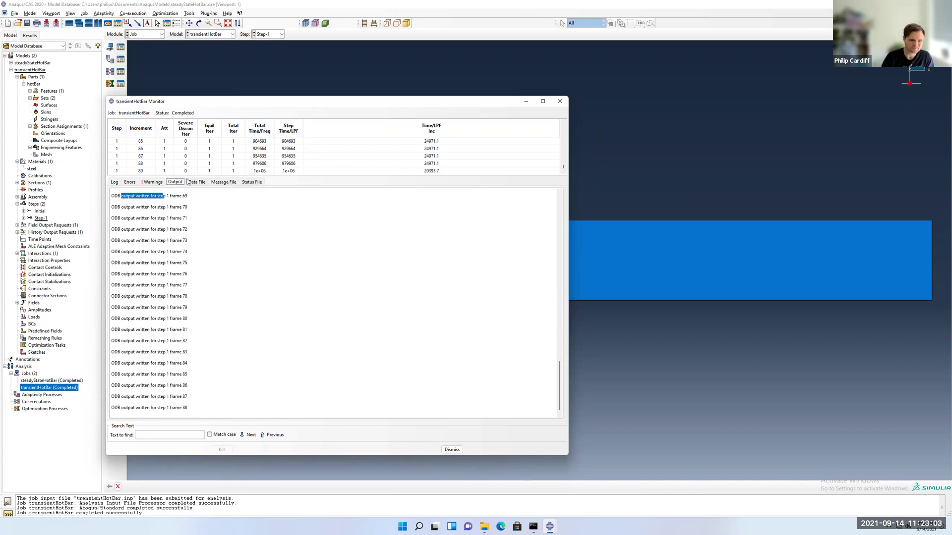
pyautogui.click(114, 182)
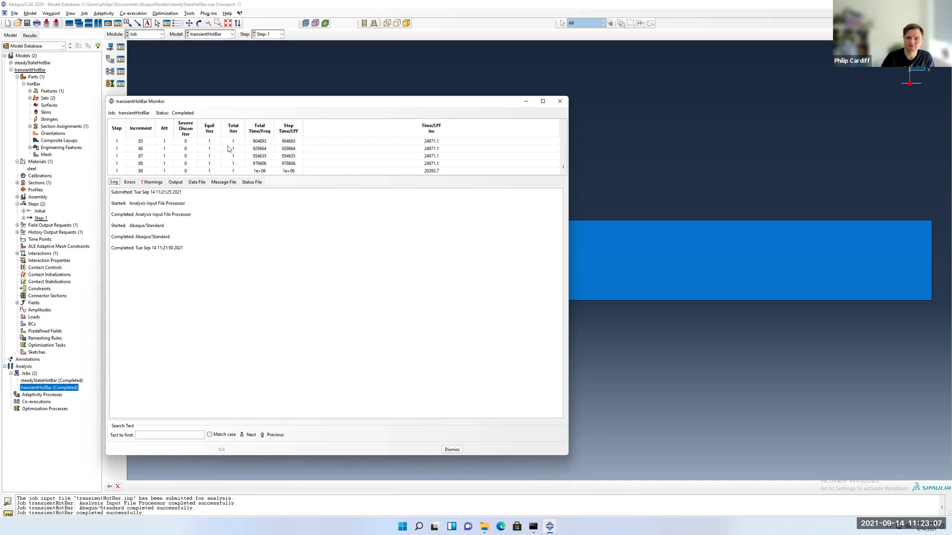
# Step: Scroll the monitor's increment table through to the final increment 89
pyautogui.moveTo(563, 167); pyautogui.dragTo(563, 125)
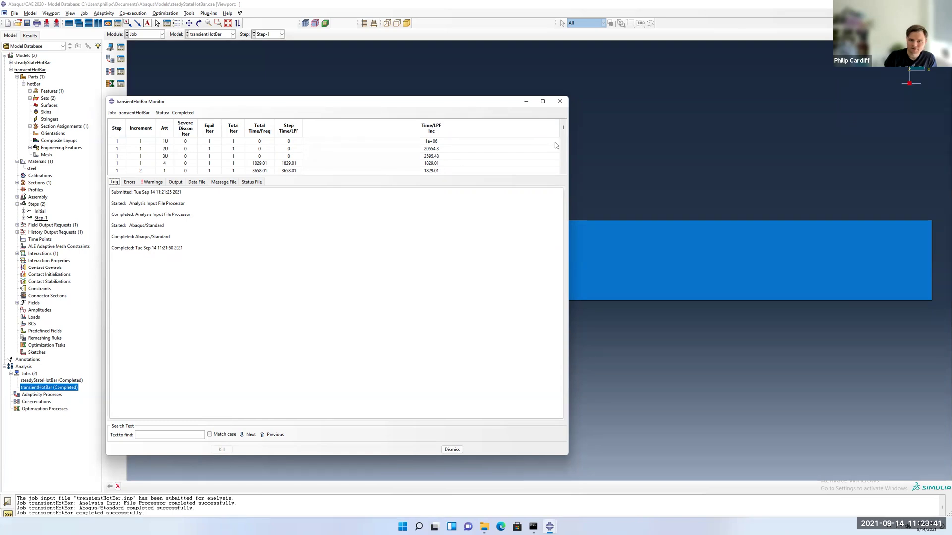
pyautogui.scroll(-2, 564, 129)
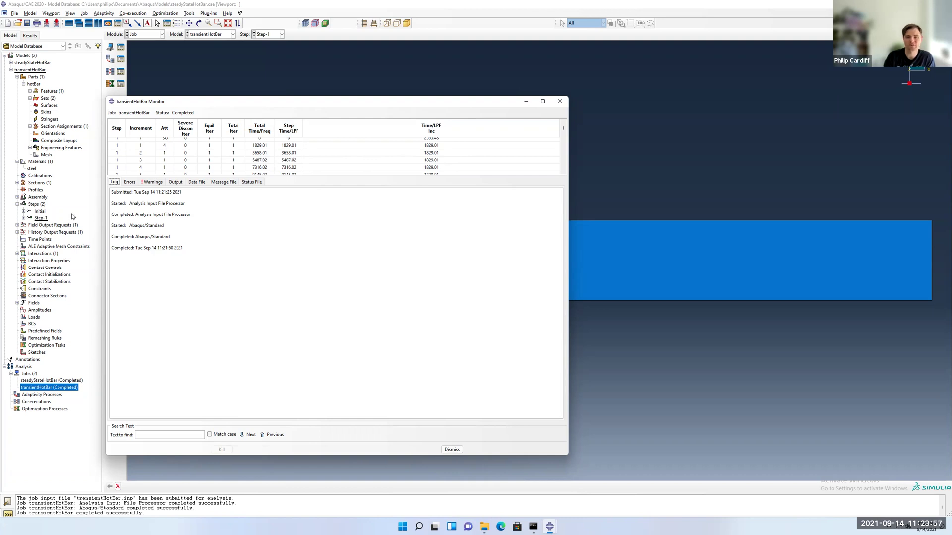
pyautogui.moveTo(562, 129); pyautogui.dragTo(562, 167)
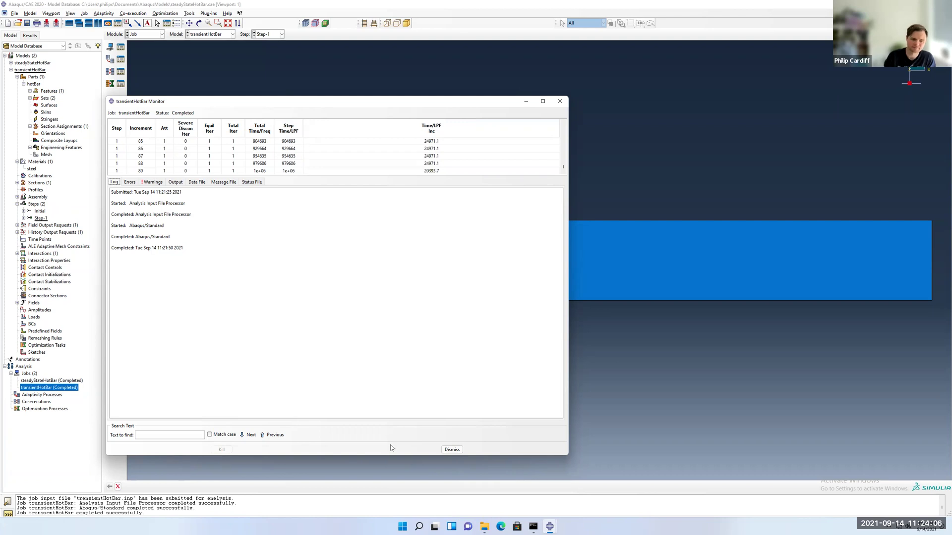
# Step: Close the job monitor and load transientHotBar.odb results, listing the Output Databases
pyautogui.click(449, 450)
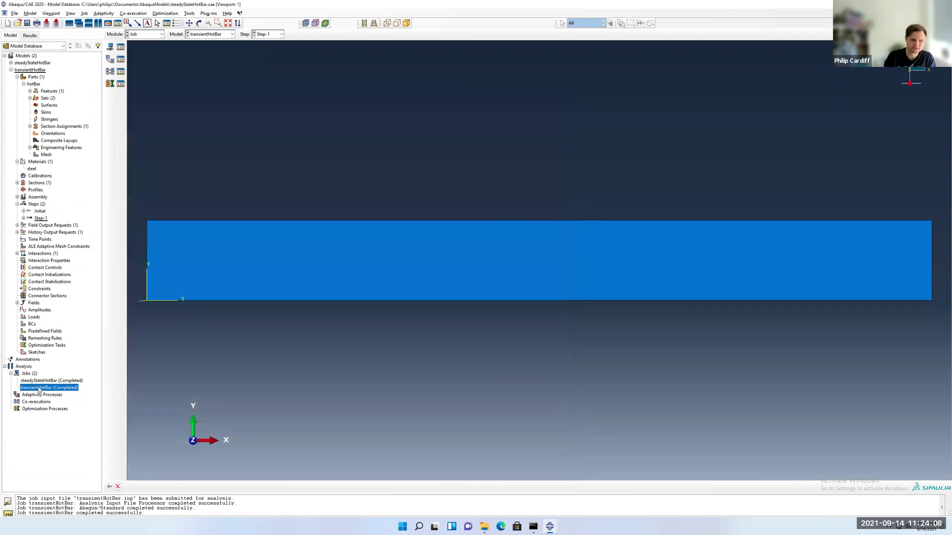
pyautogui.rightClick(53, 389)
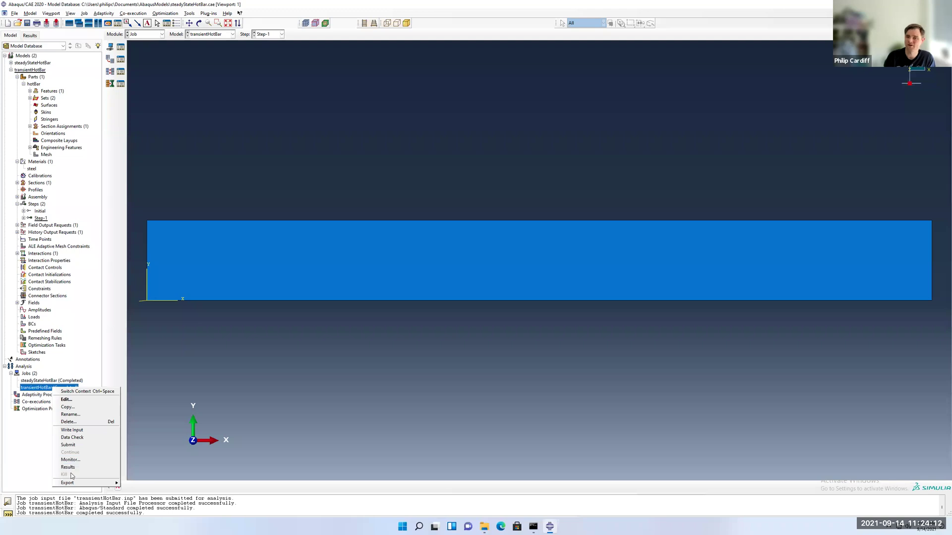
pyautogui.click(40, 390)
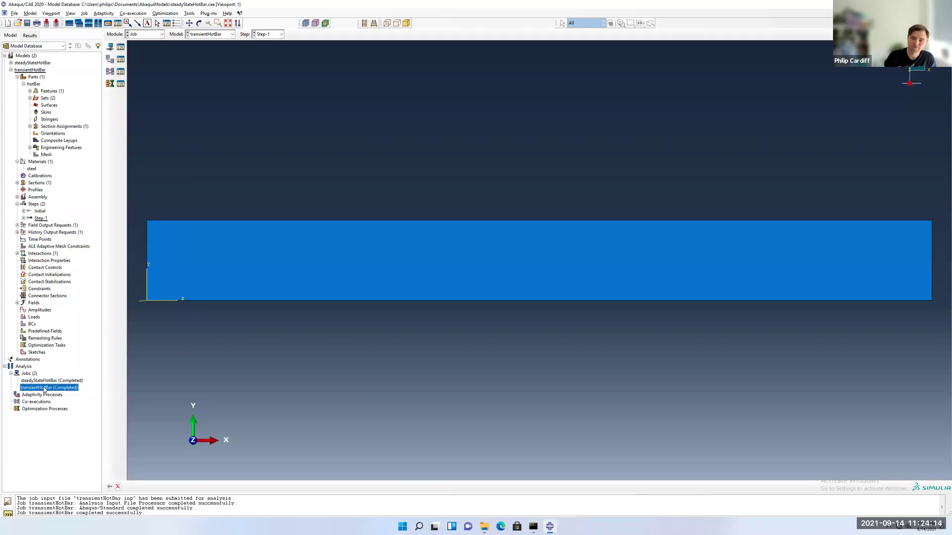
pyautogui.rightClick(43, 390)
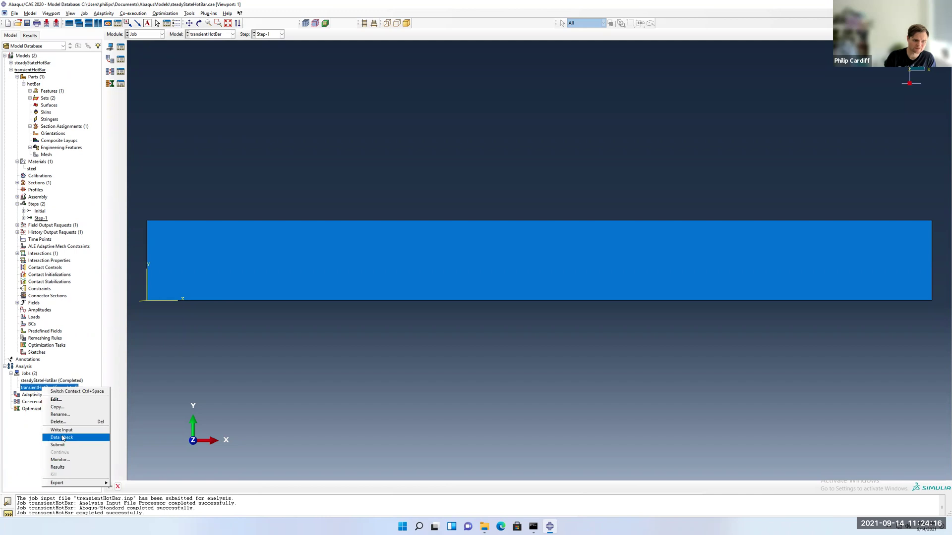
pyautogui.click(57, 467)
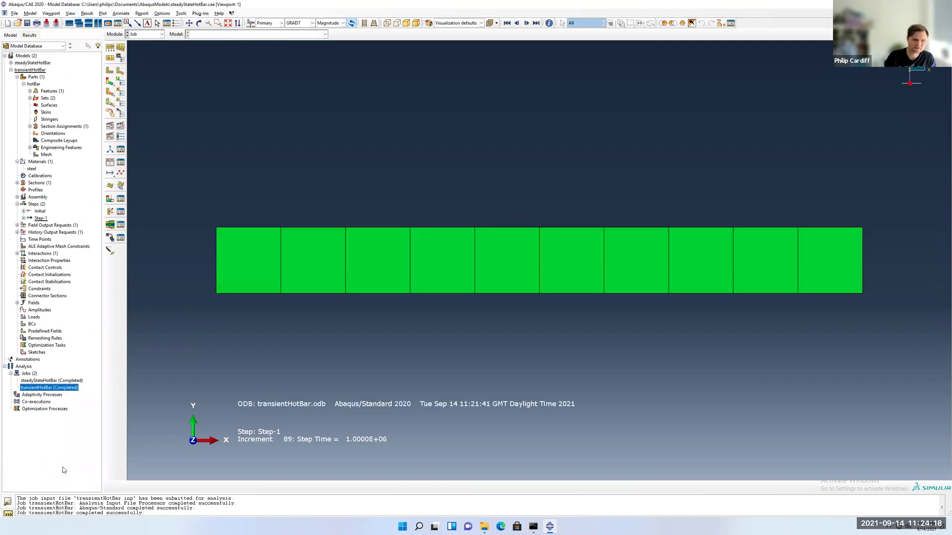
pyautogui.click(5, 56)
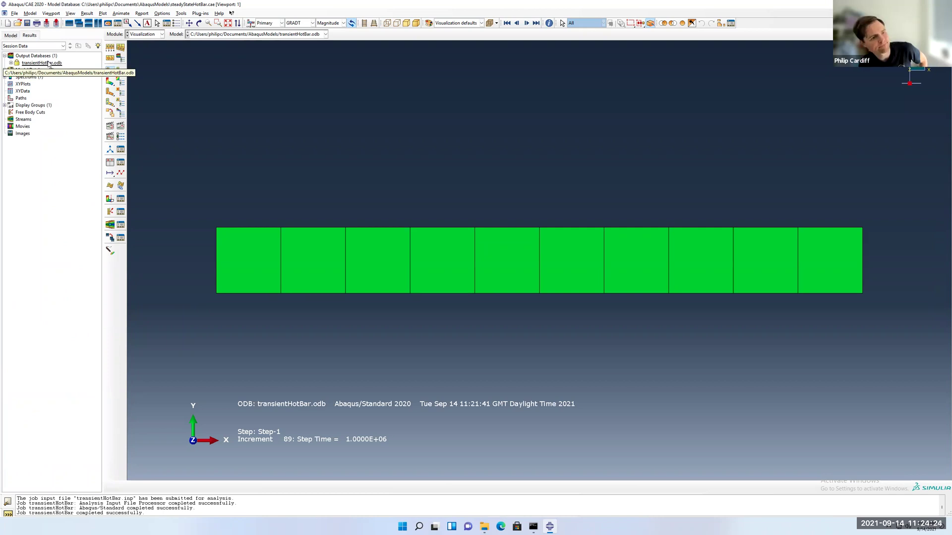
# Step: Plot contours on the bar and switch the variable from GRADT to NT11
pyautogui.click(110, 82)
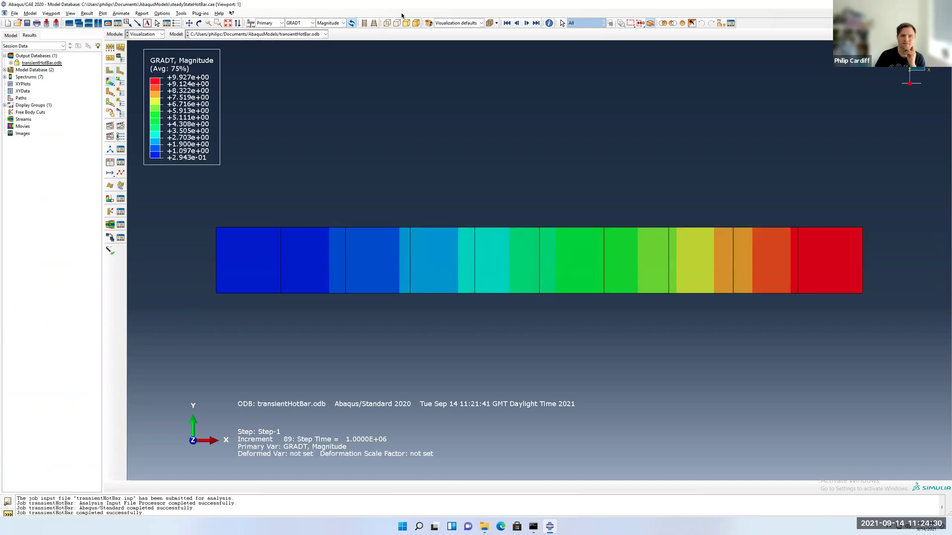
pyautogui.click(304, 23)
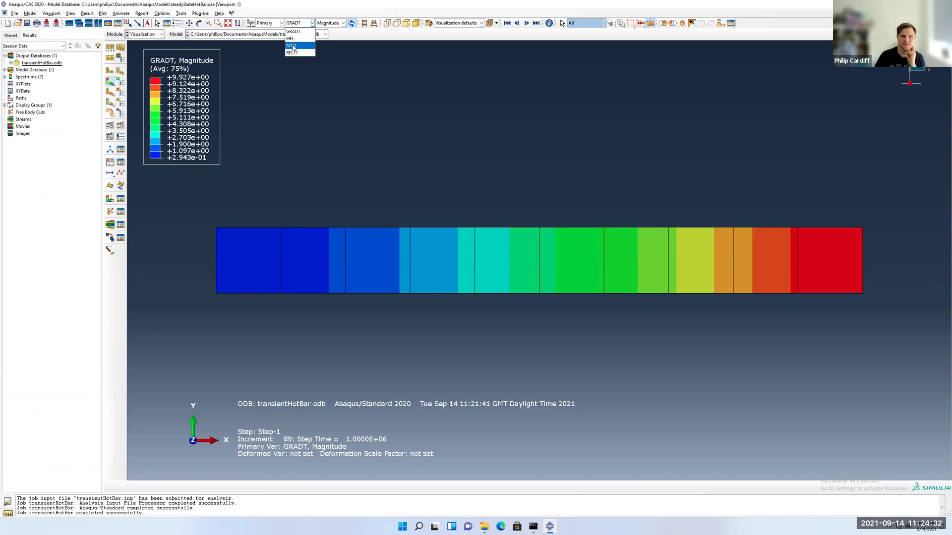
pyautogui.click(293, 47)
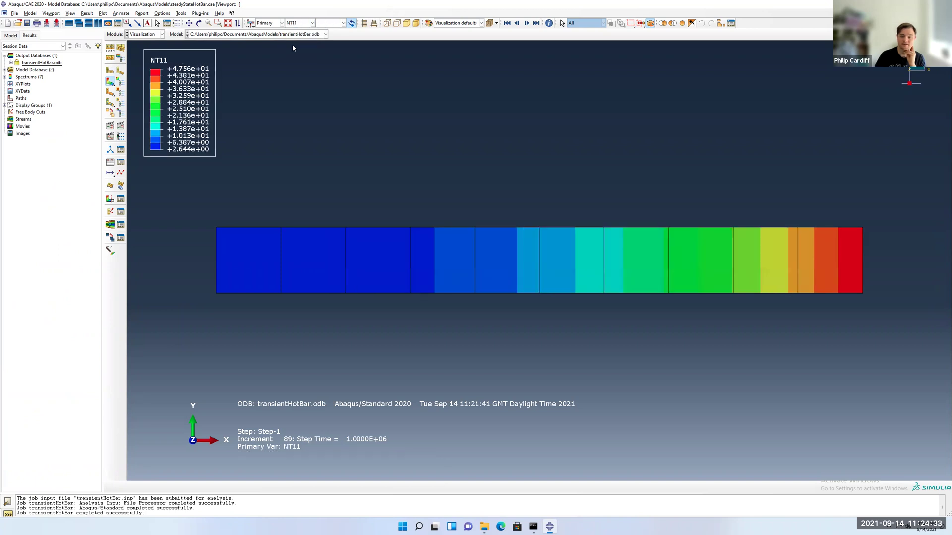
# Step: Animate NT11 over time with Play once mode, then scrub to a later frame
pyautogui.click(120, 127)
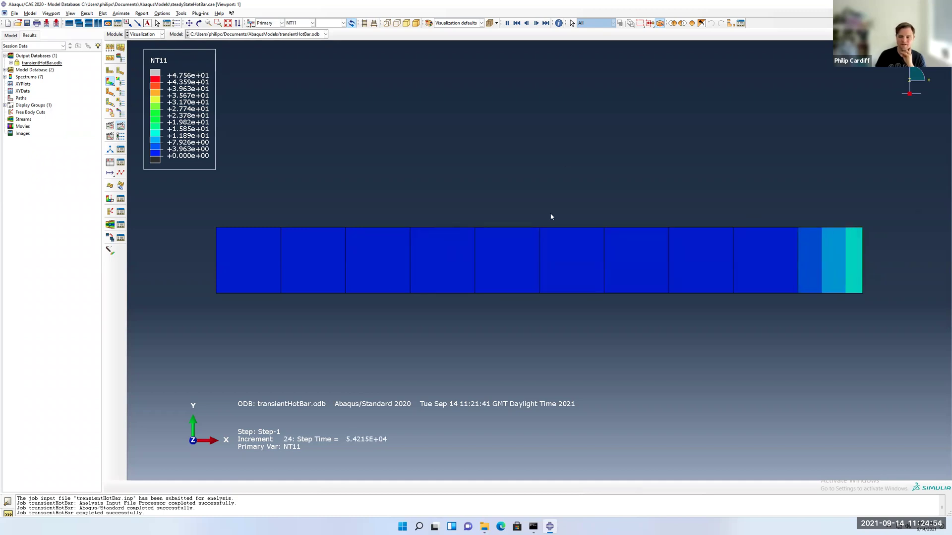
pyautogui.click(120, 124)
pyautogui.click(23, 177)
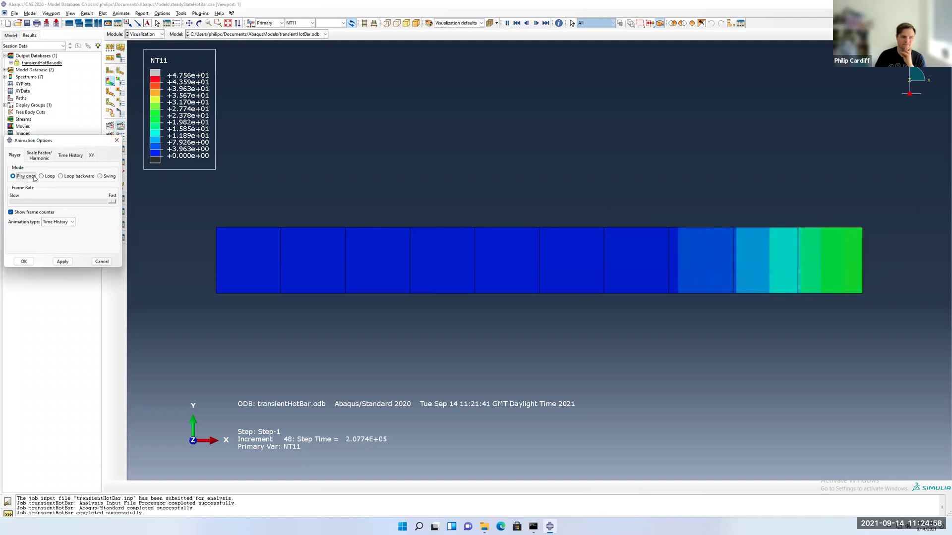
pyautogui.click(23, 262)
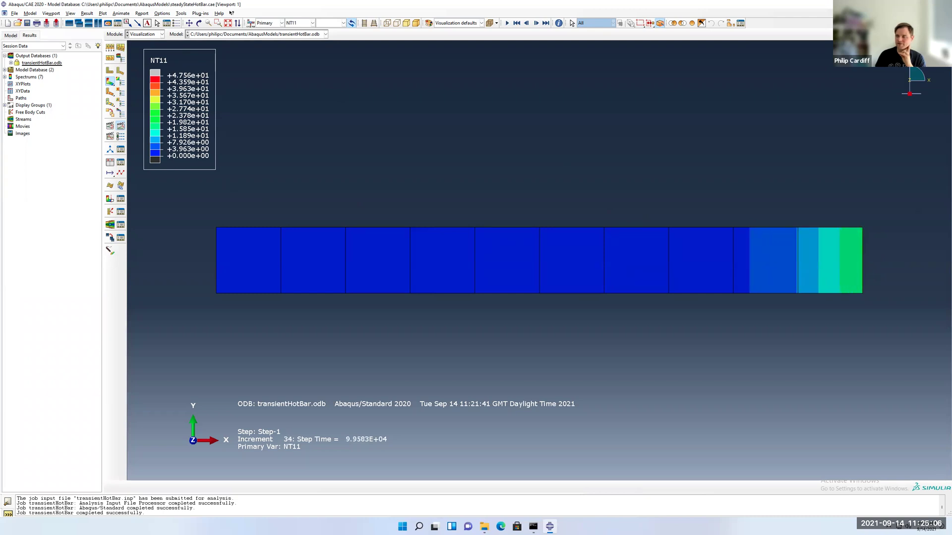
pyautogui.moveTo(62, 176); pyautogui.dragTo(118, 176)
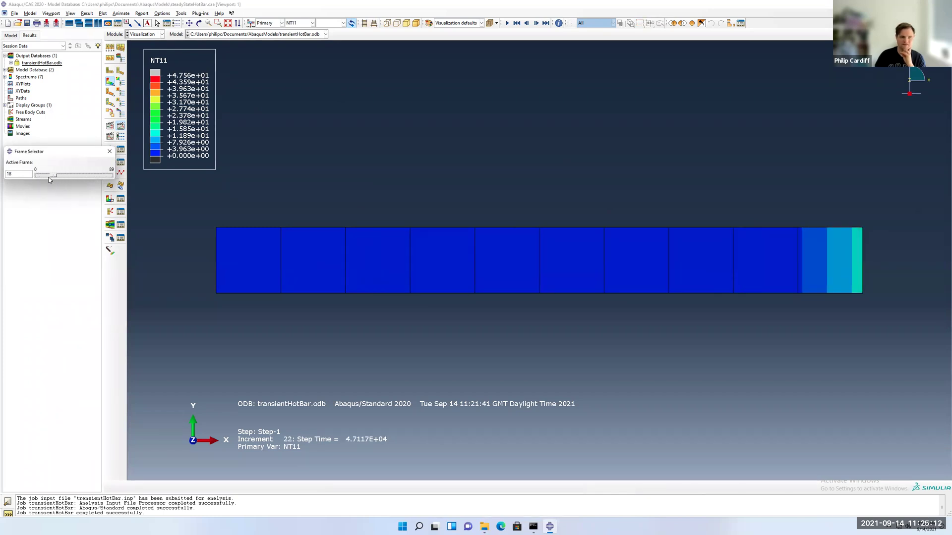
pyautogui.click(109, 152)
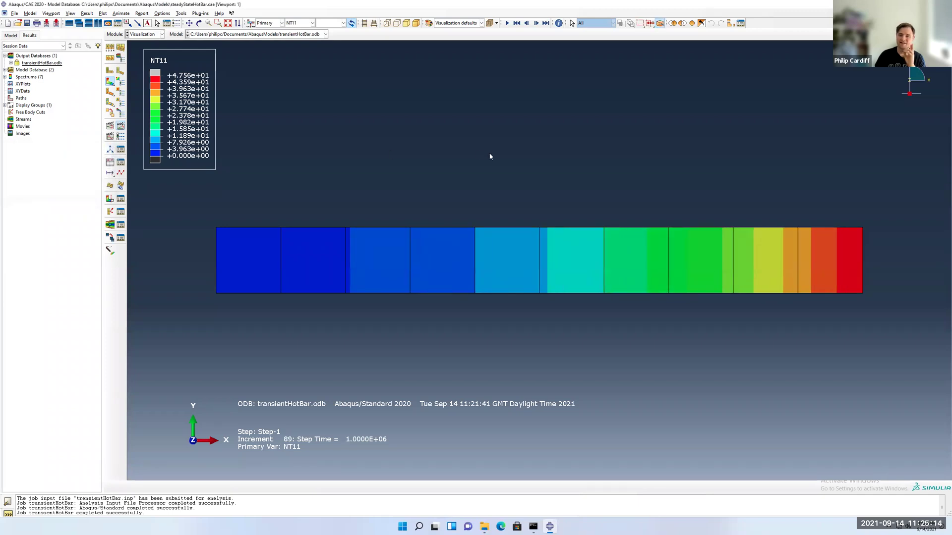
# Step: From the ODB's History Output, plot NT11 at Node 11 in NSET RIGHT versus time
pyautogui.click(11, 63)
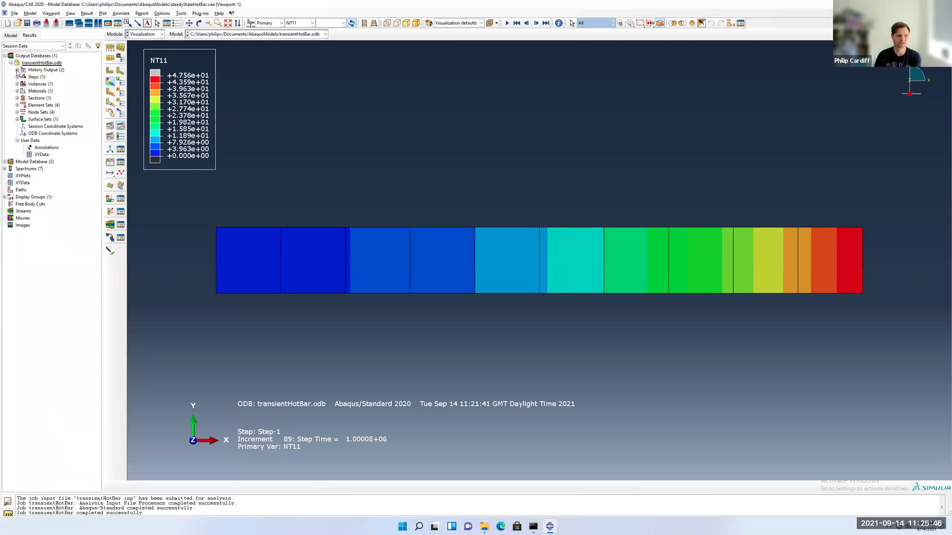
pyautogui.click(17, 70)
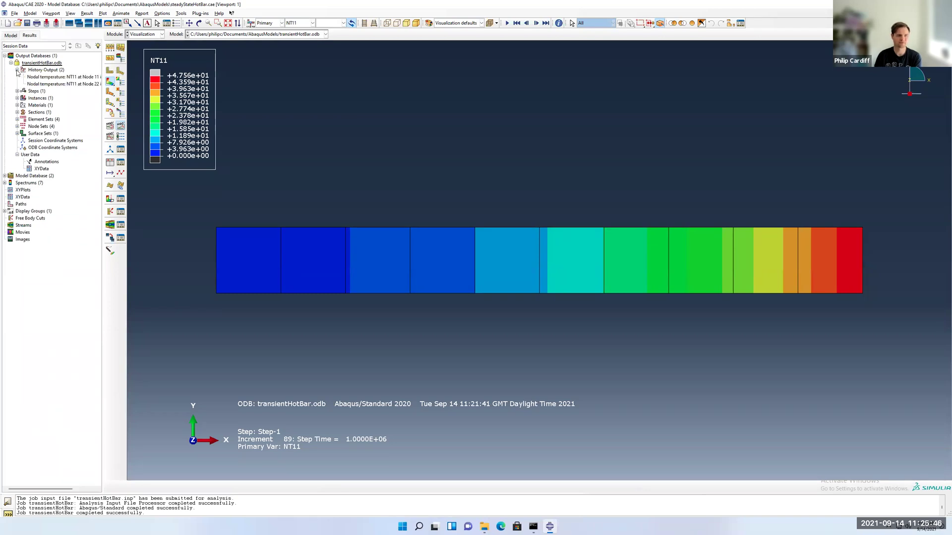
pyautogui.click(67, 78)
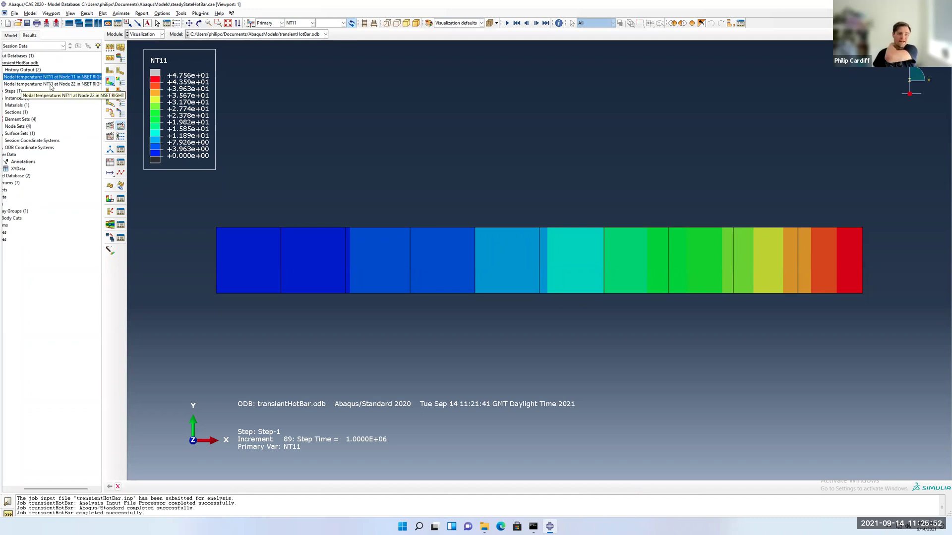
pyautogui.click(46, 84)
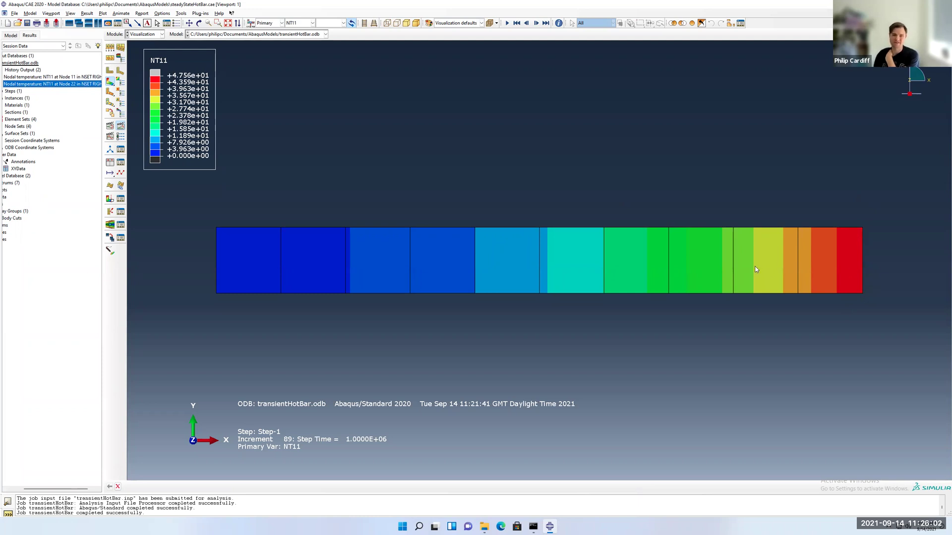
pyautogui.click(39, 78)
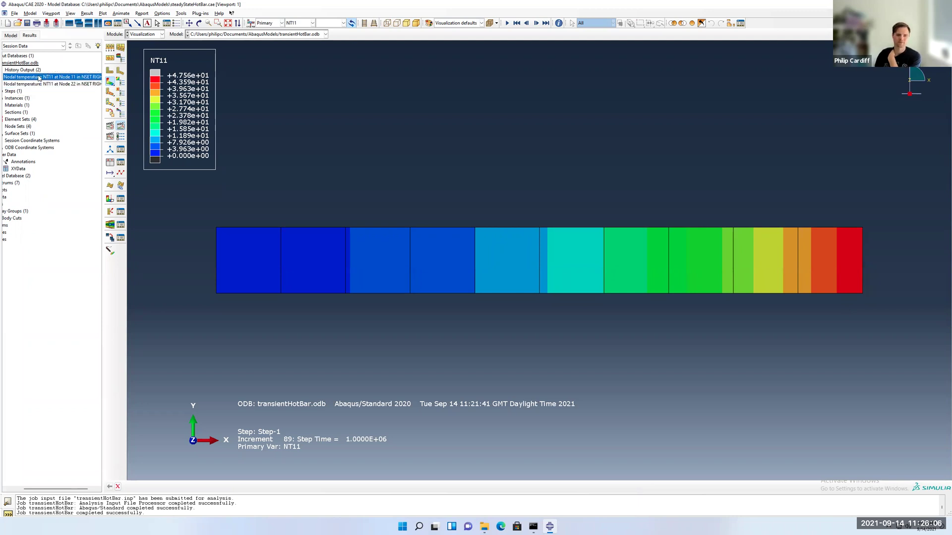
pyautogui.doubleClick(38, 78)
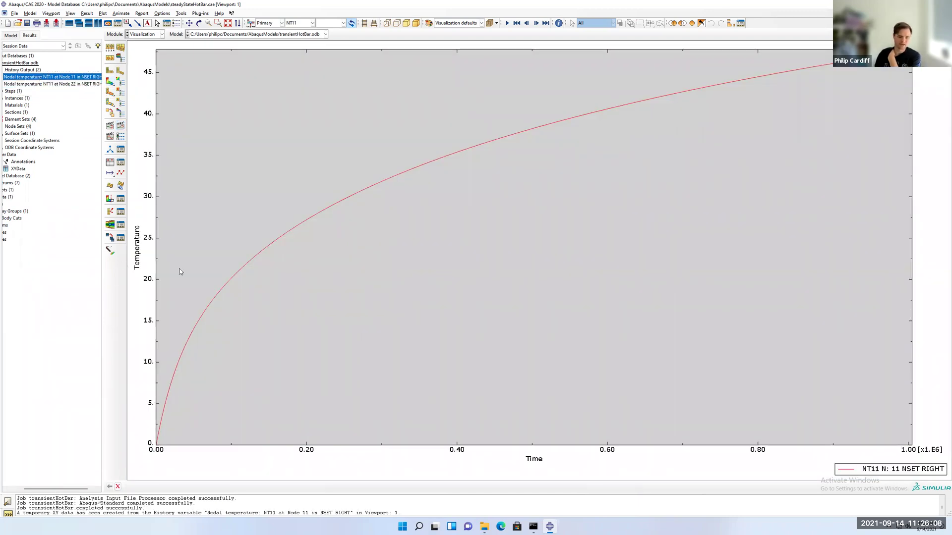
pyautogui.click(156, 439)
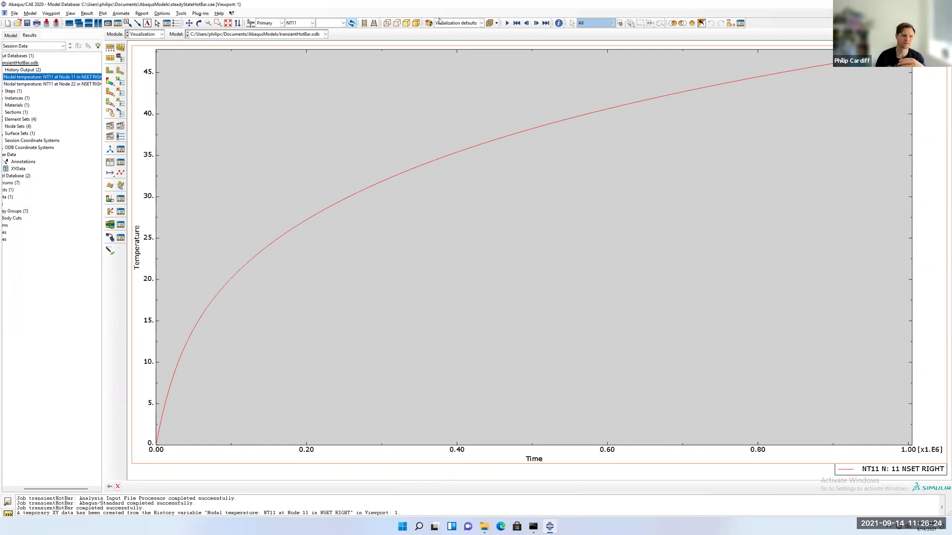
pyautogui.doubleClick(74, 84)
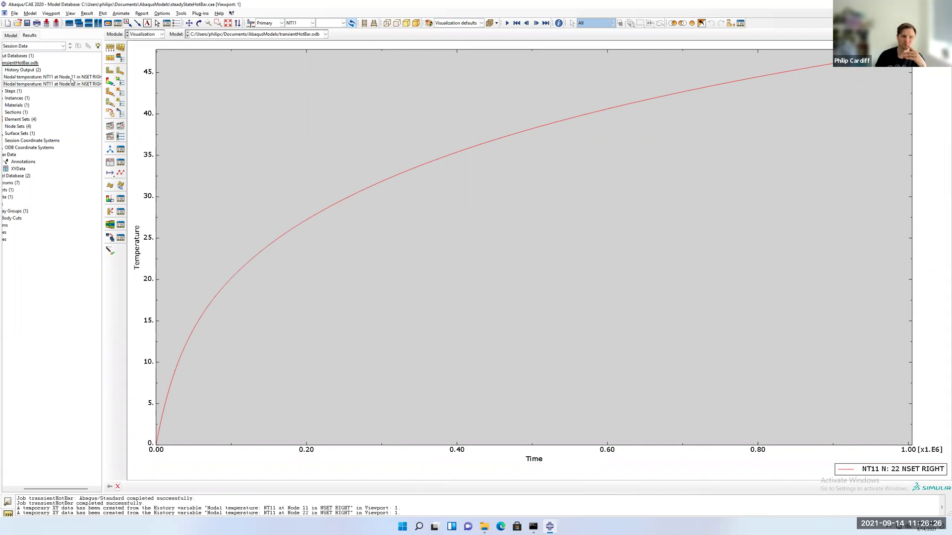
pyautogui.doubleClick(73, 78)
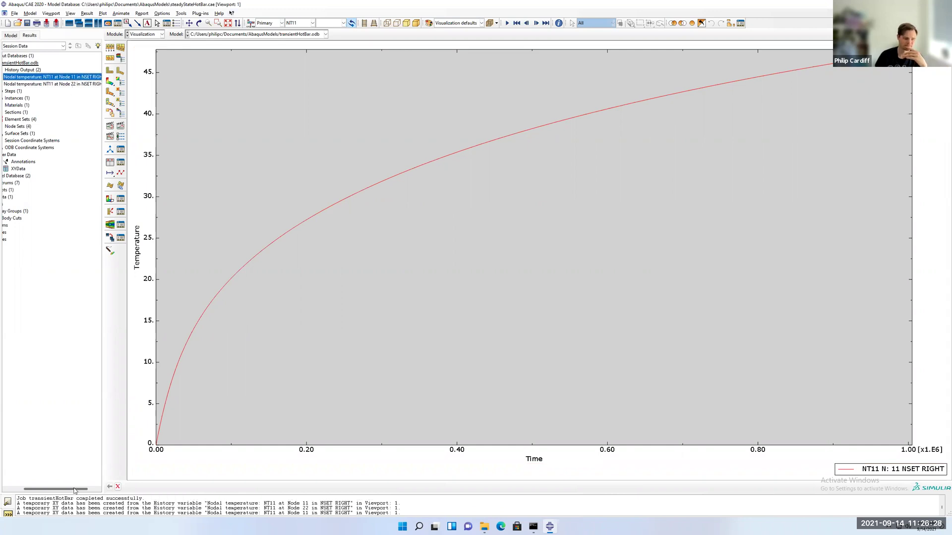
pyautogui.moveTo(56, 490); pyautogui.dragTo(41, 489)
# Step: Save the Node 11 history curve as XY data 'tempVsTime' and show it under XYData
pyautogui.rightClick(64, 78)
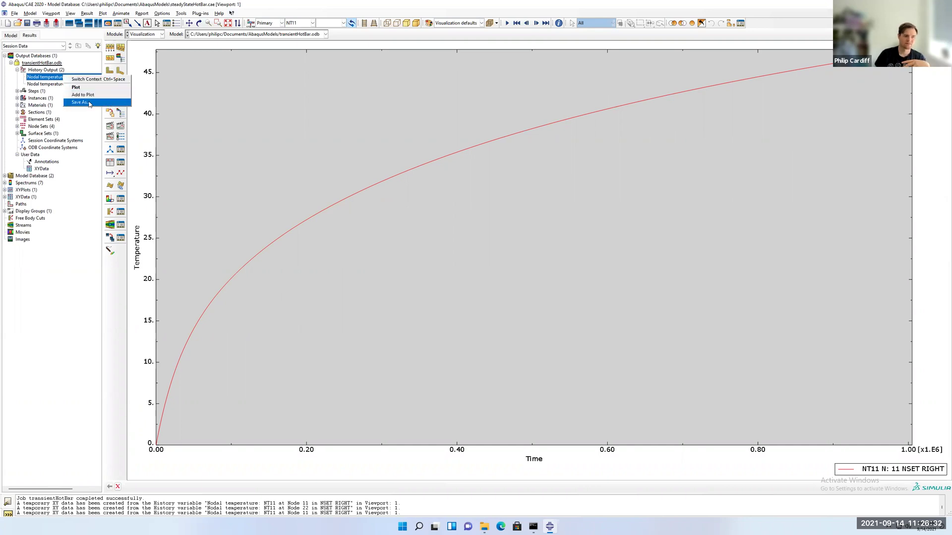
pyautogui.click(90, 103)
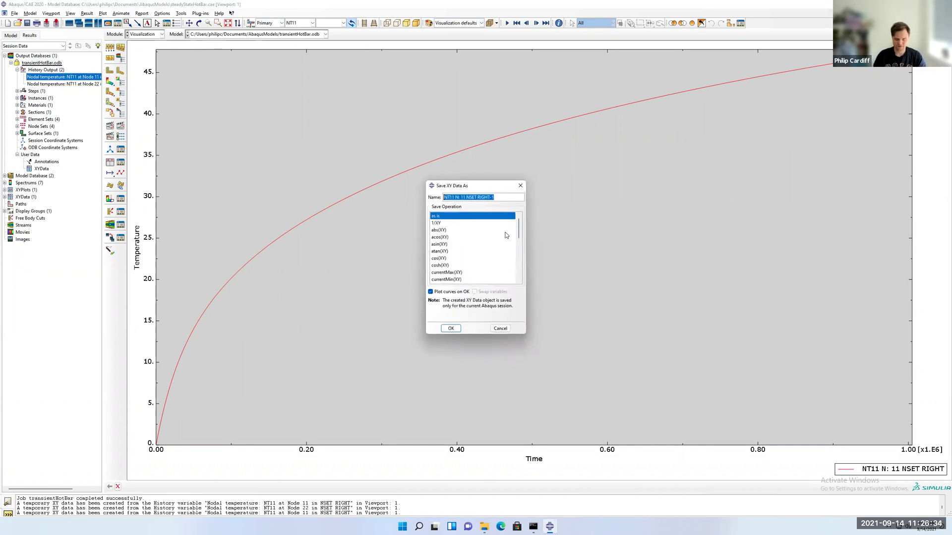
pyautogui.write('tempVsT')
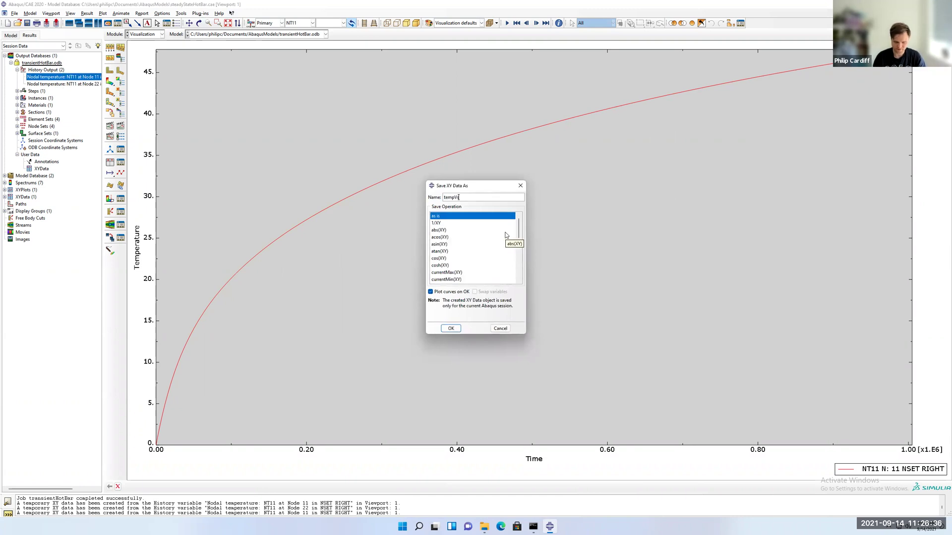
pyautogui.write('ime')
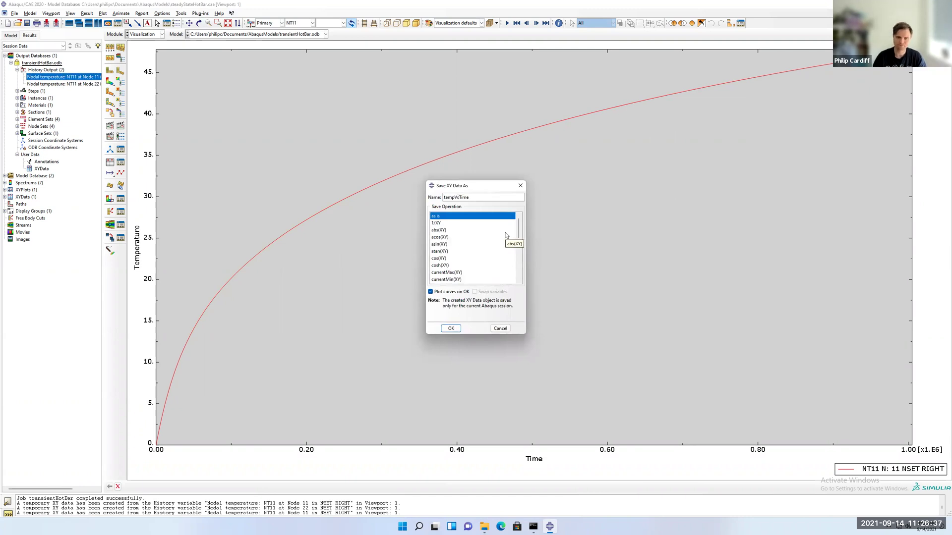
pyautogui.click(450, 328)
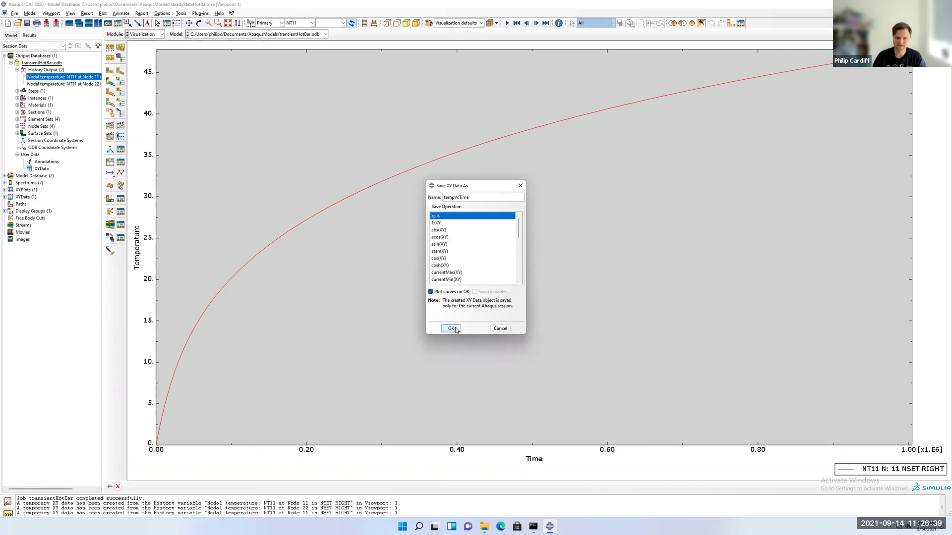
pyautogui.click(4, 197)
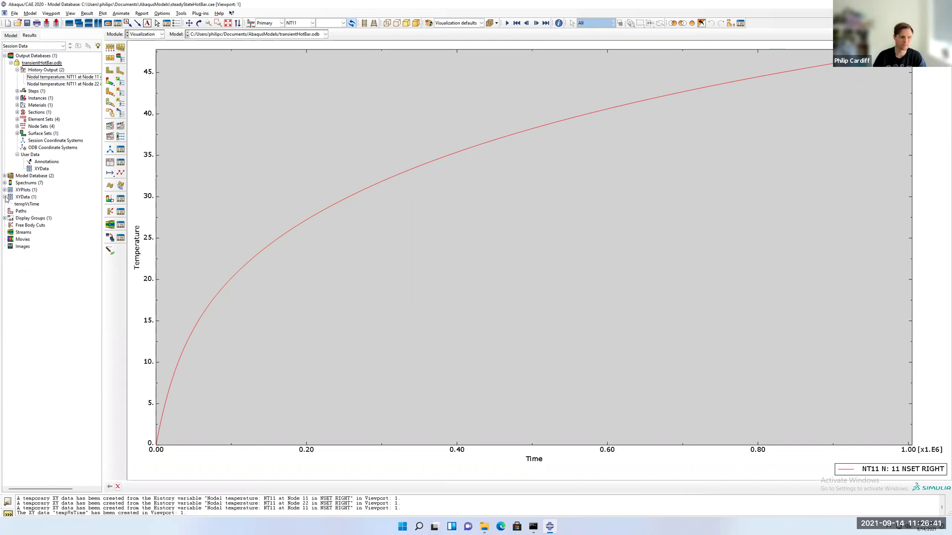
# Step: Review tempVsTime's 90 time–temperature points, ending at 47.5561 at 1E+06, without changing them
pyautogui.click(31, 205)
pyautogui.rightClick(31, 205)
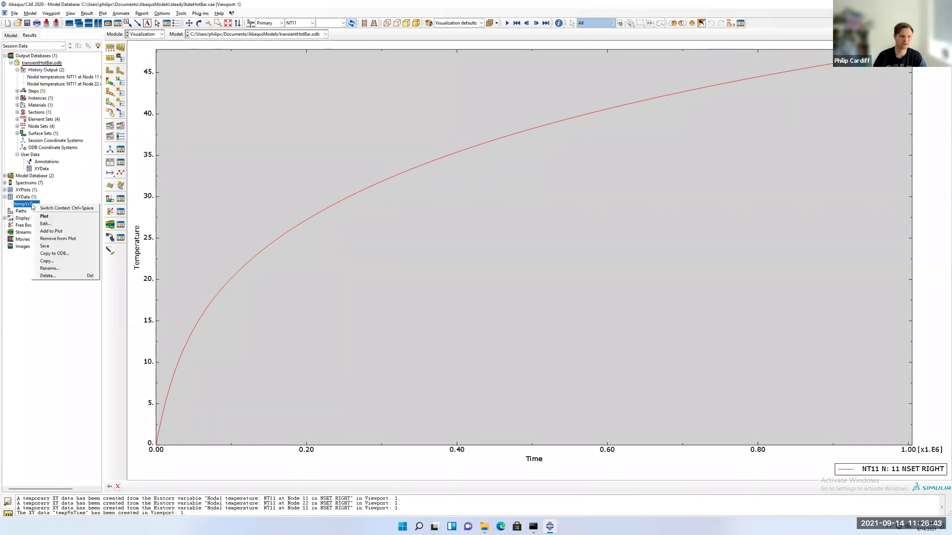
pyautogui.click(64, 218)
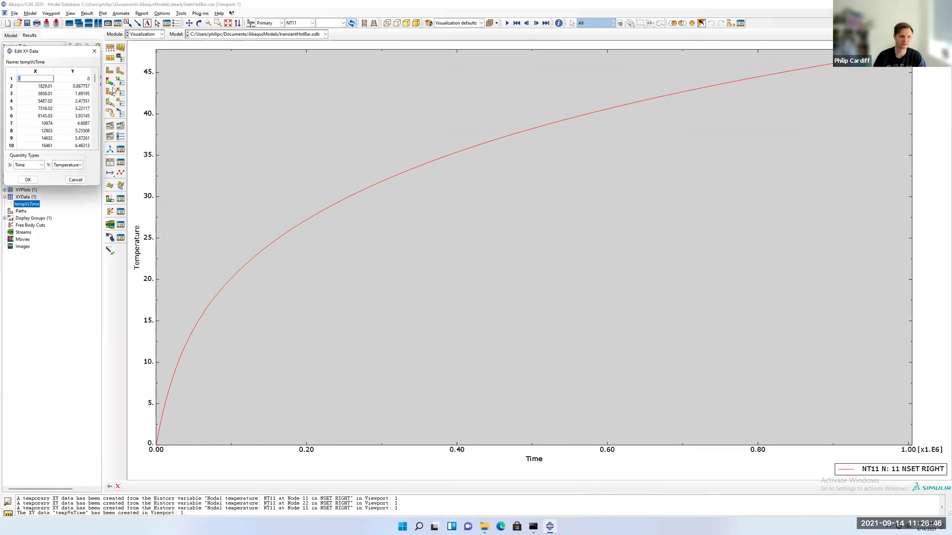
pyautogui.moveTo(95, 81); pyautogui.dragTo(95, 143)
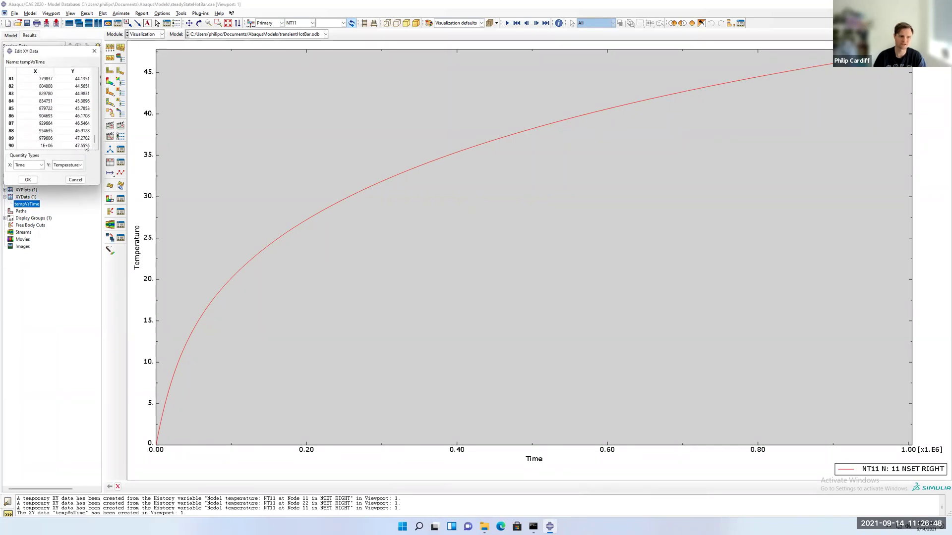
pyautogui.keyDown('shift'); pyautogui.click(86, 147); pyautogui.keyUp('shift')
pyautogui.rightClick(86, 148)
pyautogui.click(106, 158)
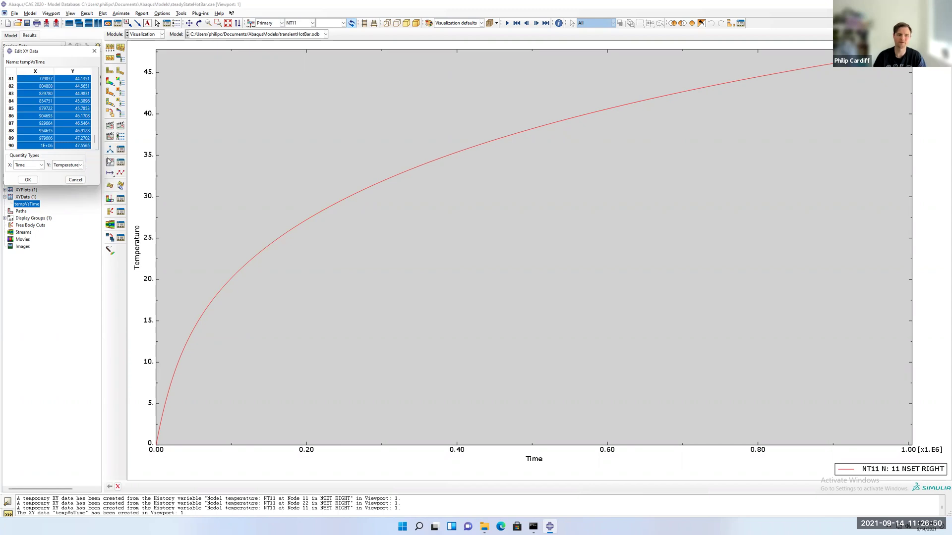
pyautogui.click(93, 51)
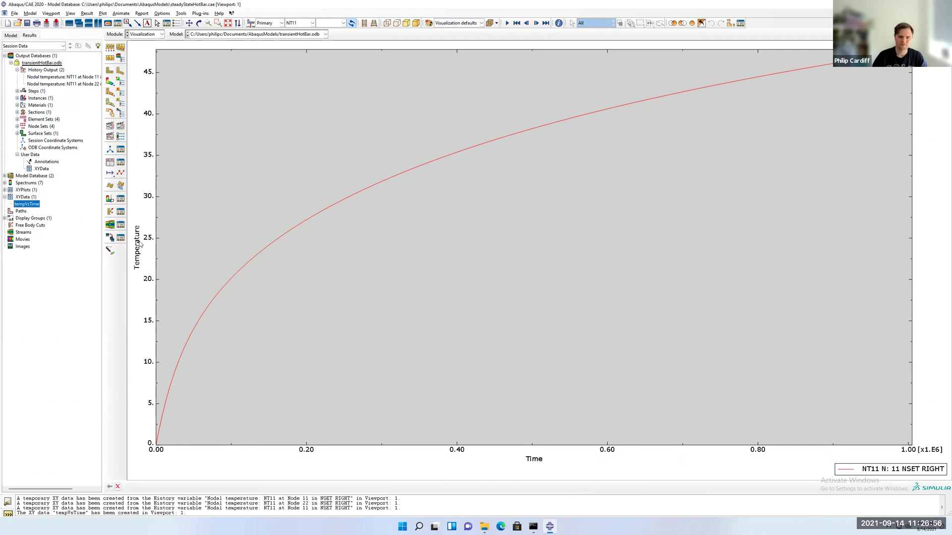
# Step: Restore the temperature contour plot and create point-list Path-1 from (0,0.5,0) to (10,0.5,0)
pyautogui.click(110, 80)
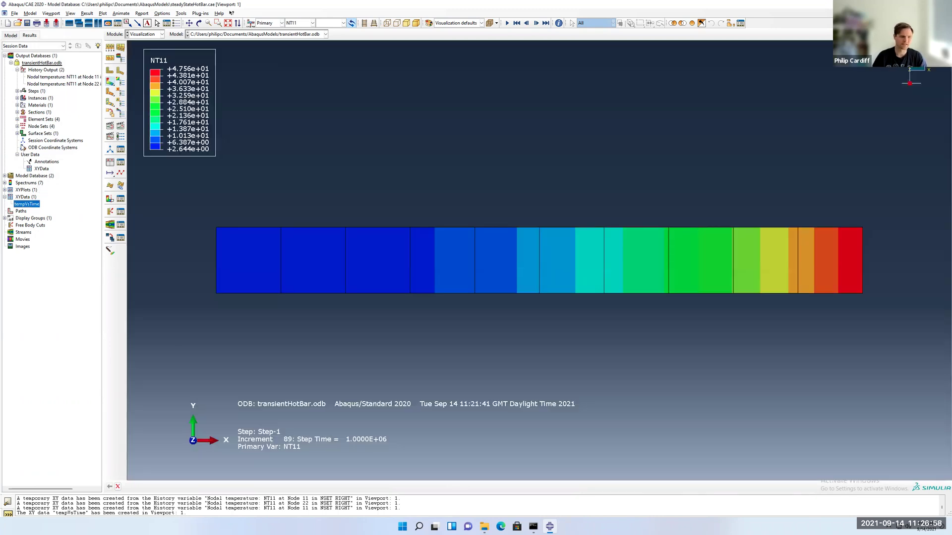
pyautogui.doubleClick(21, 212)
pyautogui.click(21, 313)
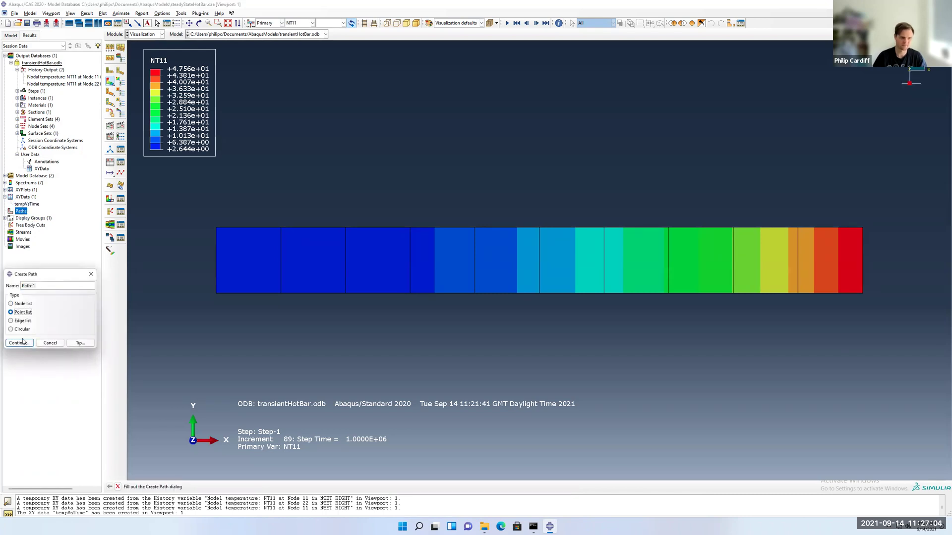
pyautogui.click(20, 343)
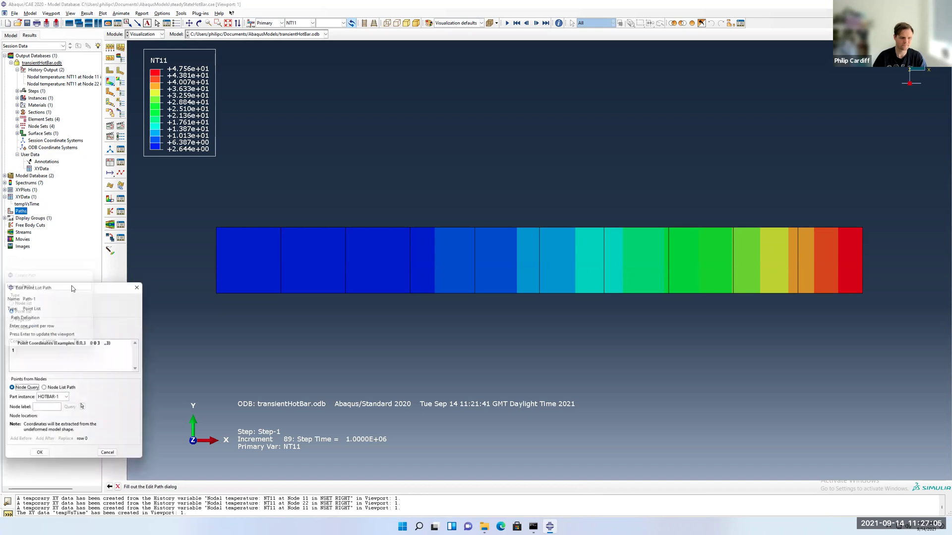
pyautogui.click(37, 352)
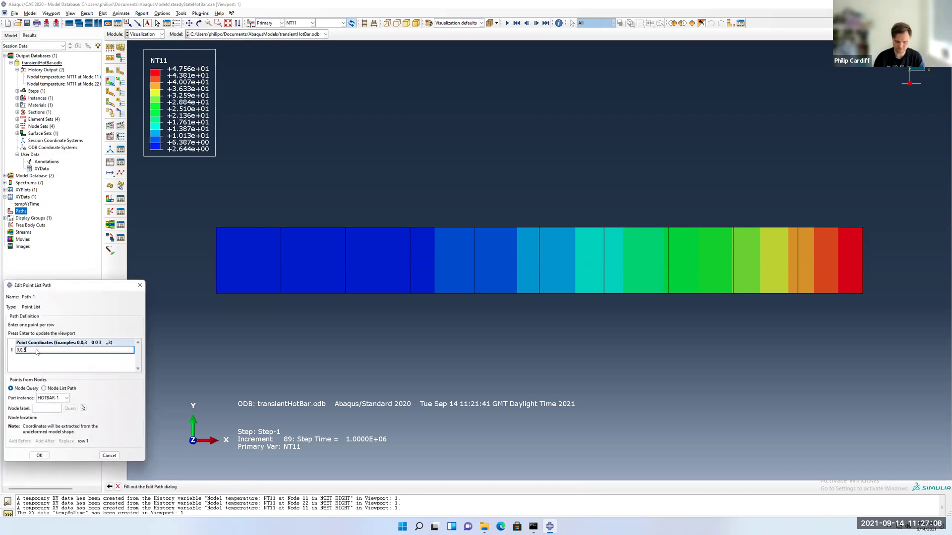
pyautogui.press('Return')
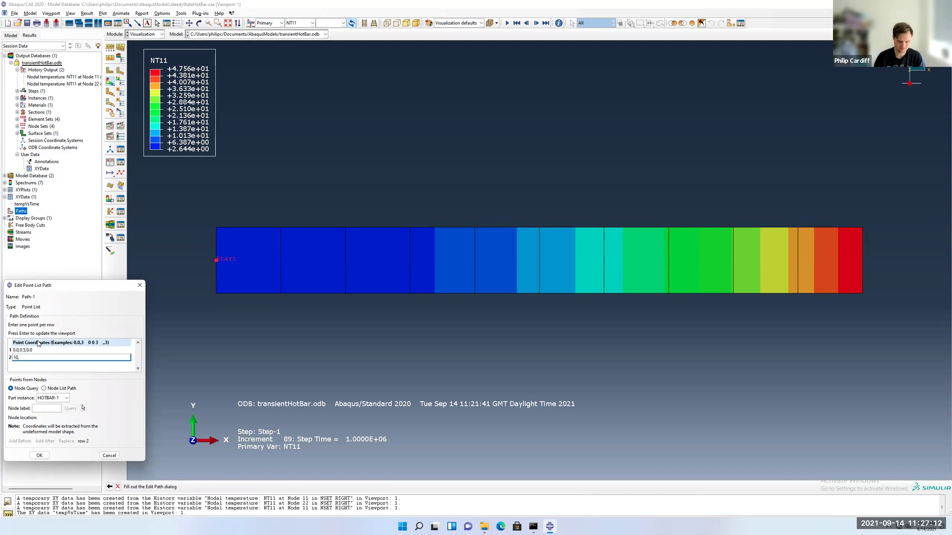
pyautogui.write('10,0.5')
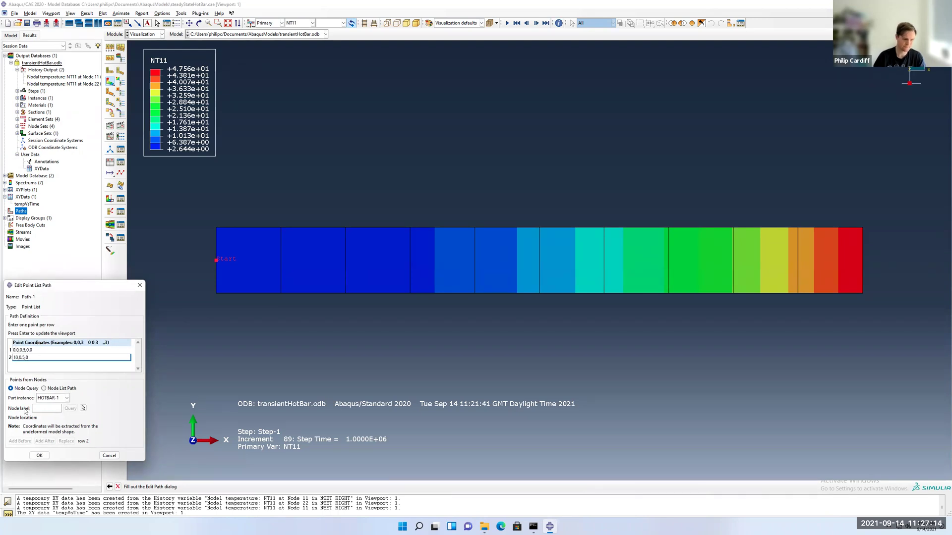
pyautogui.click(39, 455)
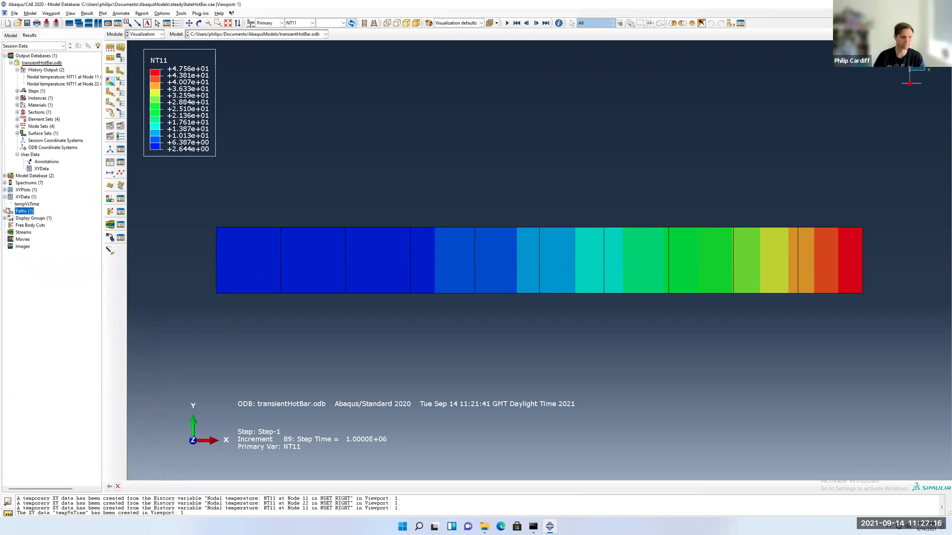
# Step: Check Path-1's point definition under Paths, closing it unchanged
pyautogui.click(5, 211)
pyautogui.click(22, 219)
pyautogui.doubleClick(23, 220)
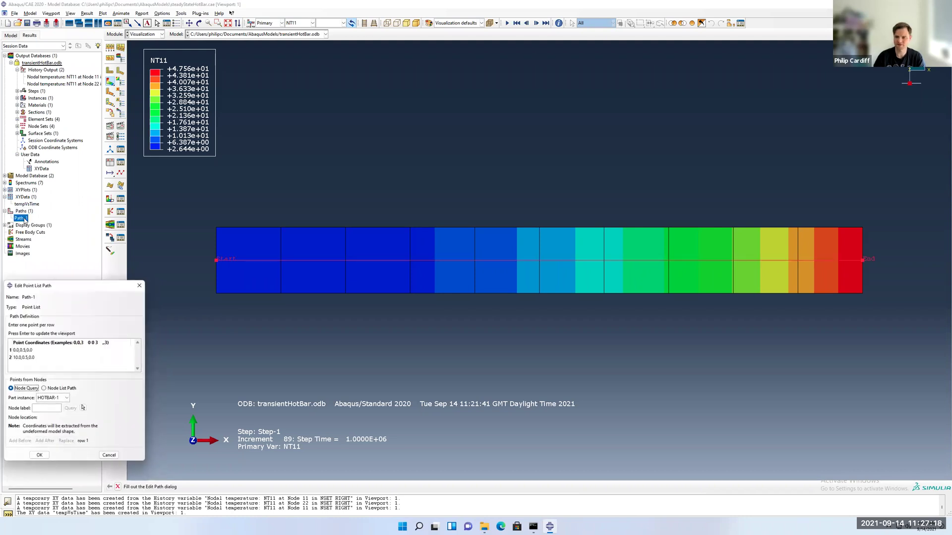
pyautogui.click(139, 284)
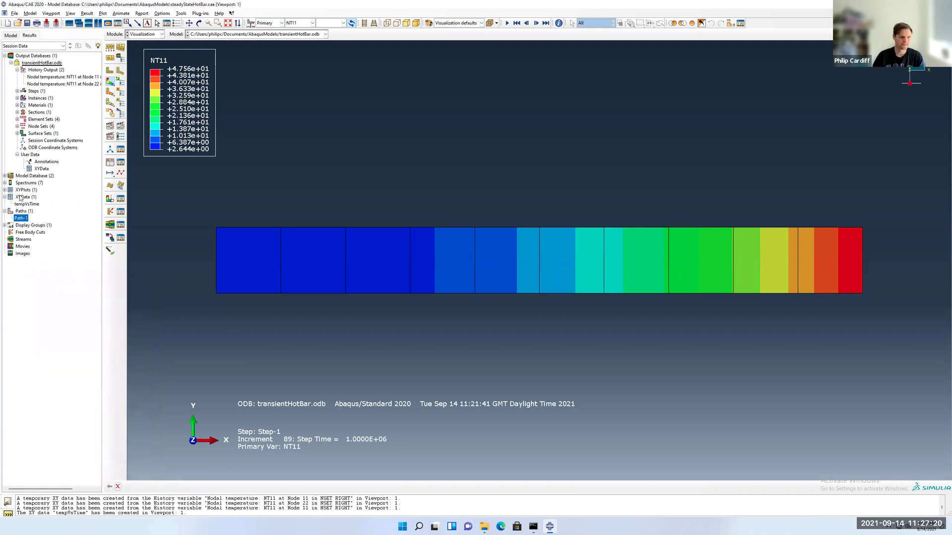
# Step: Plot NT11 against true distance along Path-1, with element intersections included
pyautogui.doubleClick(20, 197)
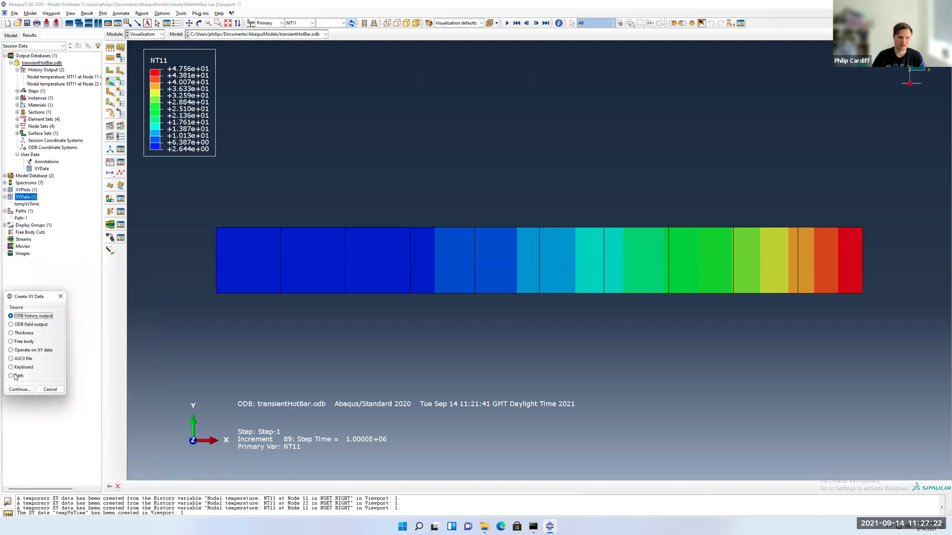
pyautogui.click(11, 376)
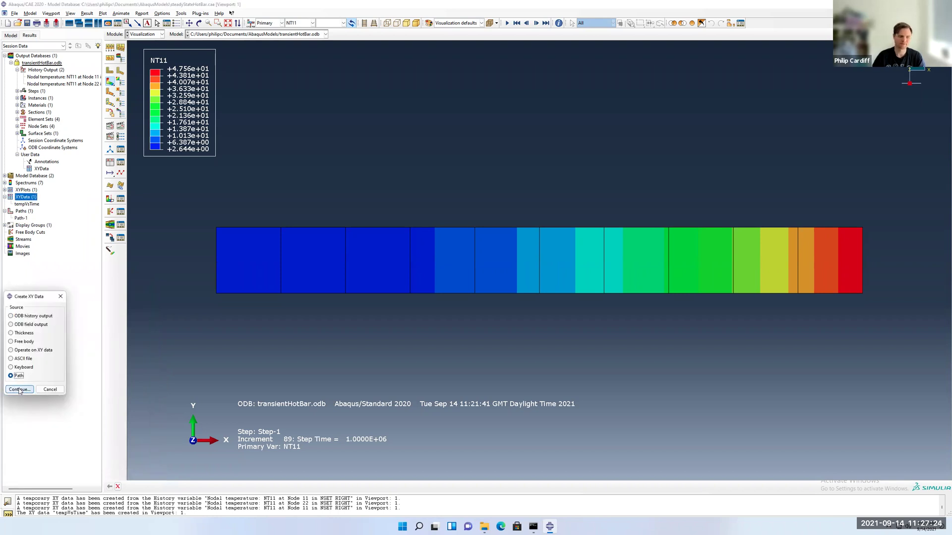
pyautogui.click(20, 390)
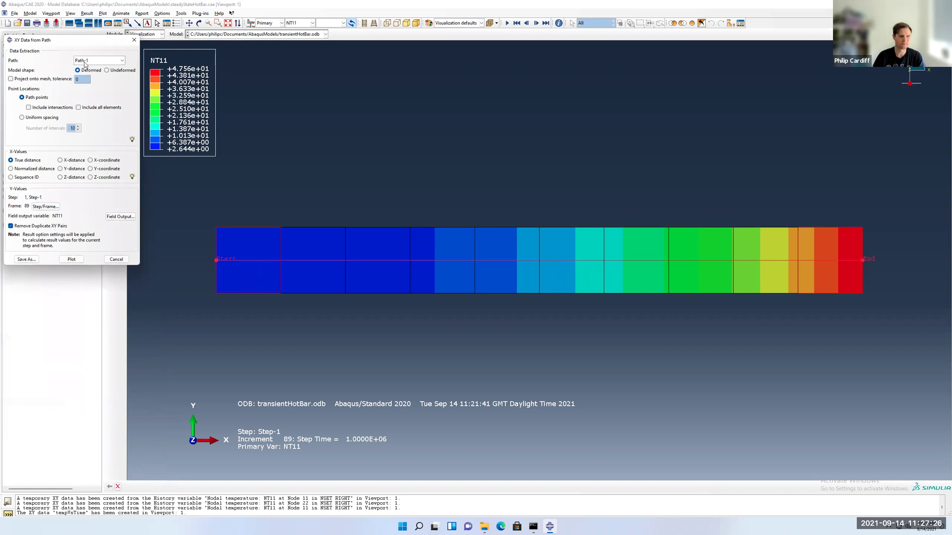
pyautogui.click(47, 108)
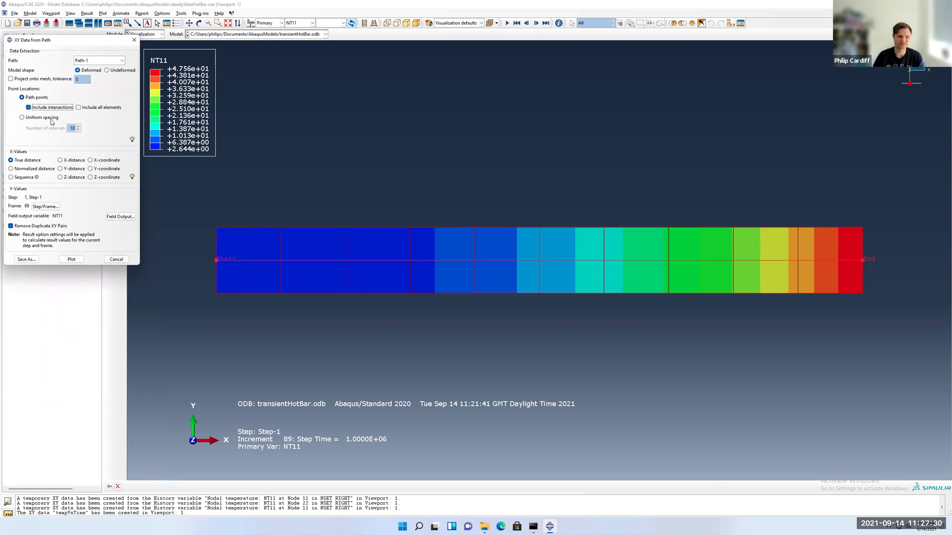
pyautogui.click(28, 107)
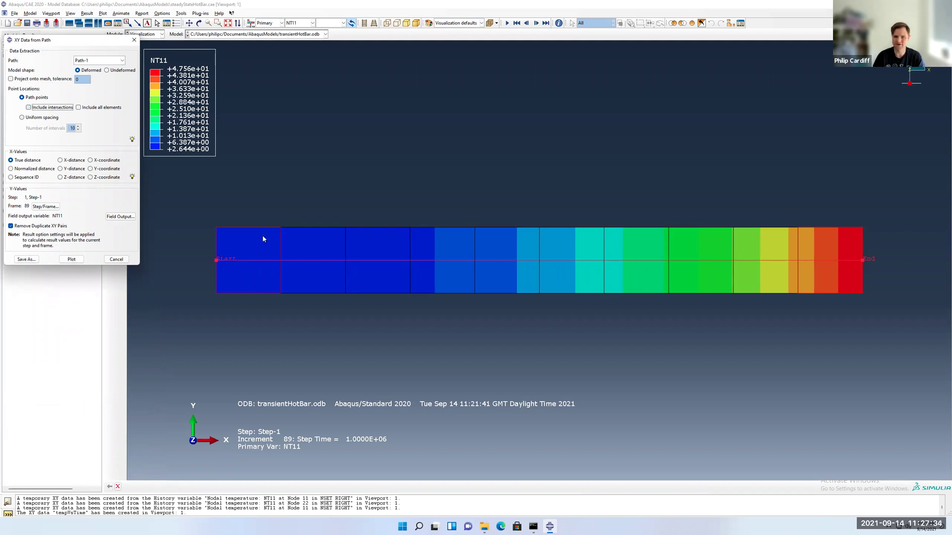
pyautogui.click(46, 107)
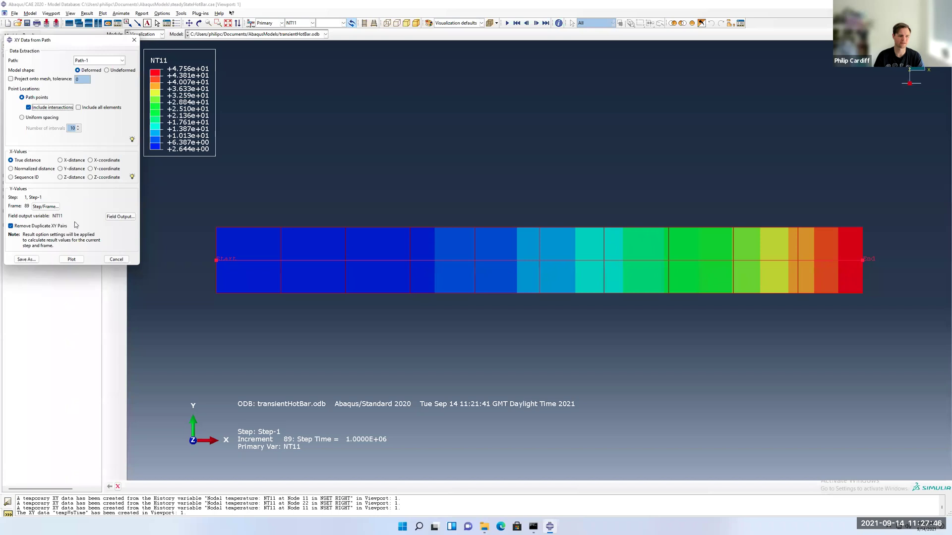
pyautogui.click(66, 259)
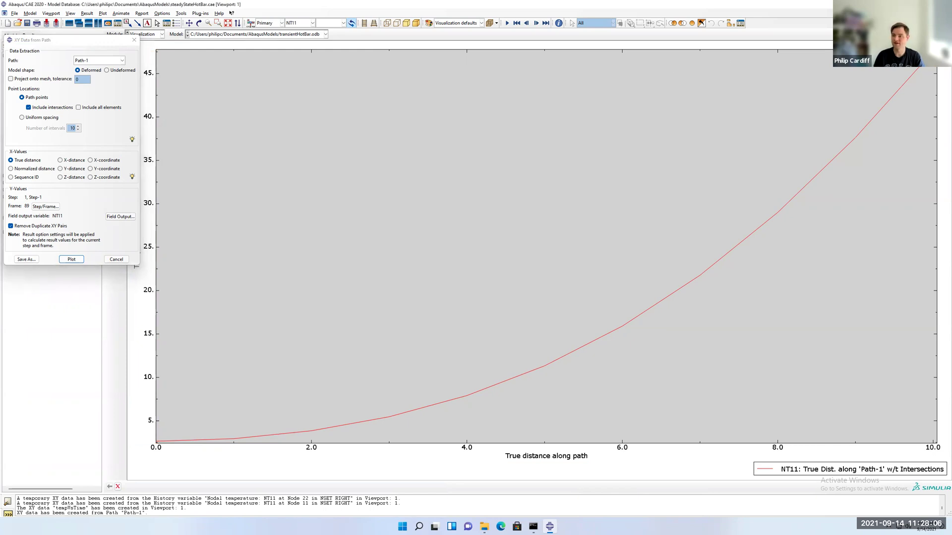
pyautogui.click(46, 207)
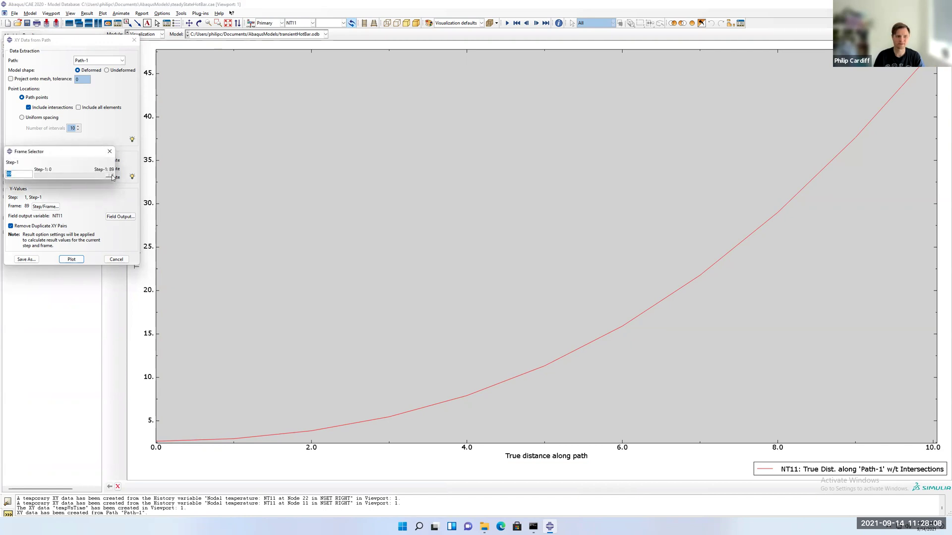
pyautogui.moveTo(112, 176); pyautogui.dragTo(70, 177)
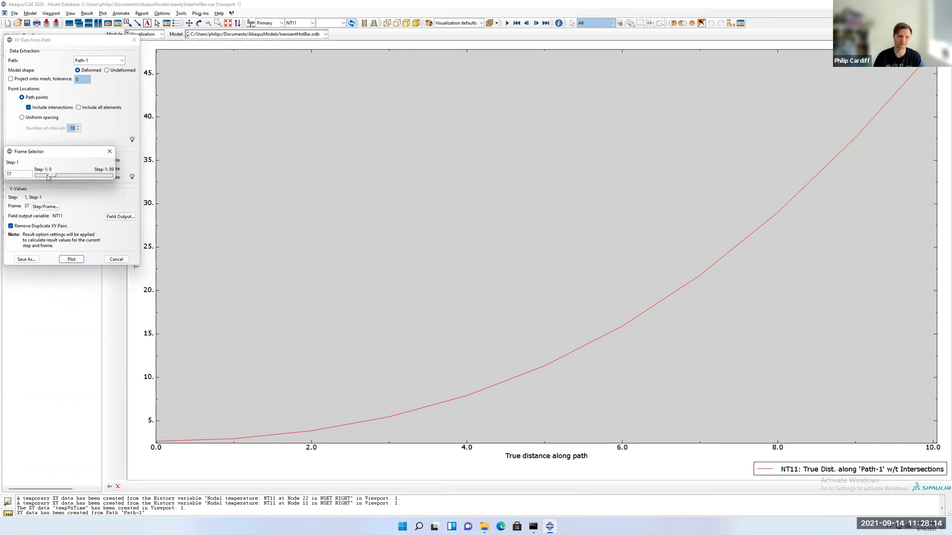
pyautogui.click(110, 151)
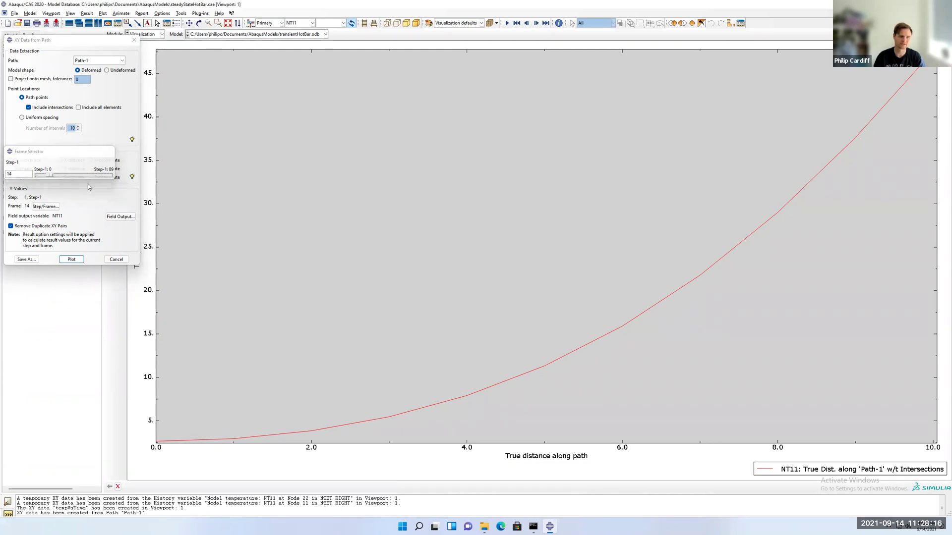
pyautogui.click(71, 259)
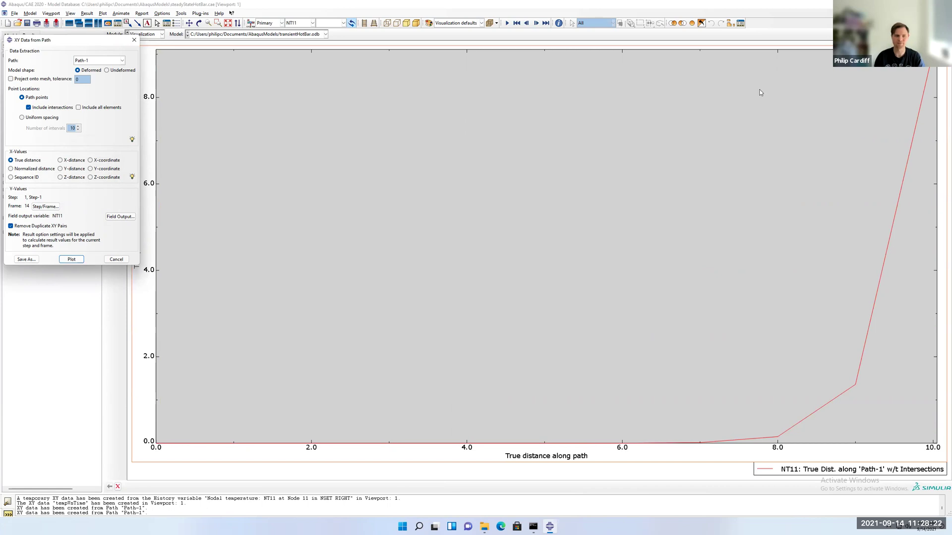
pyautogui.click(46, 206)
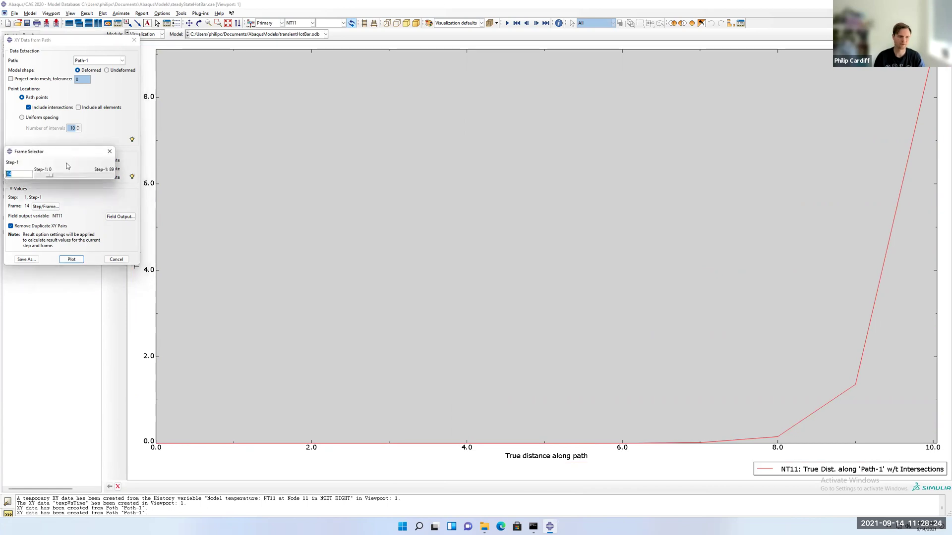
pyautogui.moveTo(50, 176); pyautogui.dragTo(73, 177)
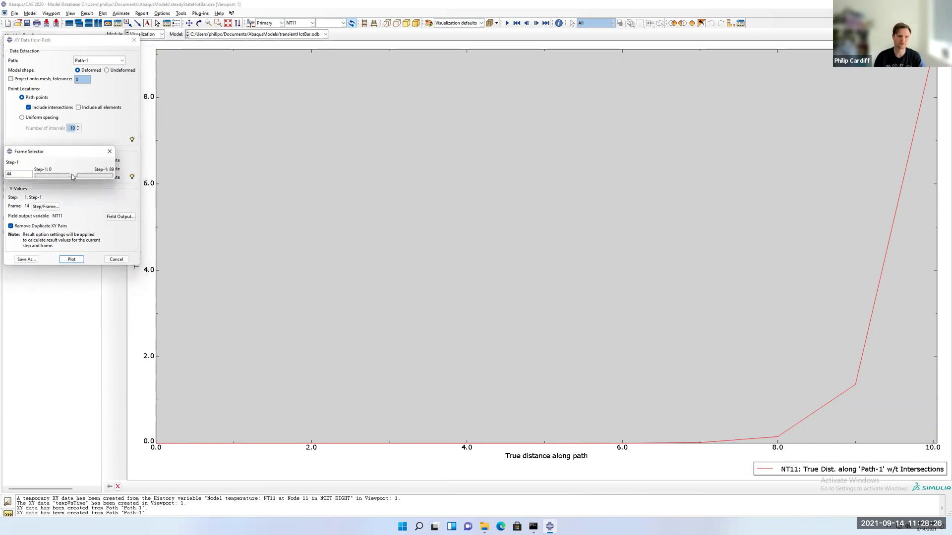
pyautogui.click(110, 151)
pyautogui.click(72, 260)
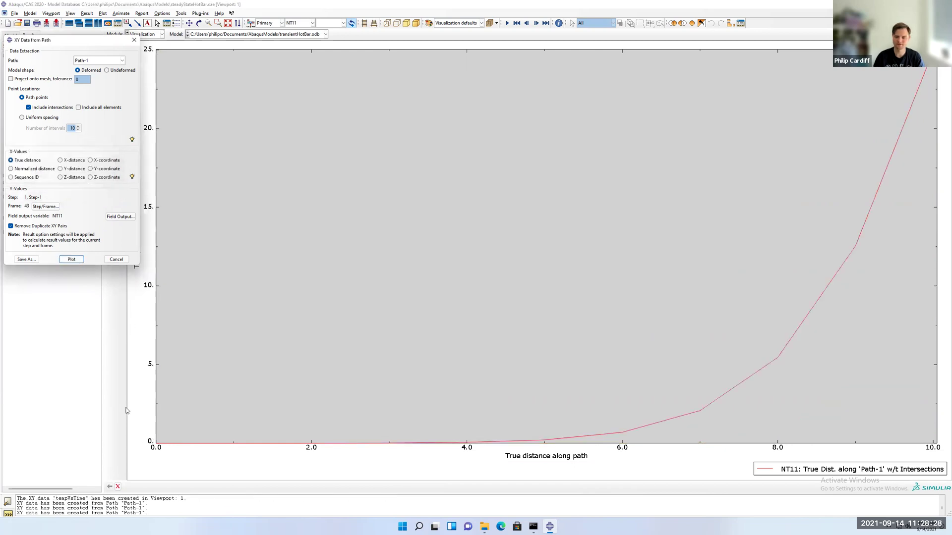
pyautogui.click(45, 206)
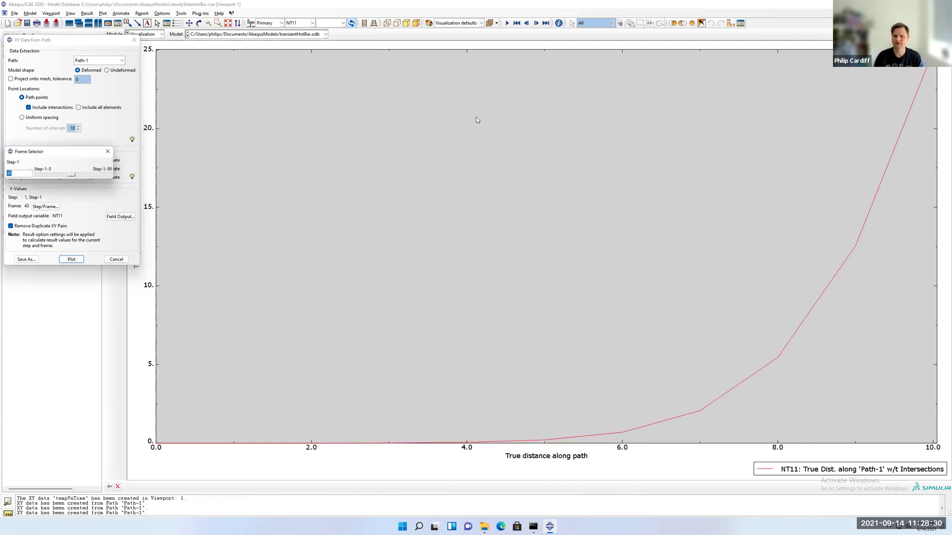
pyautogui.moveTo(74, 175); pyautogui.dragTo(125, 177)
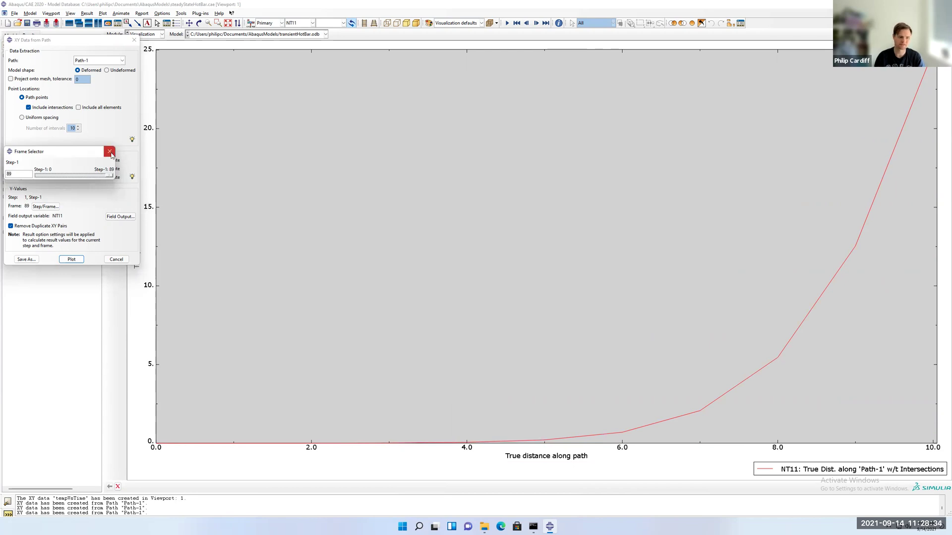
pyautogui.click(109, 153)
pyautogui.click(72, 260)
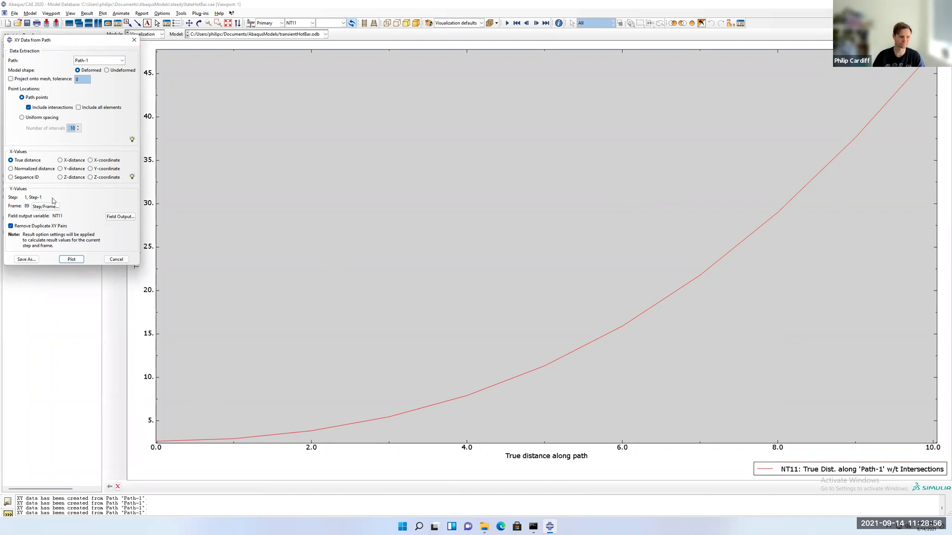
# Step: Save the path temperature curve as XY data 'tempAlongBar' and close the path extraction dialog
pyautogui.click(26, 259)
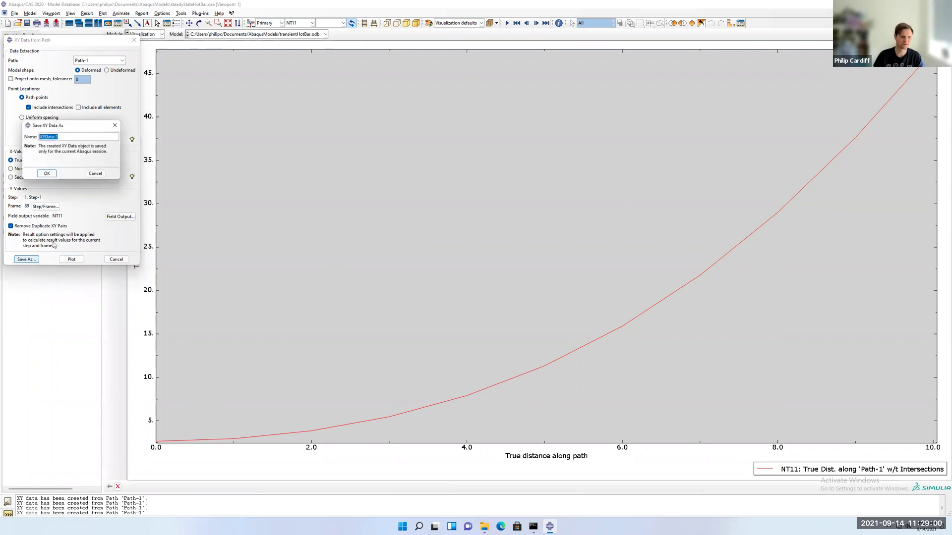
pyautogui.write('tem')
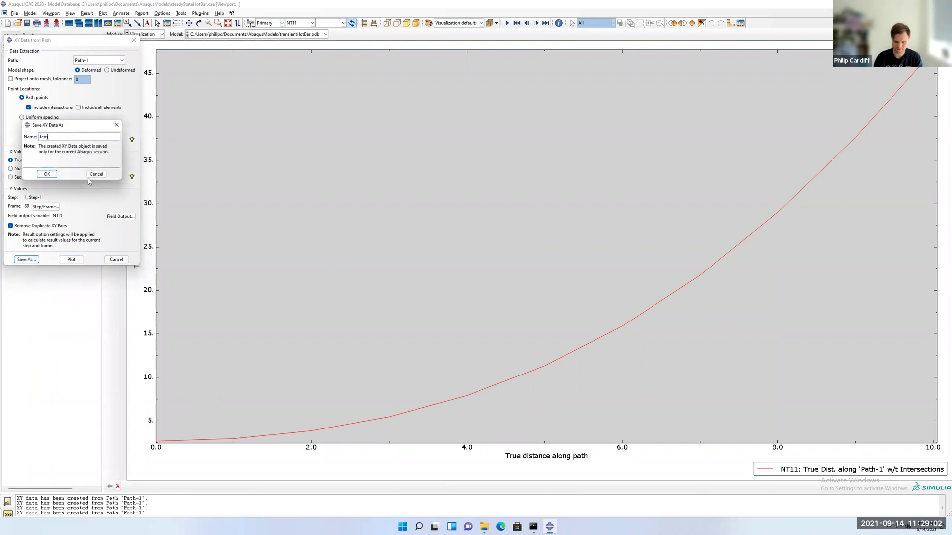
pyautogui.write('pAlongBar')
pyautogui.click(47, 174)
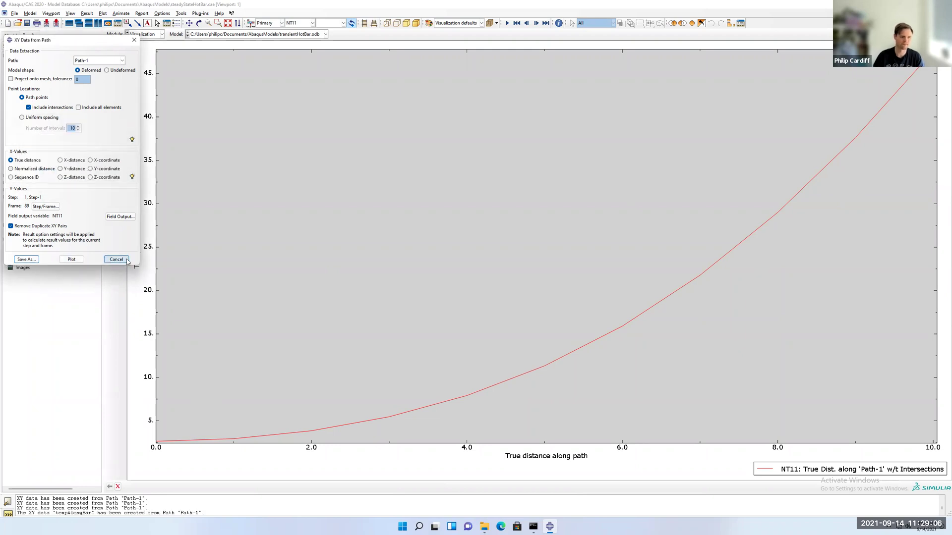
pyautogui.press('Escape')
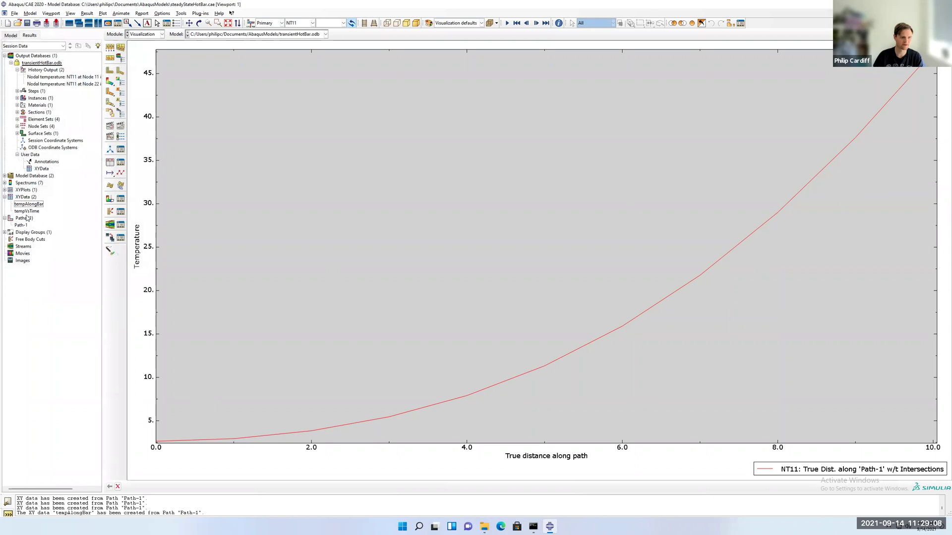
# Step: Plot the tempVsTime curve and add tempAlongBar to the same plot
pyautogui.doubleClick(28, 212)
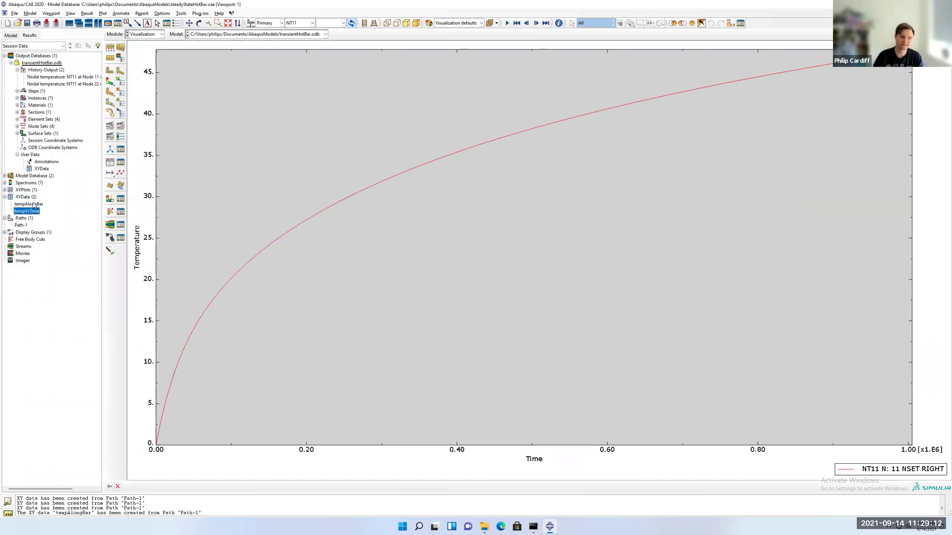
pyautogui.click(33, 204)
pyautogui.rightClick(34, 204)
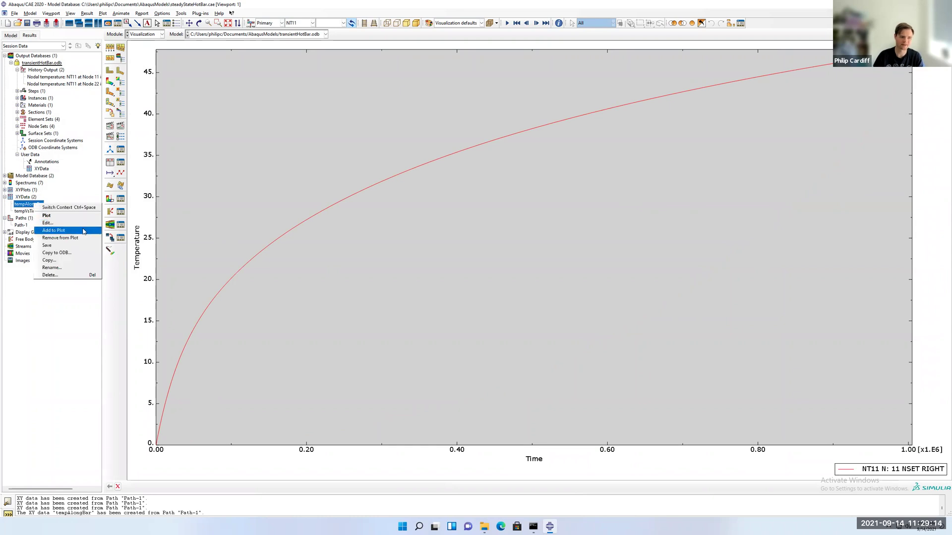
pyautogui.click(98, 230)
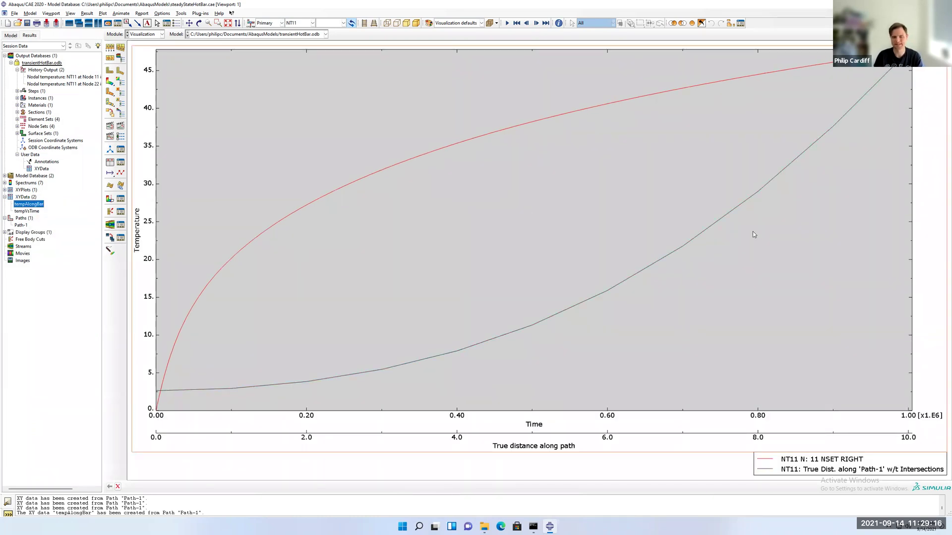